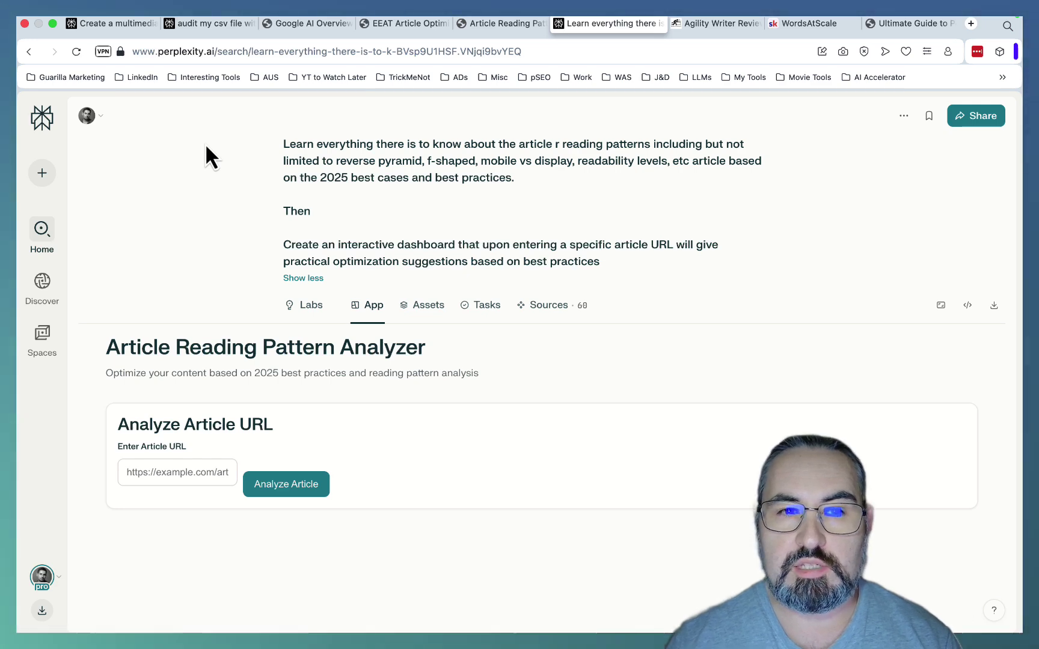
Step: Flip through the content brief, CSV audit, AI Overview, EEAT and Reading Pattern Labs outputs
{"action": "left_click", "coordinate": [122, 24]}
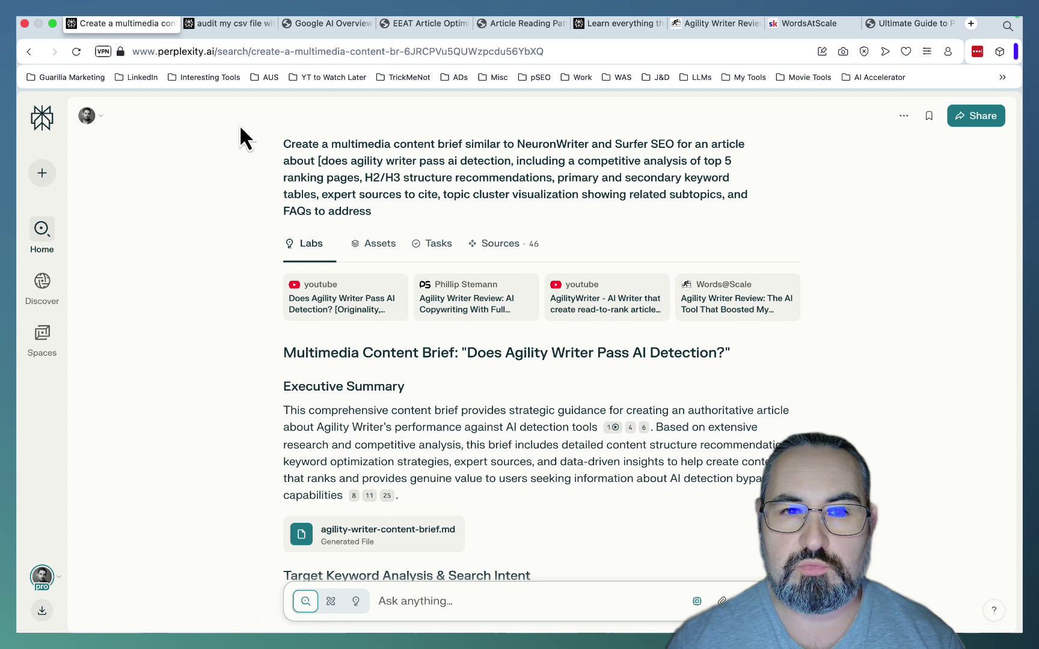
{"action": "left_click", "coordinate": [222, 23]}
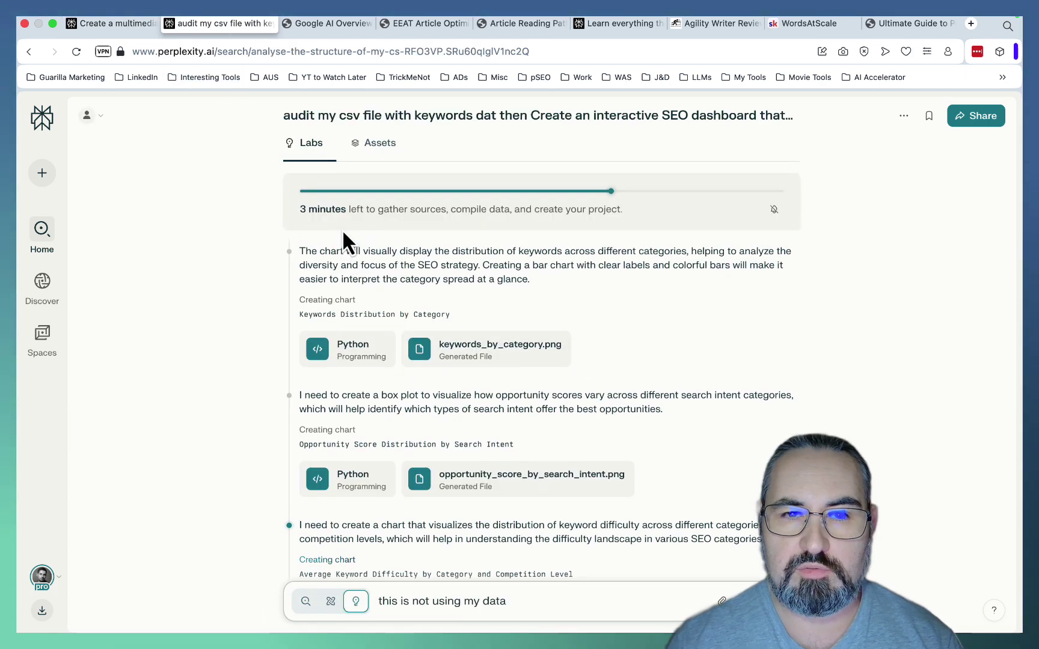
{"action": "left_click", "coordinate": [348, 22]}
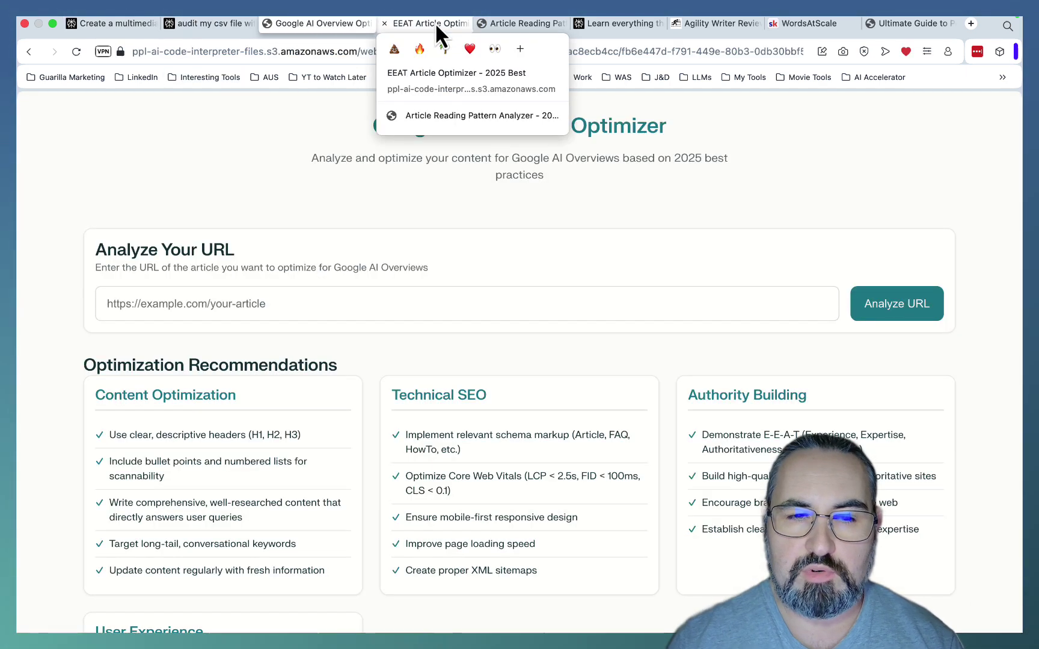
{"action": "left_click", "coordinate": [435, 22]}
{"action": "left_click", "coordinate": [526, 25]}
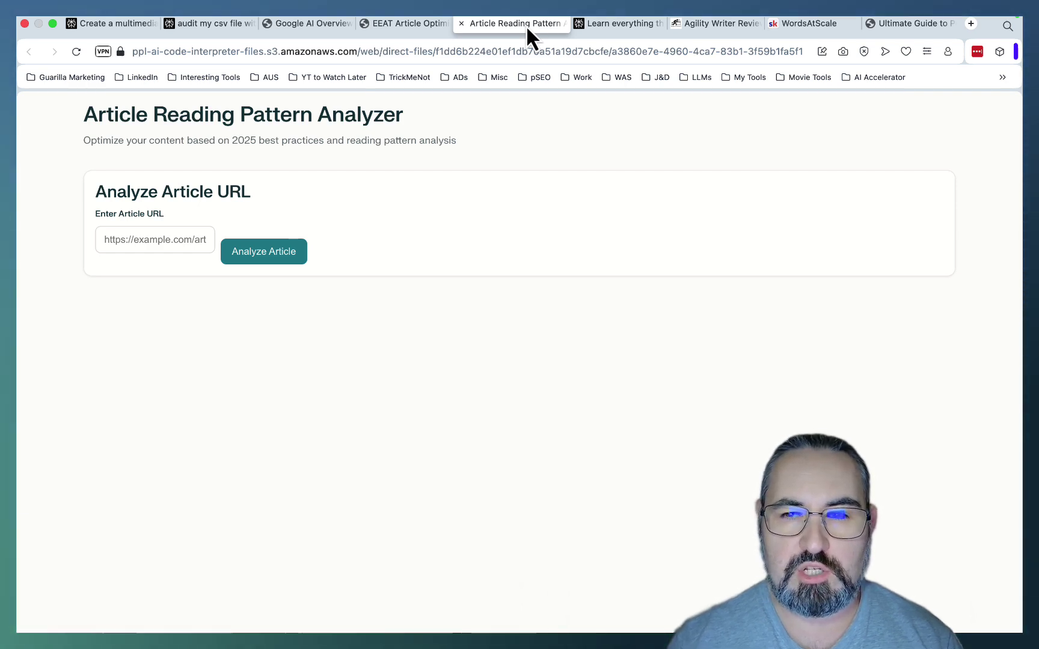
Step: Go to the Perplexity Labs Guide and read from the Introduction down to Best Use Cases
{"action": "left_click", "coordinate": [909, 23]}
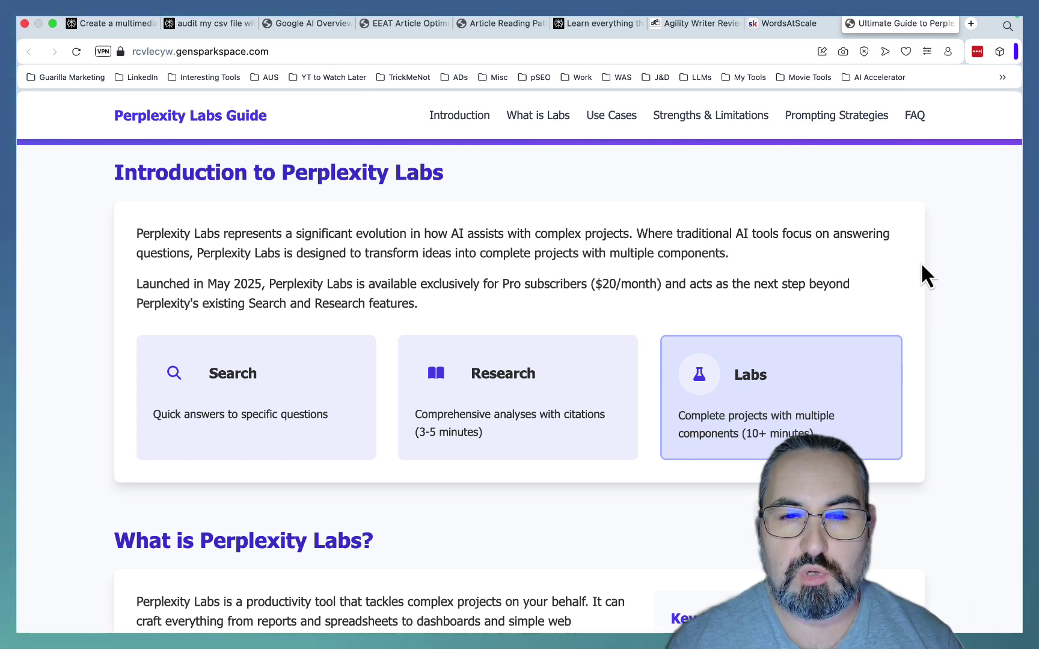
{"action": "scroll", "coordinate": [841, 264], "scroll_direction": "down", "scroll_amount": 5}
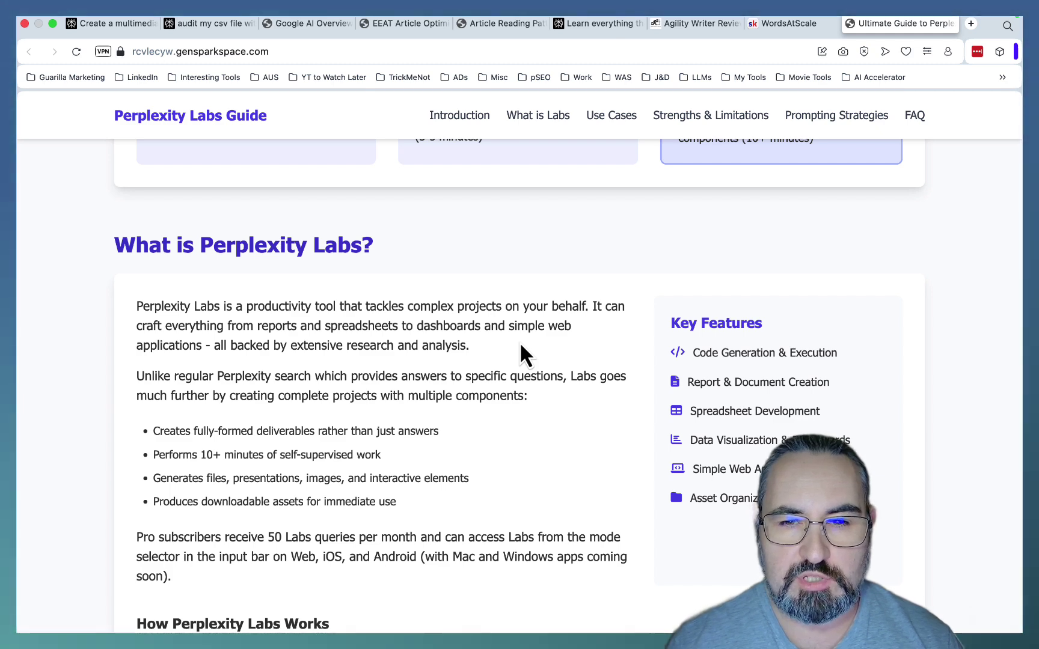
{"action": "scroll", "coordinate": [521, 348], "scroll_direction": "down", "scroll_amount": 1}
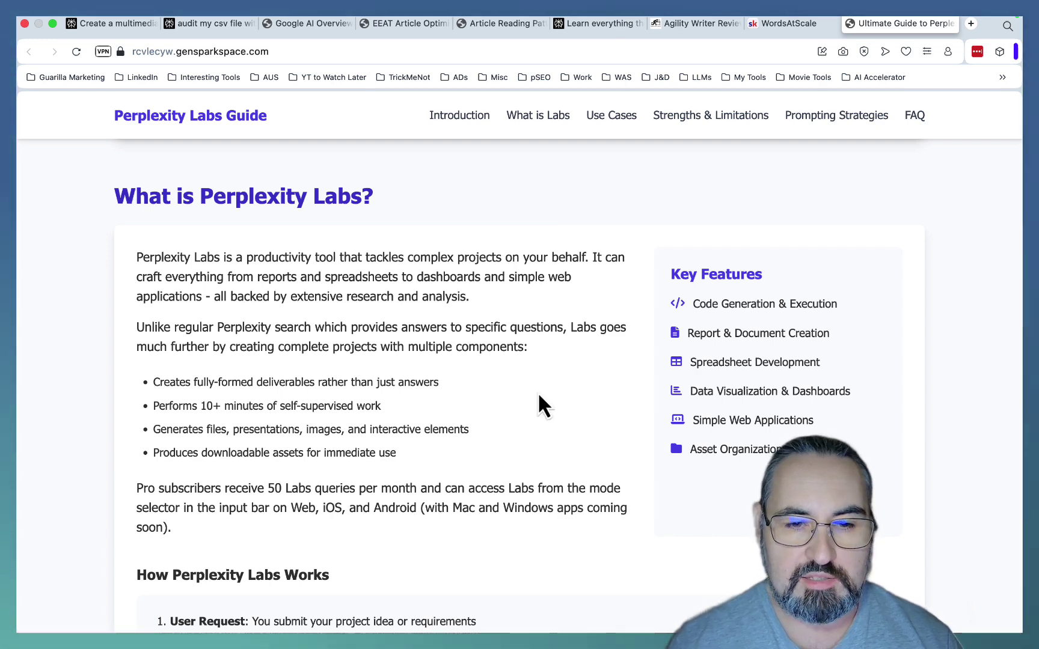
{"action": "scroll", "coordinate": [538, 400], "scroll_direction": "down", "scroll_amount": 5}
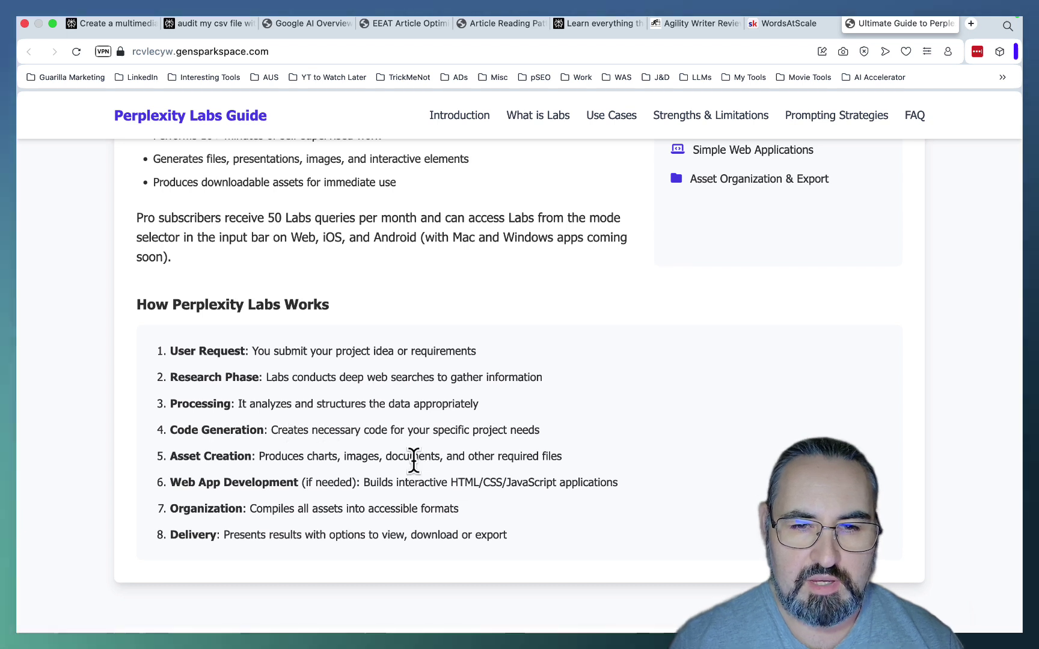
{"action": "scroll", "coordinate": [397, 433], "scroll_direction": "down", "scroll_amount": 1}
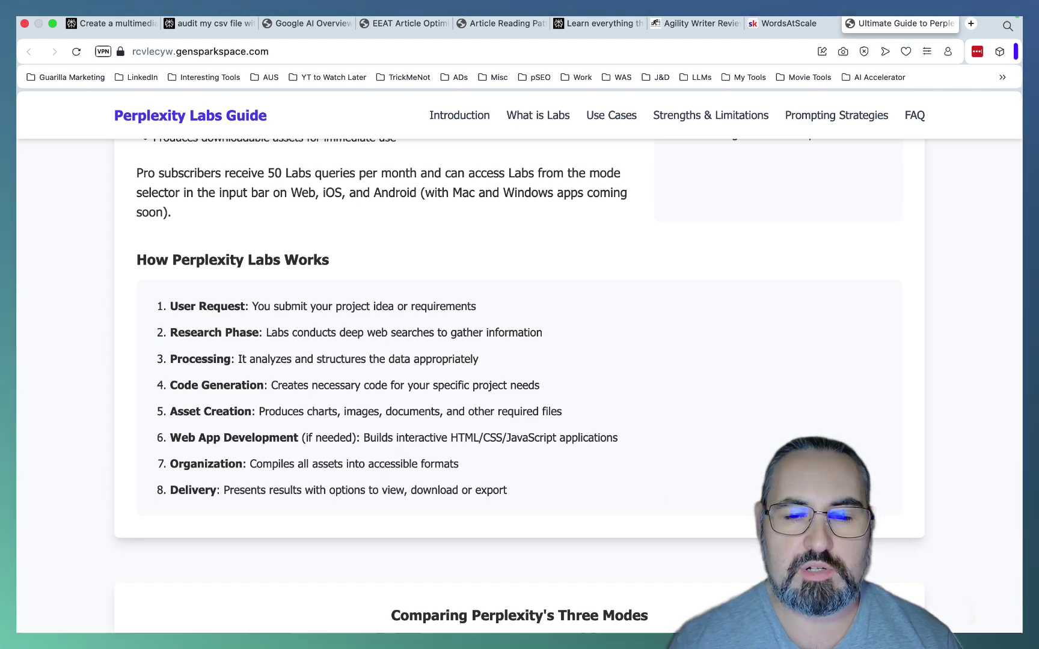
{"action": "scroll", "coordinate": [519, 385], "scroll_direction": "down", "scroll_amount": 15}
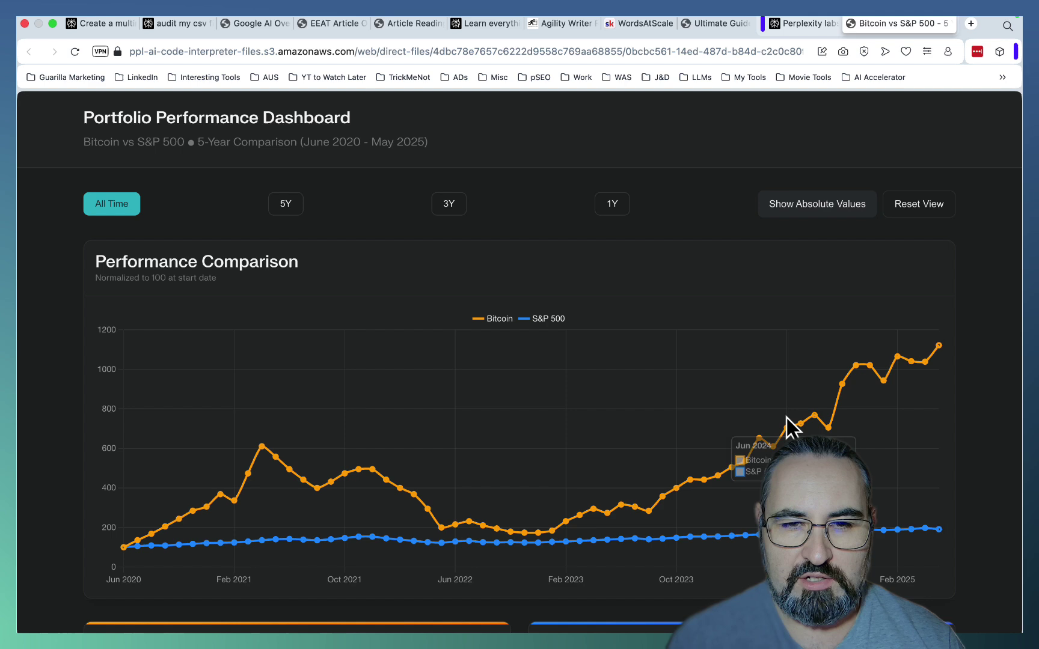
Step: Scroll the Bitcoin vs S&P 500 dashboard through stat cards, Summary Statistics, volatility charts and Key Insights
{"action": "scroll", "coordinate": [641, 382], "scroll_direction": "down", "scroll_amount": 1}
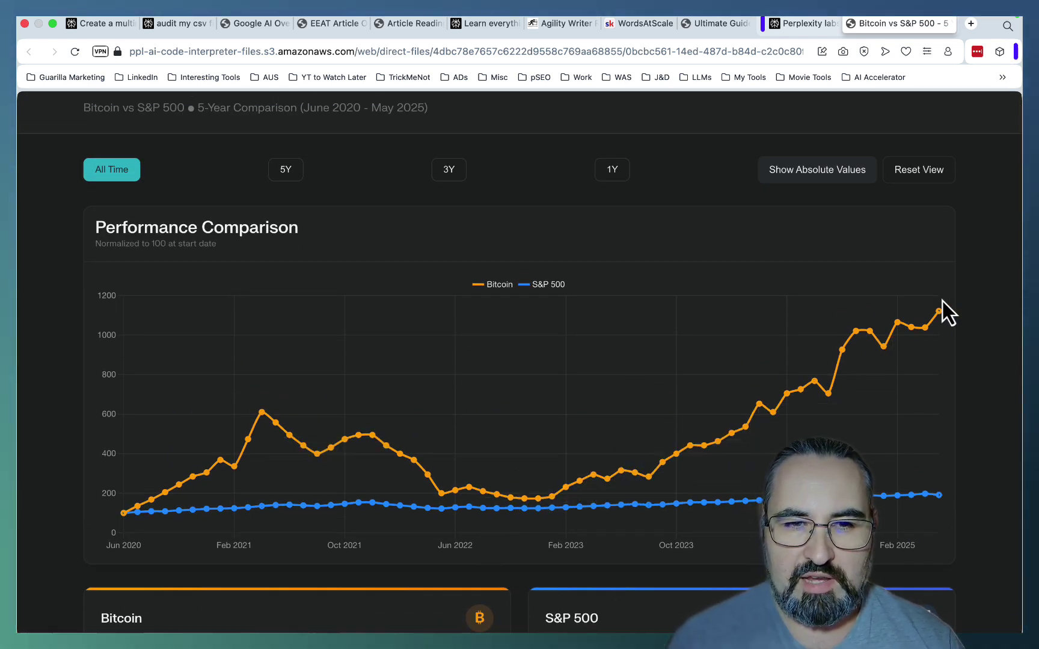
{"action": "scroll", "coordinate": [936, 295], "scroll_direction": "down", "scroll_amount": 5}
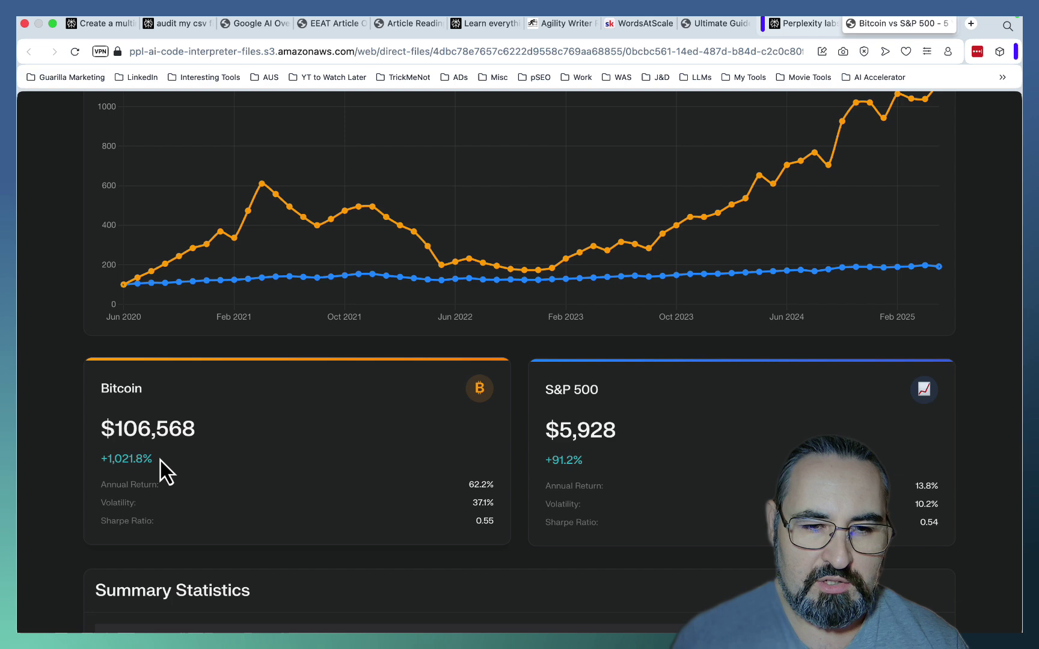
{"action": "scroll", "coordinate": [284, 457], "scroll_direction": "down", "scroll_amount": 5}
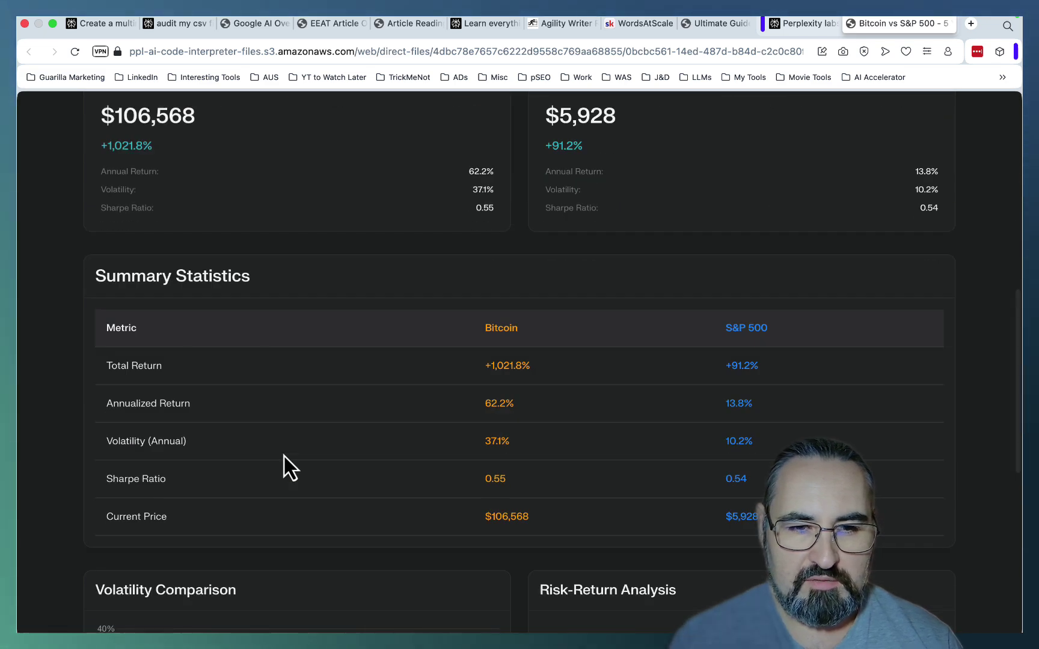
{"action": "scroll", "coordinate": [348, 332], "scroll_direction": "down", "scroll_amount": 5}
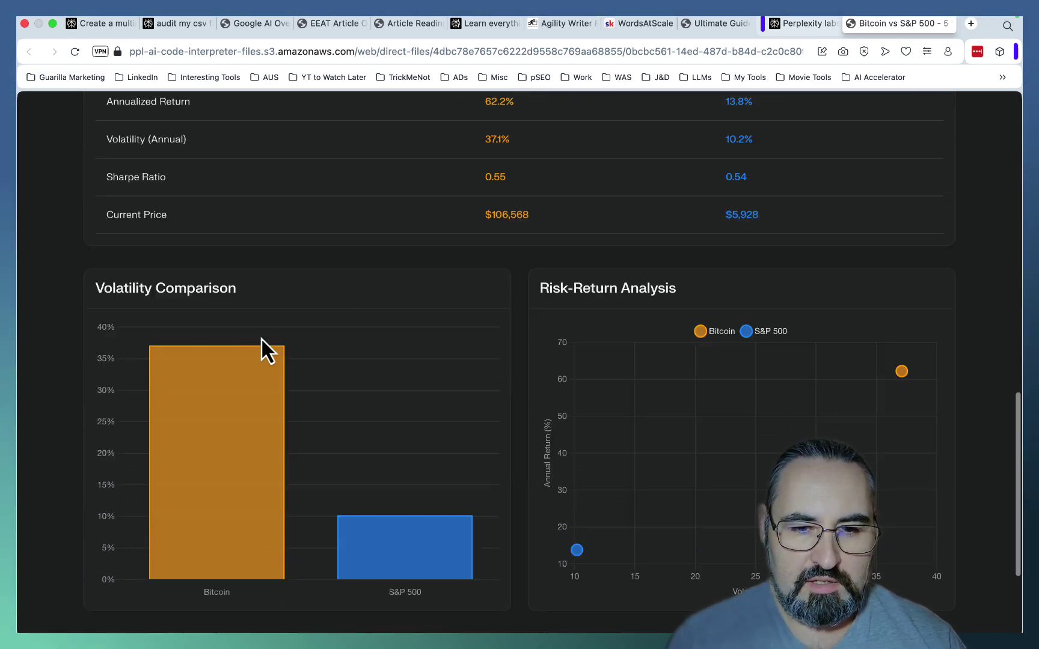
{"action": "mouse_move", "coordinate": [211, 531]}
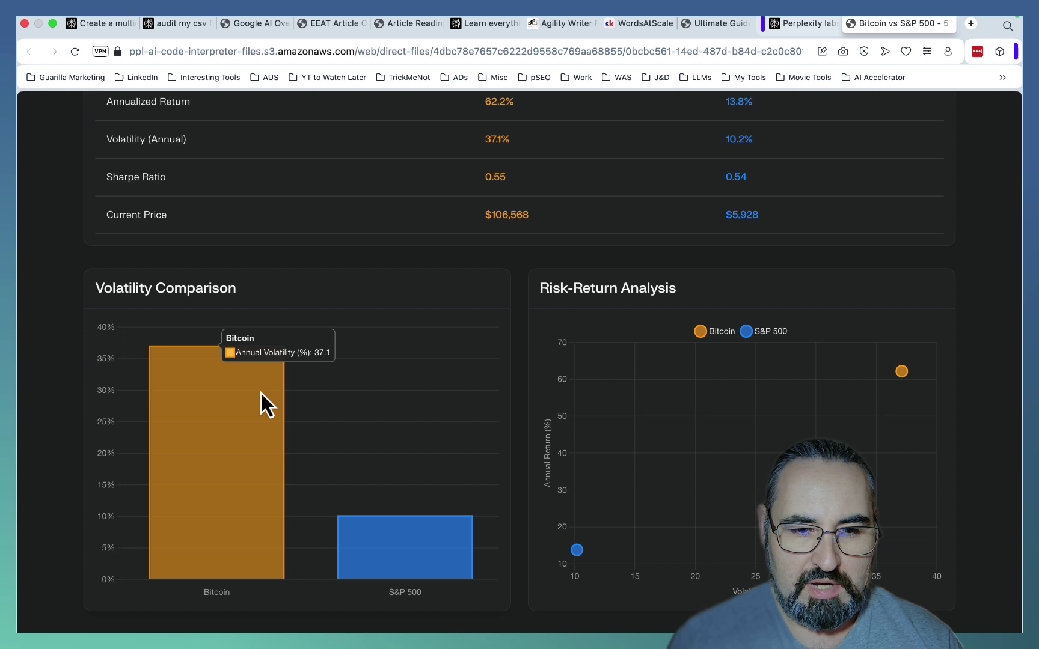
{"action": "scroll", "coordinate": [260, 392], "scroll_direction": "down", "scroll_amount": 3}
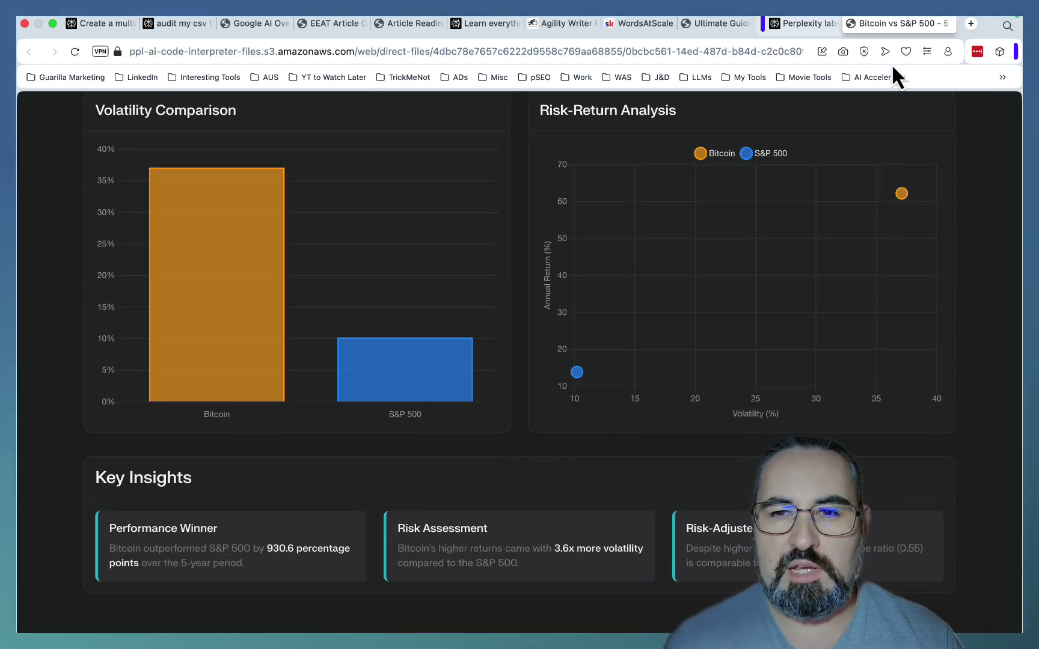
Step: Close the Bitcoin dashboard and read the guide's use case cards through Additional Practical Applications
{"action": "left_click", "coordinate": [854, 27]}
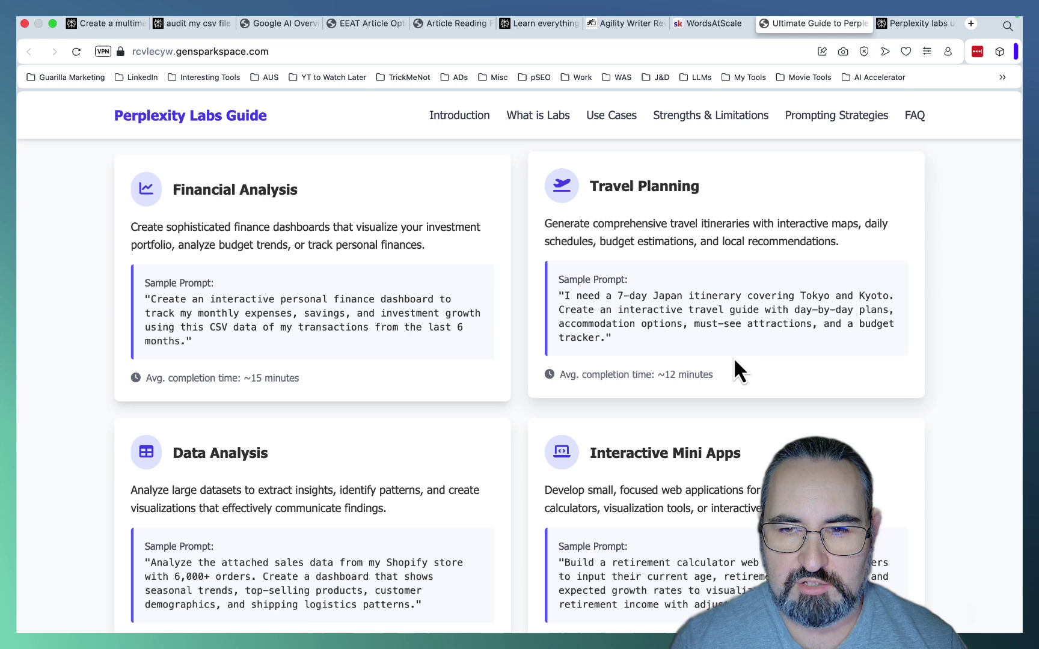
{"action": "scroll", "coordinate": [316, 343], "scroll_direction": "down", "scroll_amount": 3}
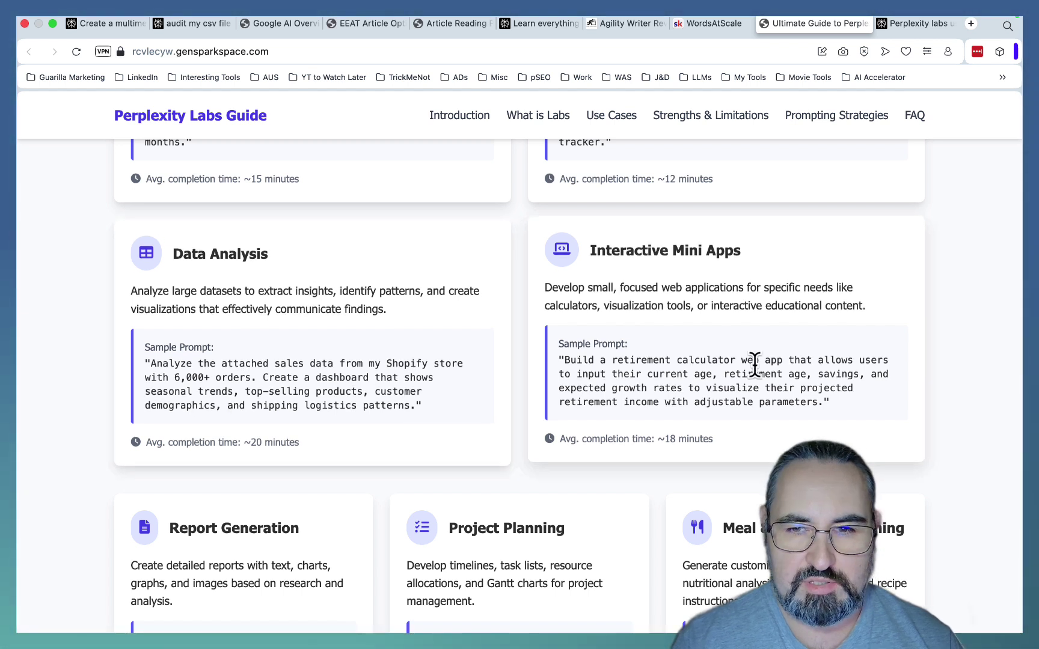
{"action": "scroll", "coordinate": [821, 334], "scroll_direction": "down", "scroll_amount": 1}
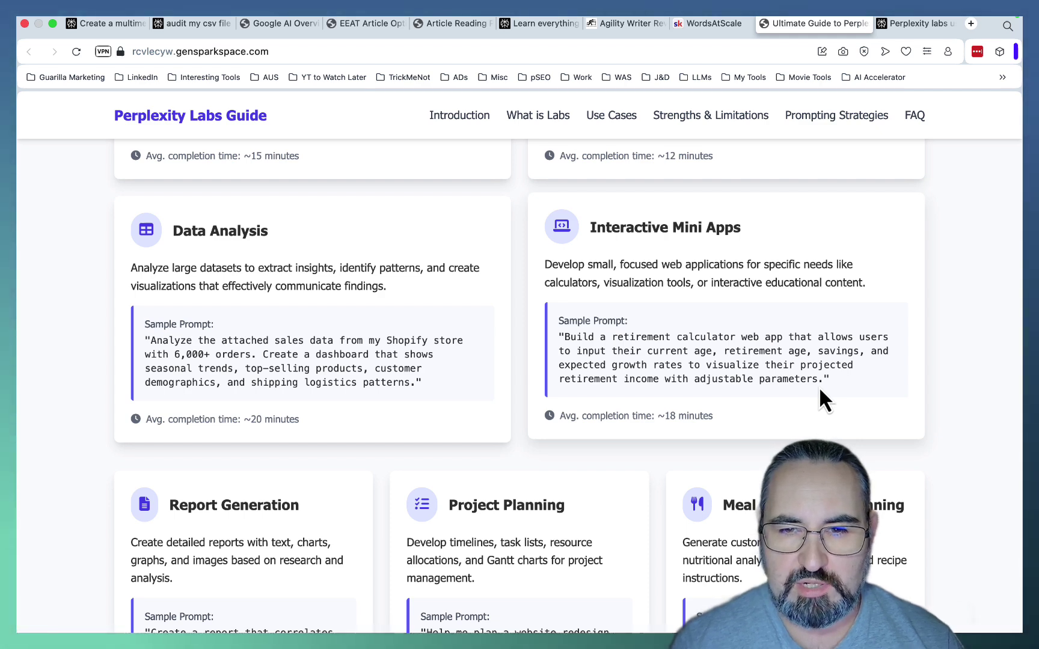
{"action": "scroll", "coordinate": [591, 301], "scroll_direction": "down", "scroll_amount": 4}
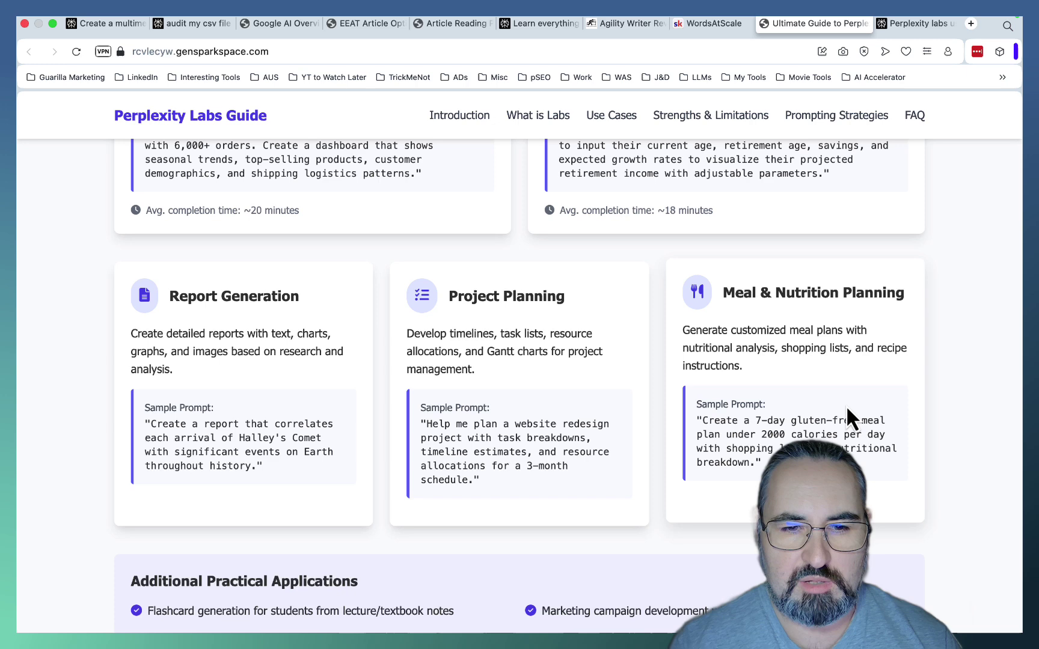
{"action": "scroll", "coordinate": [846, 405], "scroll_direction": "down", "scroll_amount": 4}
{"action": "scroll", "coordinate": [411, 359], "scroll_direction": "down", "scroll_amount": 2}
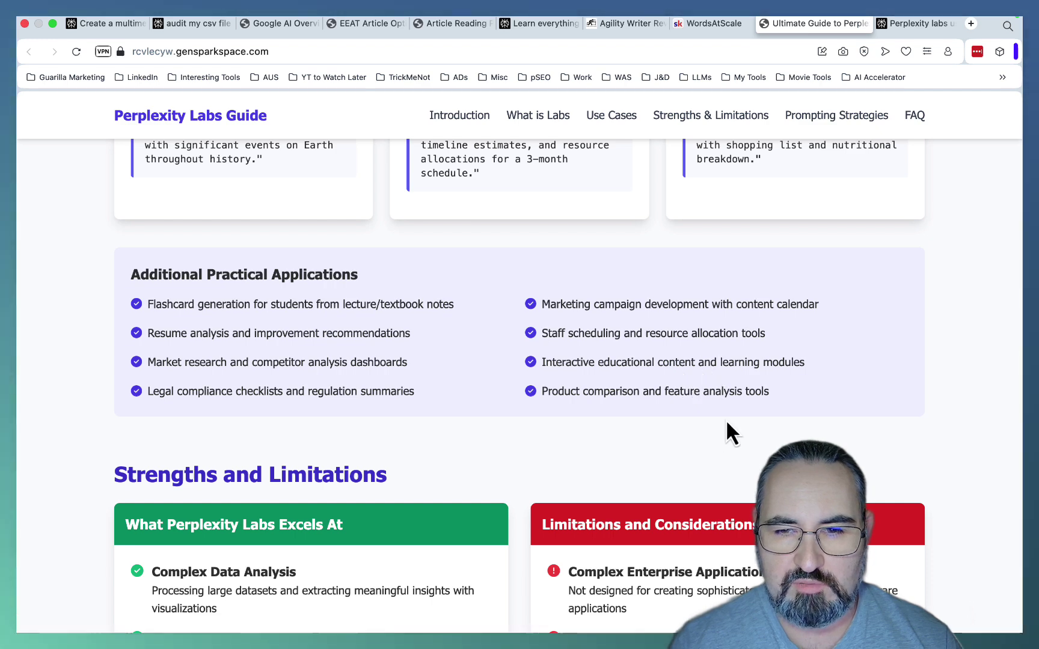
Step: Read the Strengths and Limitations cards, continuing down to the Two-Step Prompting Framework
{"action": "scroll", "coordinate": [807, 411], "scroll_direction": "down", "scroll_amount": 5}
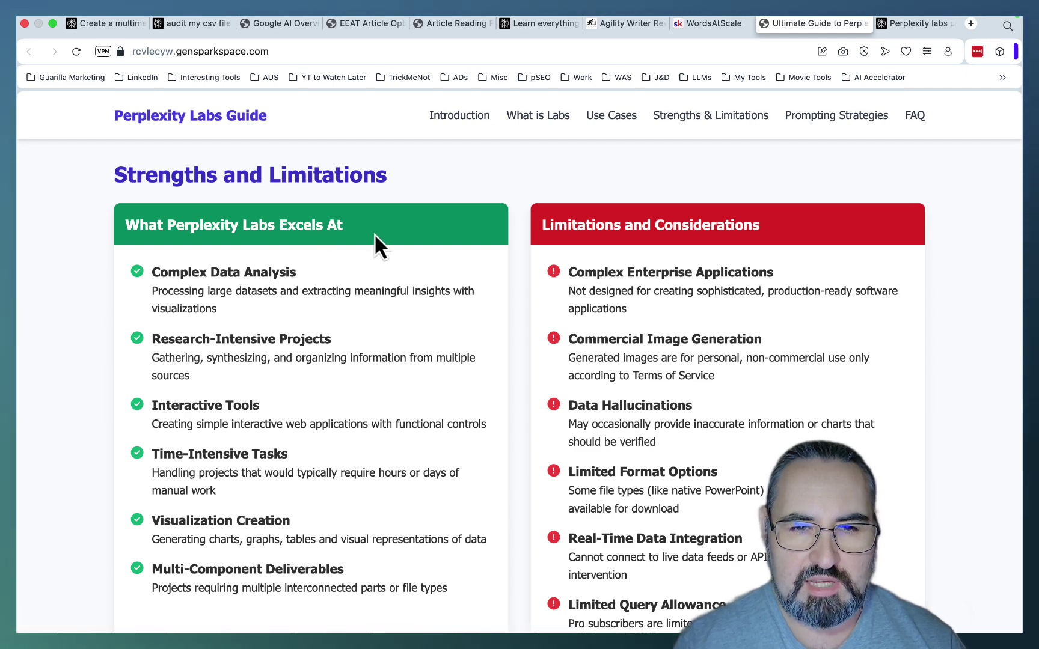
{"action": "scroll", "coordinate": [373, 233], "scroll_direction": "down", "scroll_amount": 1}
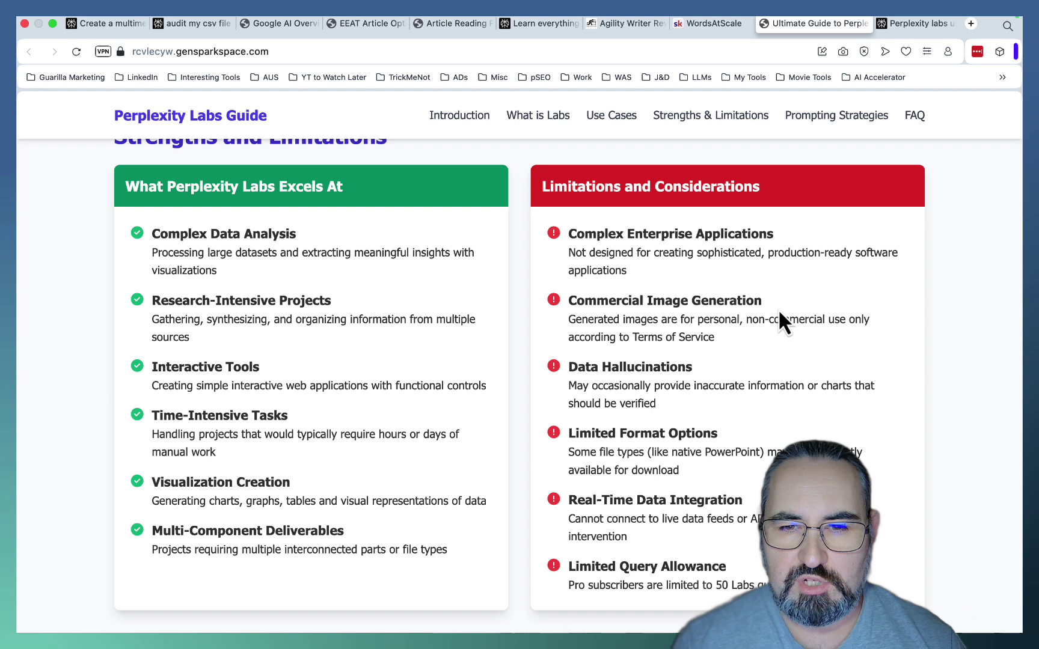
{"action": "scroll", "coordinate": [780, 312], "scroll_direction": "down", "scroll_amount": 3}
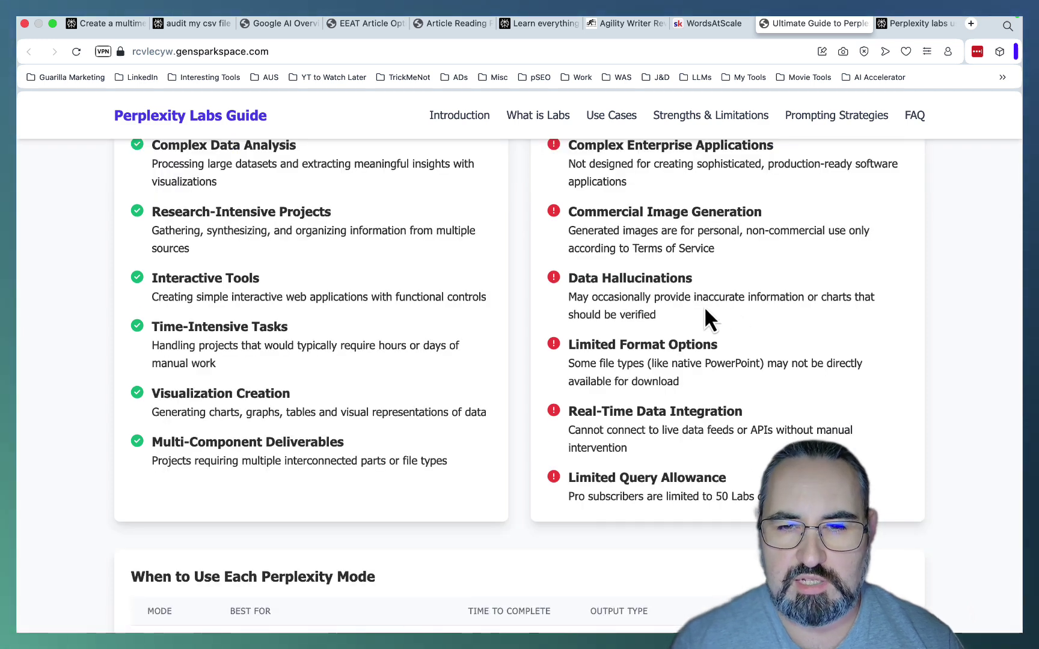
{"action": "scroll", "coordinate": [655, 402], "scroll_direction": "down", "scroll_amount": 1}
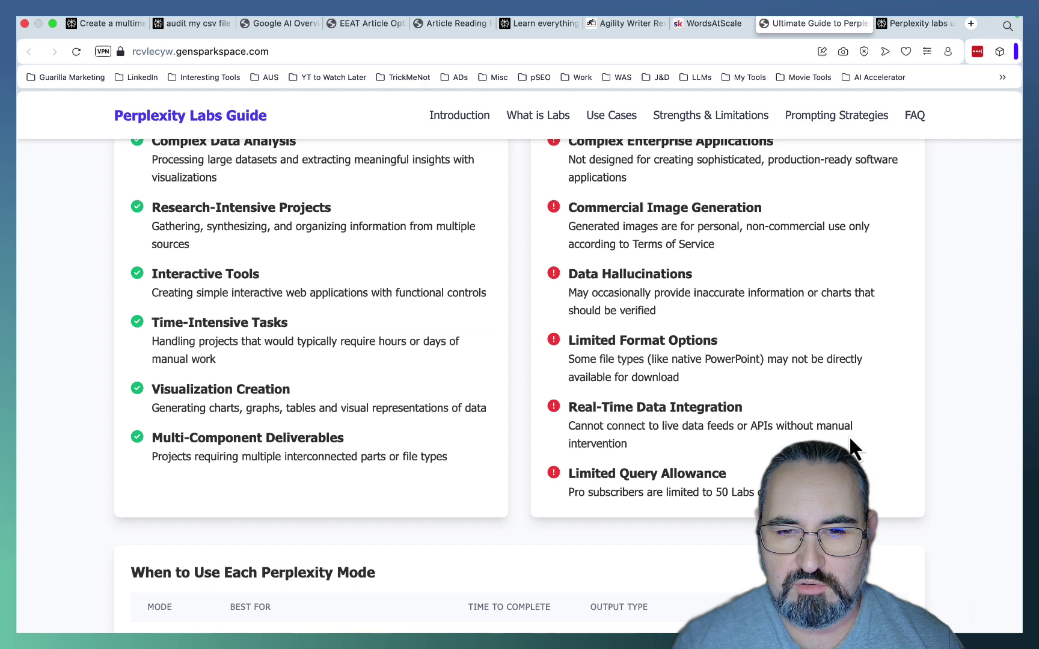
{"action": "scroll", "coordinate": [855, 436], "scroll_direction": "down", "scroll_amount": 10}
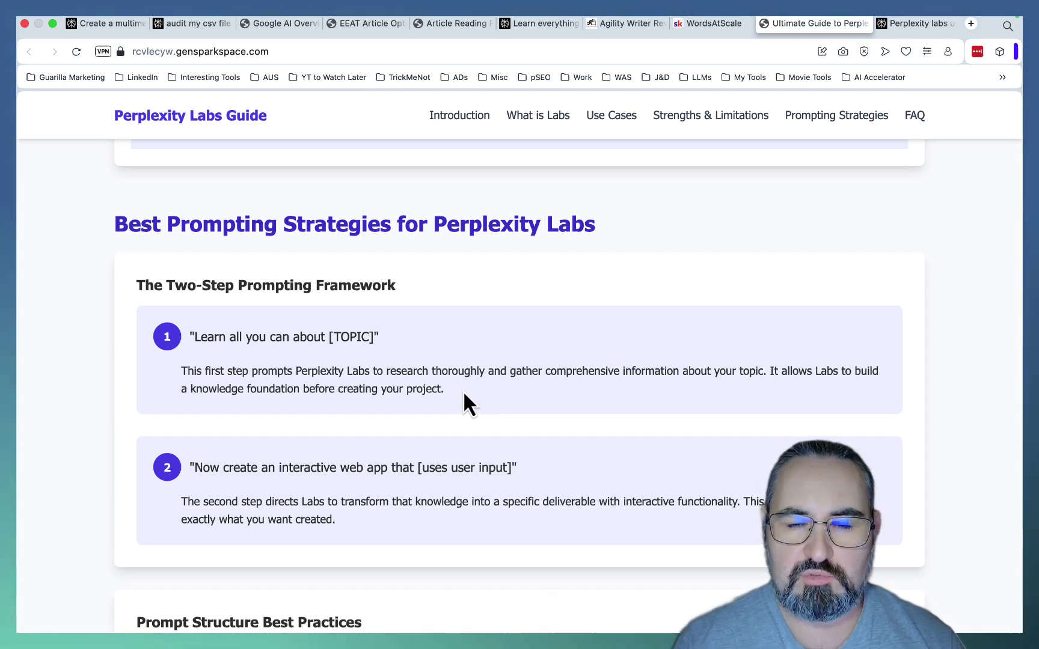
{"action": "scroll", "coordinate": [464, 393], "scroll_direction": "down", "scroll_amount": 2}
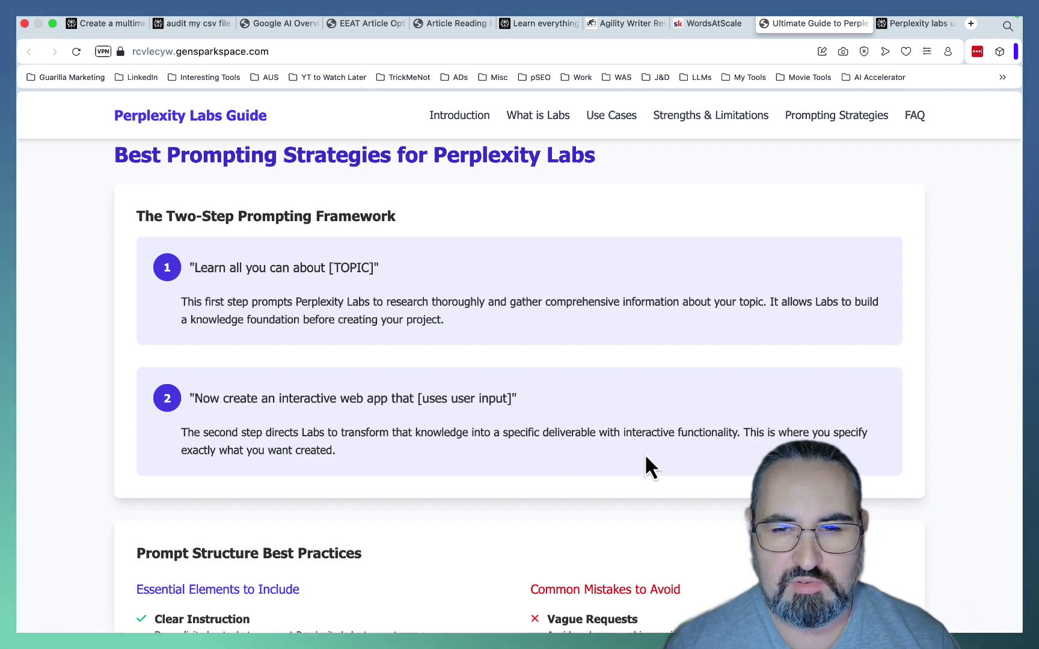
{"action": "scroll", "coordinate": [789, 432], "scroll_direction": "down", "scroll_amount": 5}
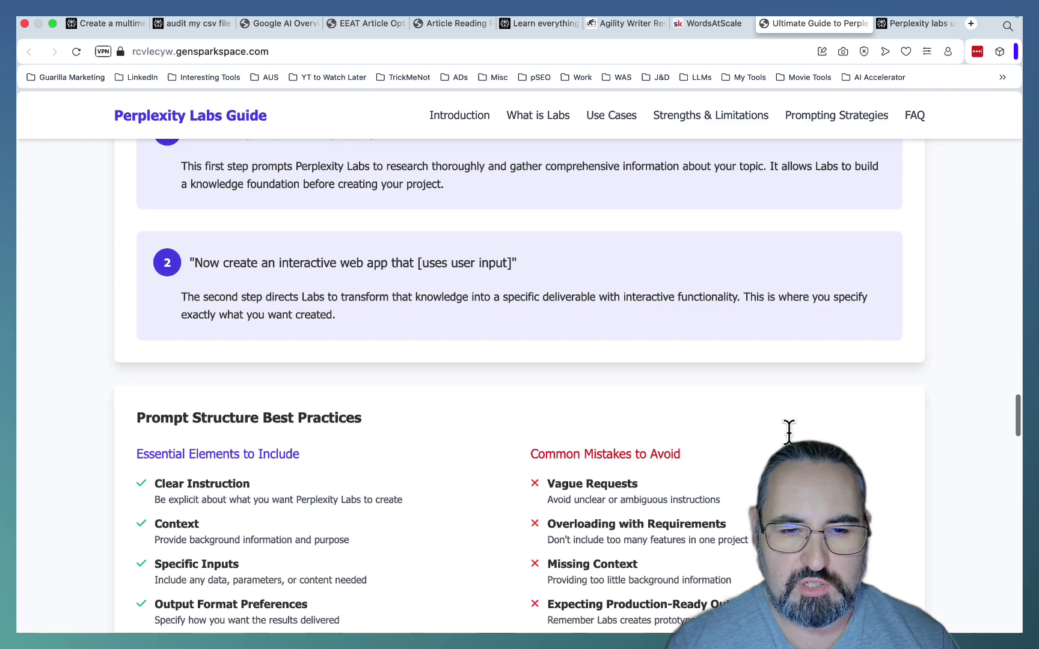
{"action": "scroll", "coordinate": [789, 431], "scroll_direction": "down", "scroll_amount": 15}
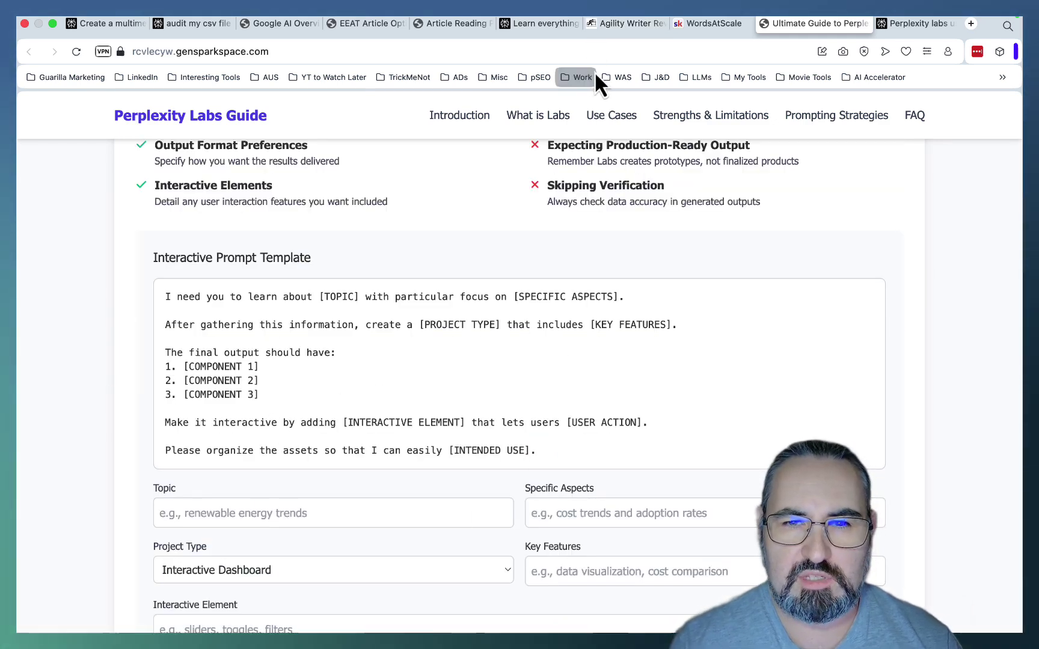
{"action": "scroll", "coordinate": [598, 255], "scroll_direction": "down", "scroll_amount": 10}
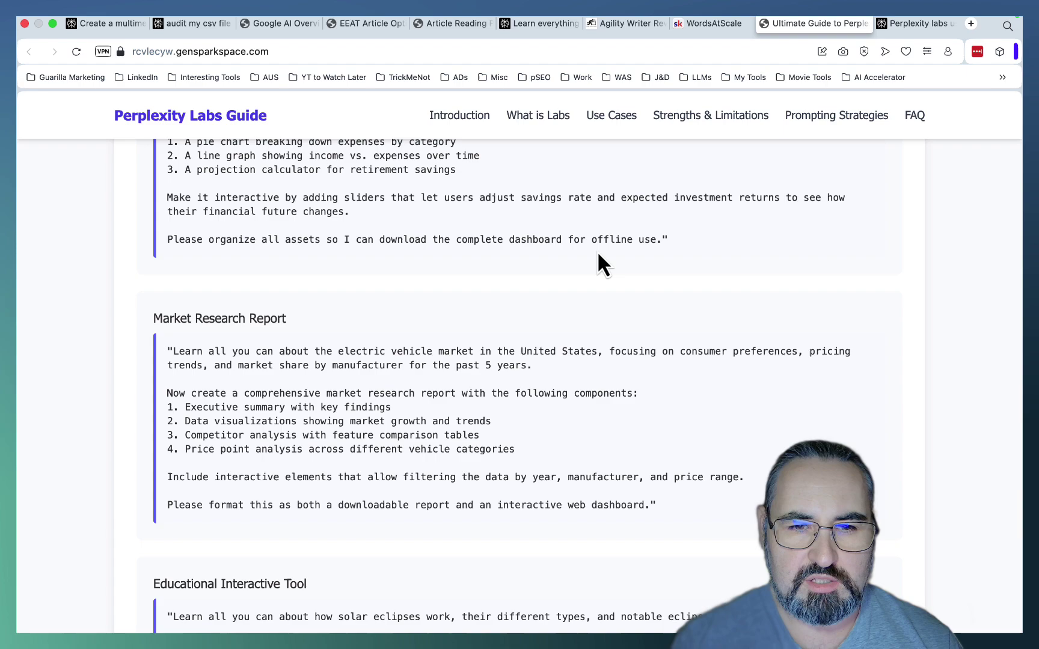
{"action": "scroll", "coordinate": [598, 250], "scroll_direction": "down", "scroll_amount": 15}
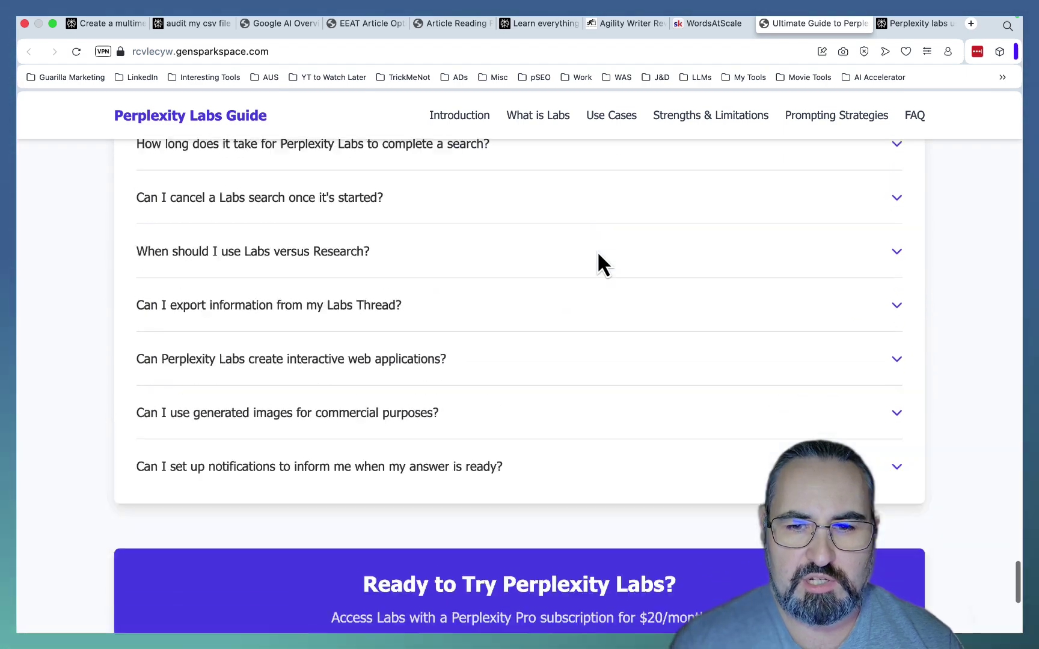
{"action": "scroll", "coordinate": [598, 251], "scroll_direction": "up", "scroll_amount": 20}
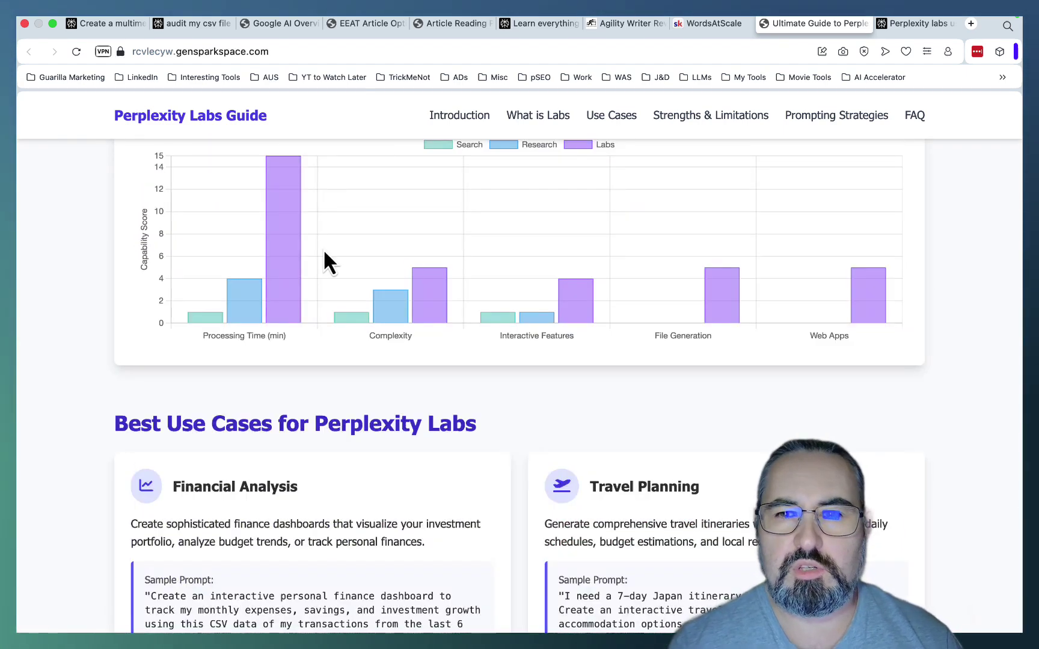
Step: Switch to the Agility Writer content brief thread and look over its original prompt
{"action": "left_click", "coordinate": [107, 23]}
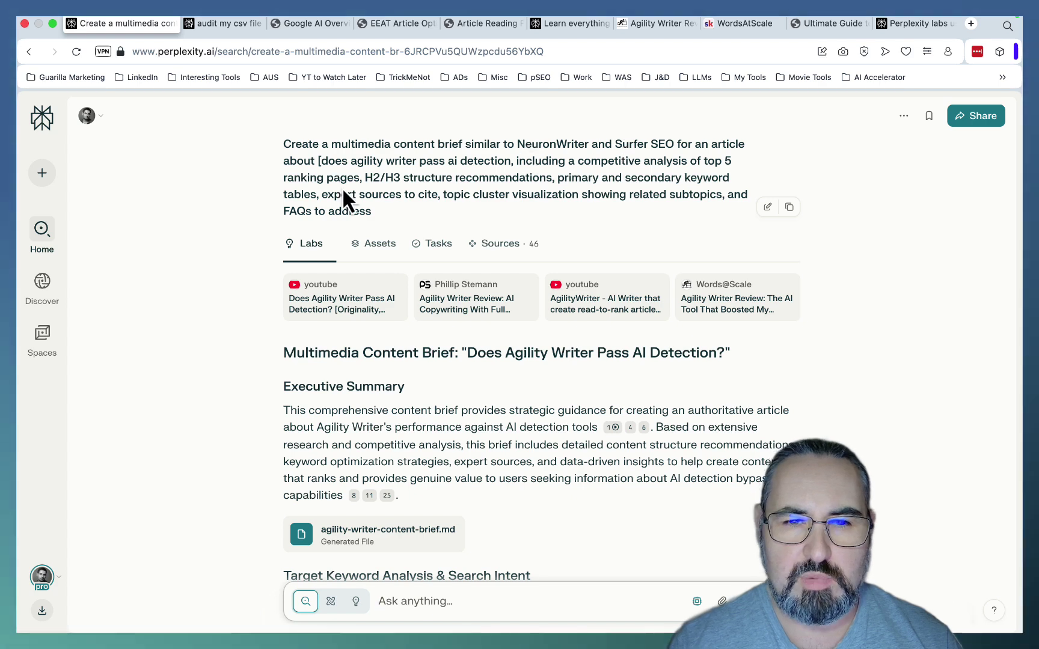
{"action": "left_click_drag", "start_coordinate": [435, 162], "coordinate": [503, 152]}
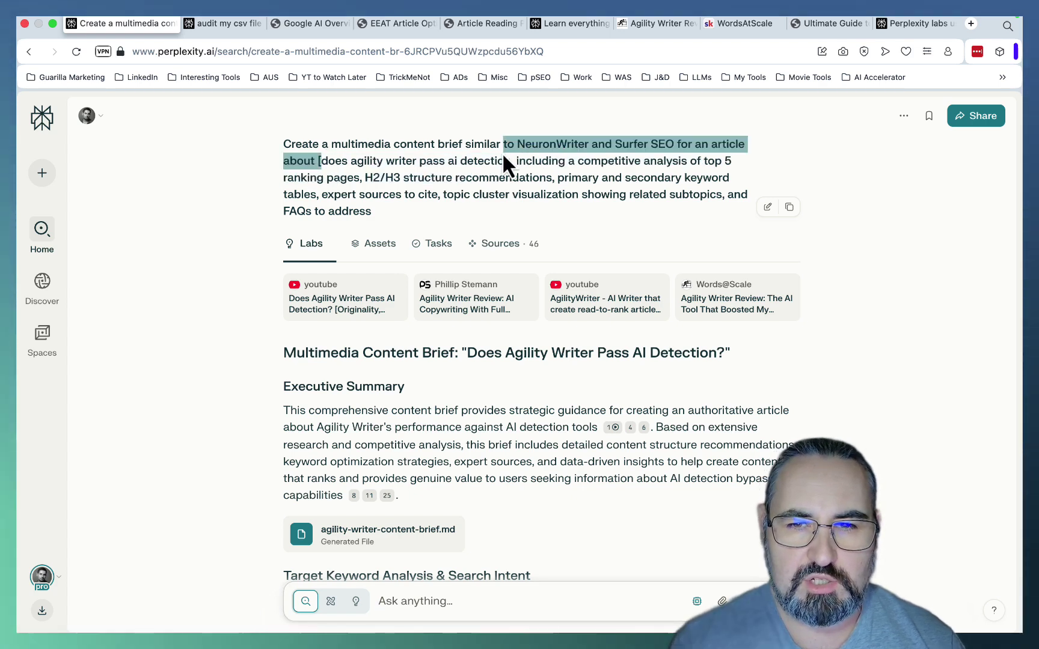
{"action": "left_click", "coordinate": [592, 173]}
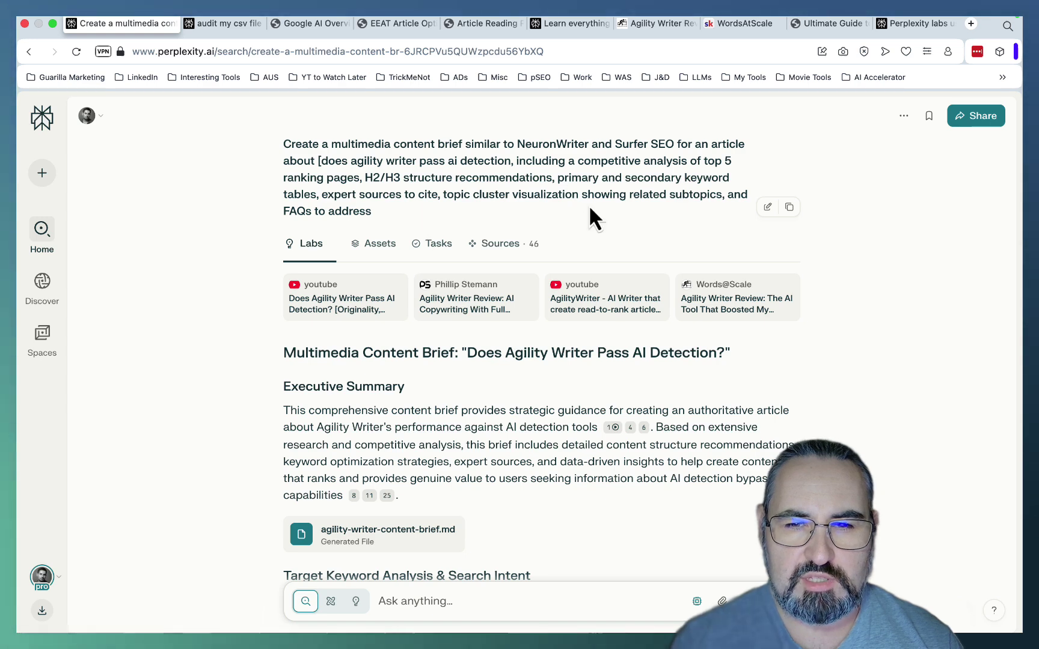
Step: Scroll through the Labs answer to review the brief's charts and sections
{"action": "scroll", "coordinate": [592, 218], "scroll_direction": "down", "scroll_amount": 2}
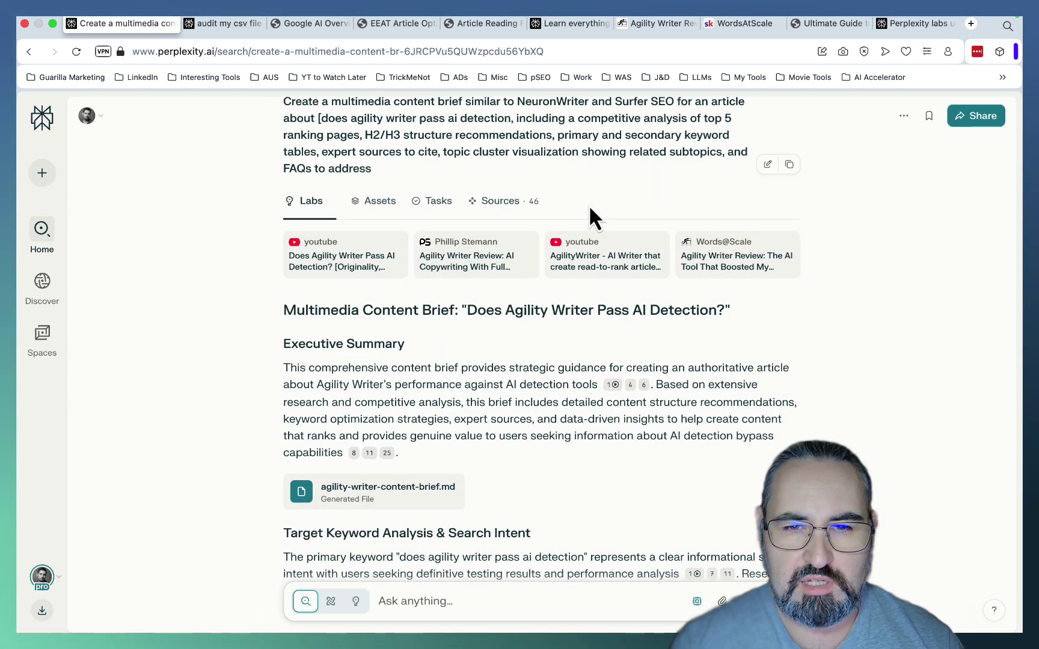
{"action": "scroll", "coordinate": [590, 209], "scroll_direction": "down", "scroll_amount": 10}
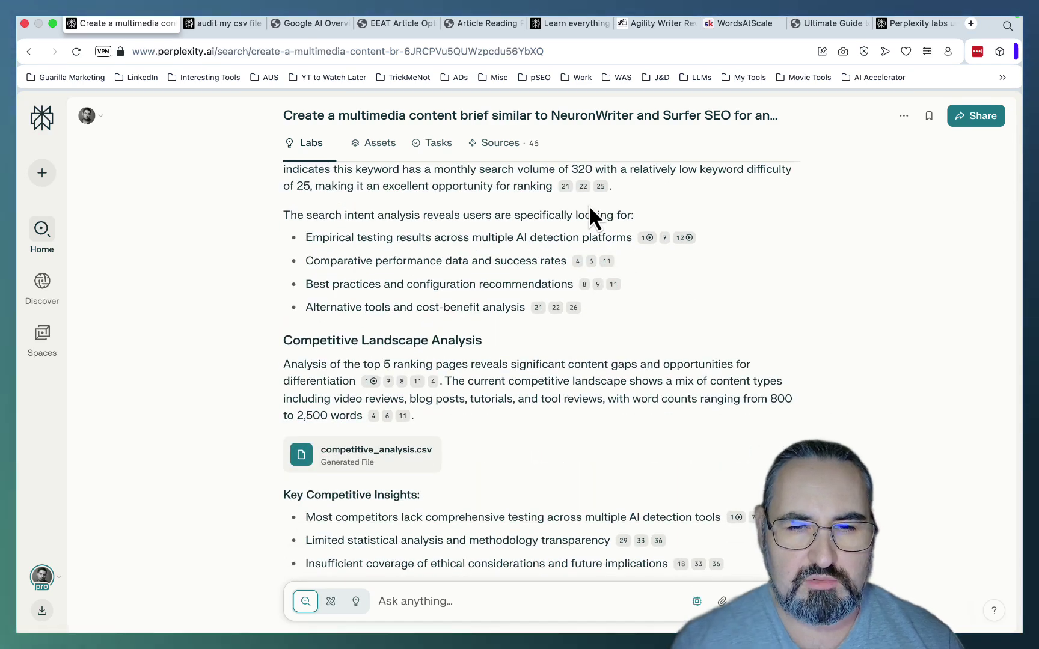
{"action": "scroll", "coordinate": [590, 209], "scroll_direction": "down", "scroll_amount": 10}
{"action": "scroll", "coordinate": [588, 208], "scroll_direction": "down", "scroll_amount": 7}
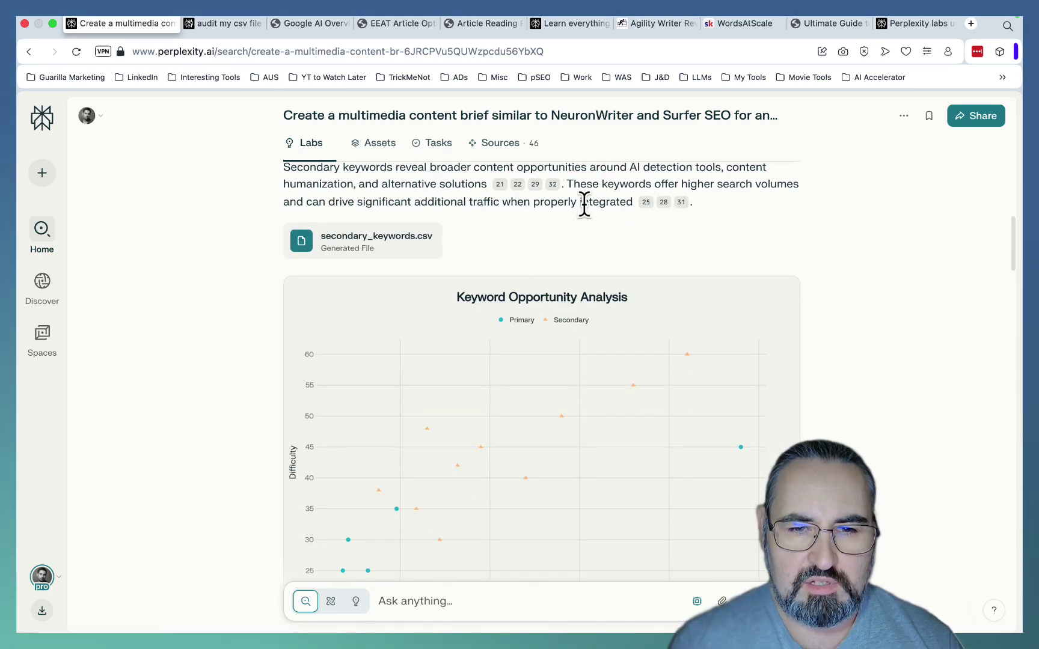
{"action": "scroll", "coordinate": [576, 324], "scroll_direction": "down", "scroll_amount": 5}
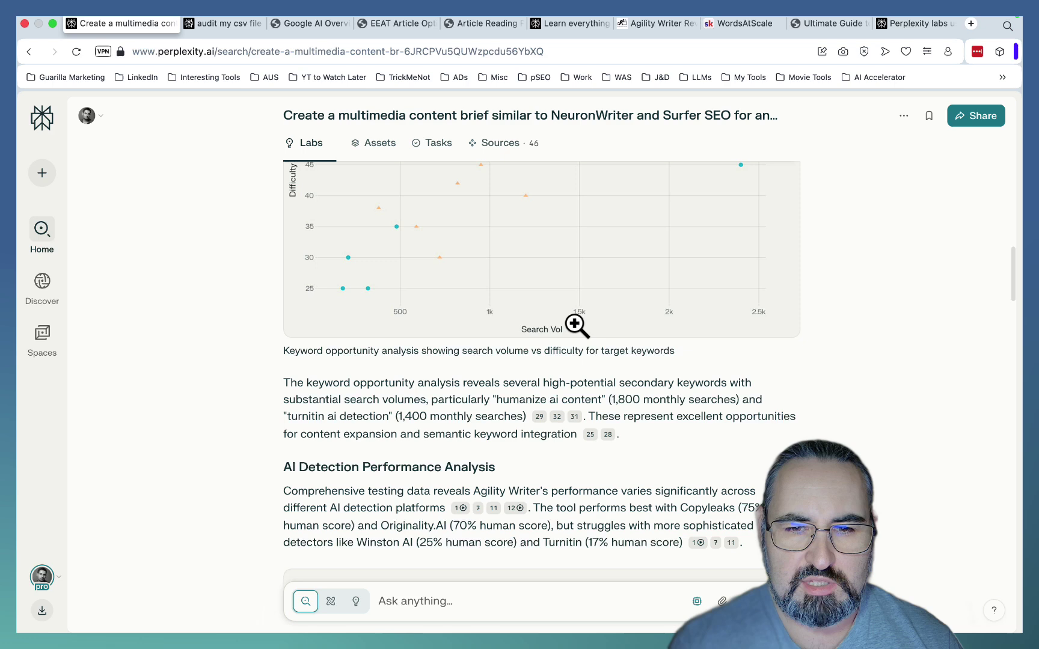
{"action": "scroll", "coordinate": [575, 325], "scroll_direction": "down", "scroll_amount": 5}
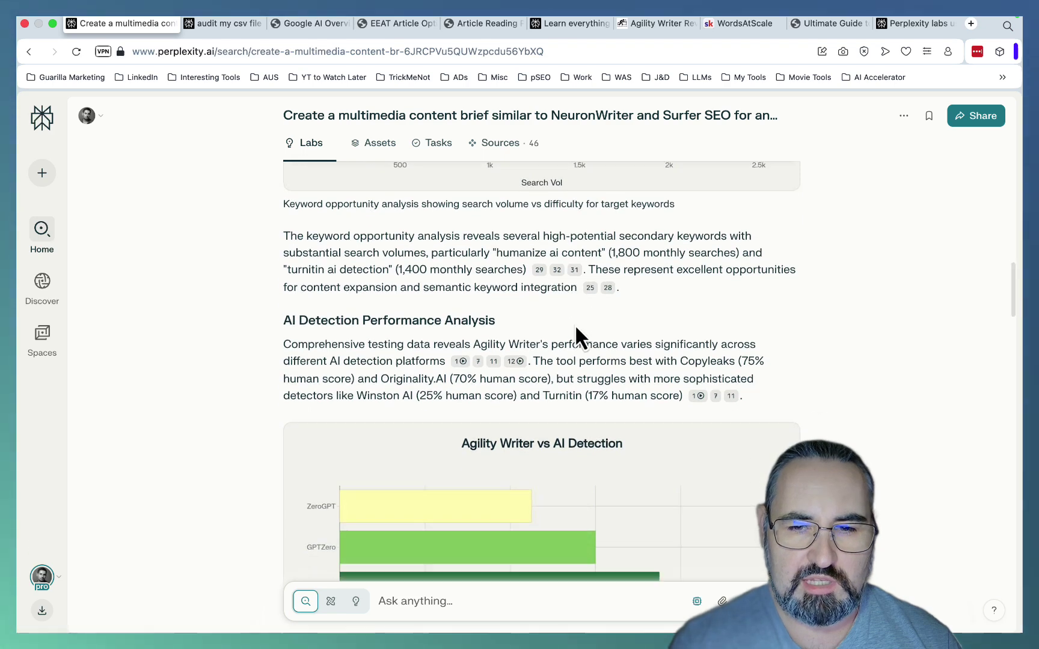
{"action": "scroll", "coordinate": [575, 324], "scroll_direction": "down", "scroll_amount": 2}
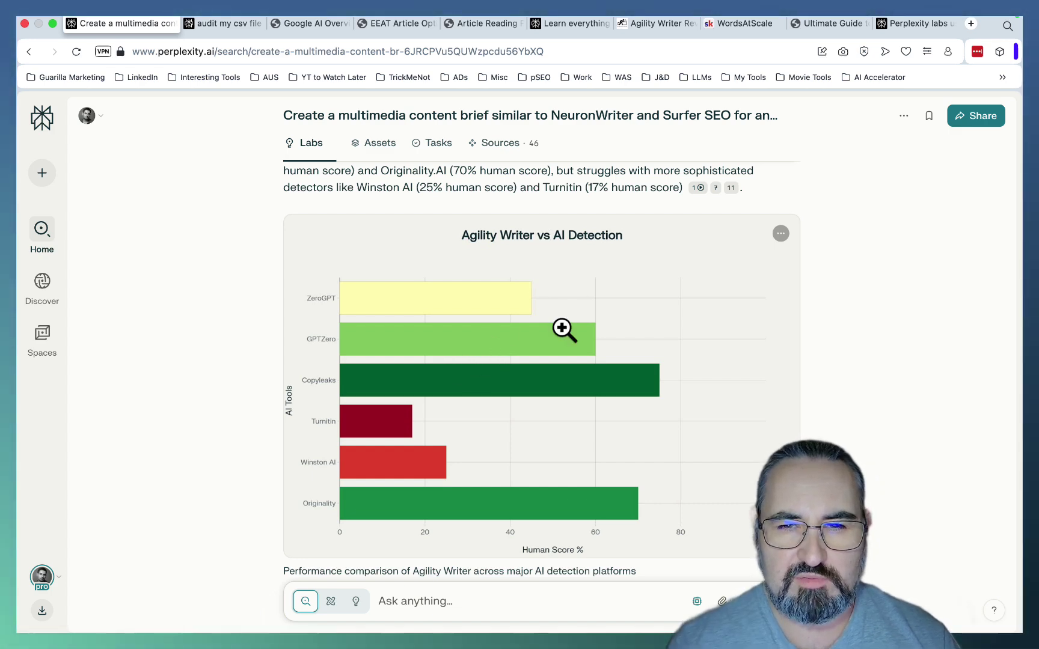
{"action": "scroll", "coordinate": [562, 329], "scroll_direction": "down", "scroll_amount": 3}
{"action": "scroll", "coordinate": [563, 327], "scroll_direction": "down", "scroll_amount": 6}
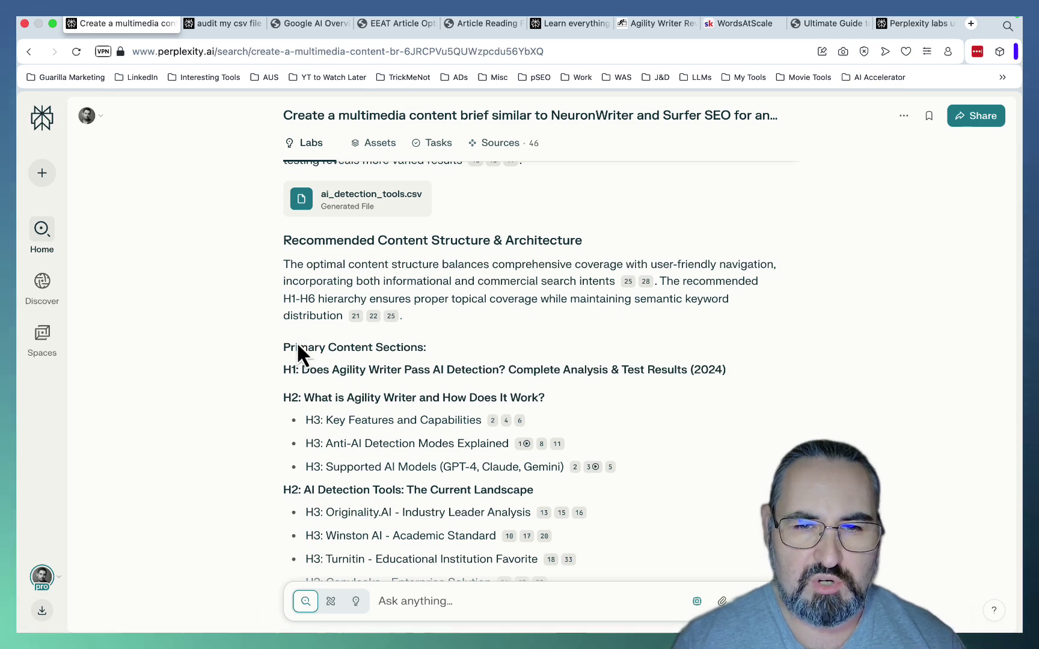
{"action": "scroll", "coordinate": [560, 327], "scroll_direction": "down", "scroll_amount": 12}
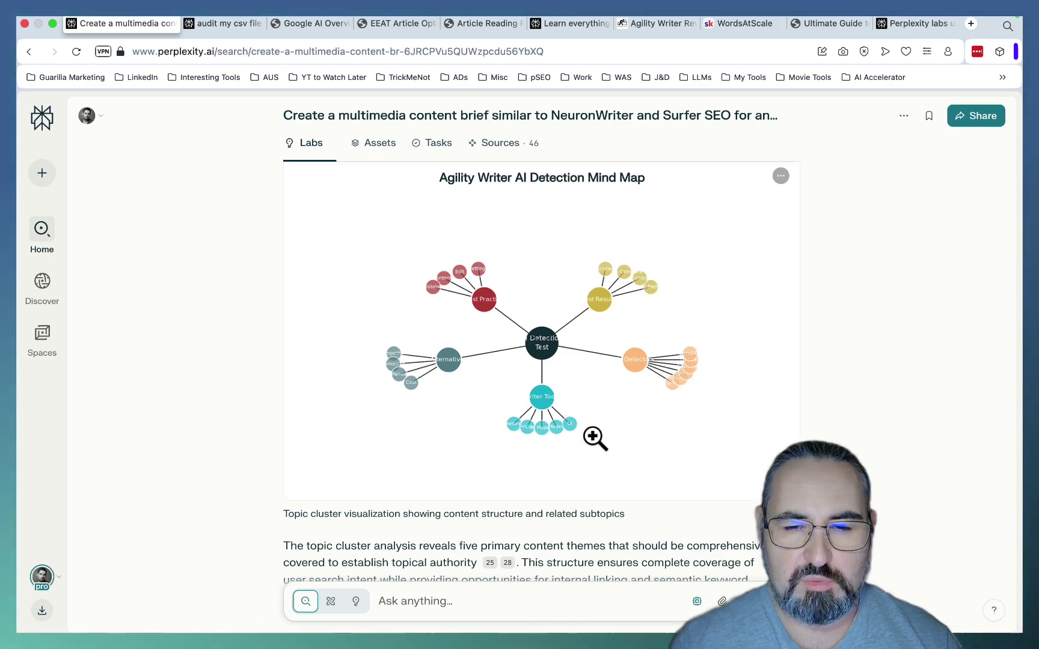
{"action": "scroll", "coordinate": [593, 395], "scroll_direction": "down", "scroll_amount": 10}
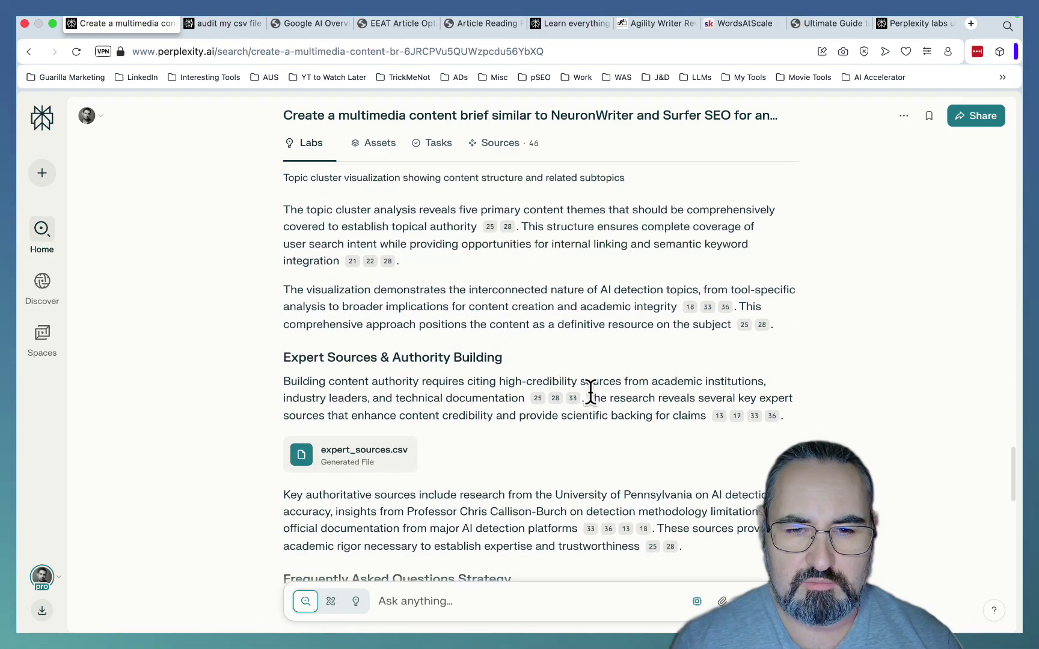
{"action": "scroll", "coordinate": [524, 511], "scroll_direction": "down", "scroll_amount": 15}
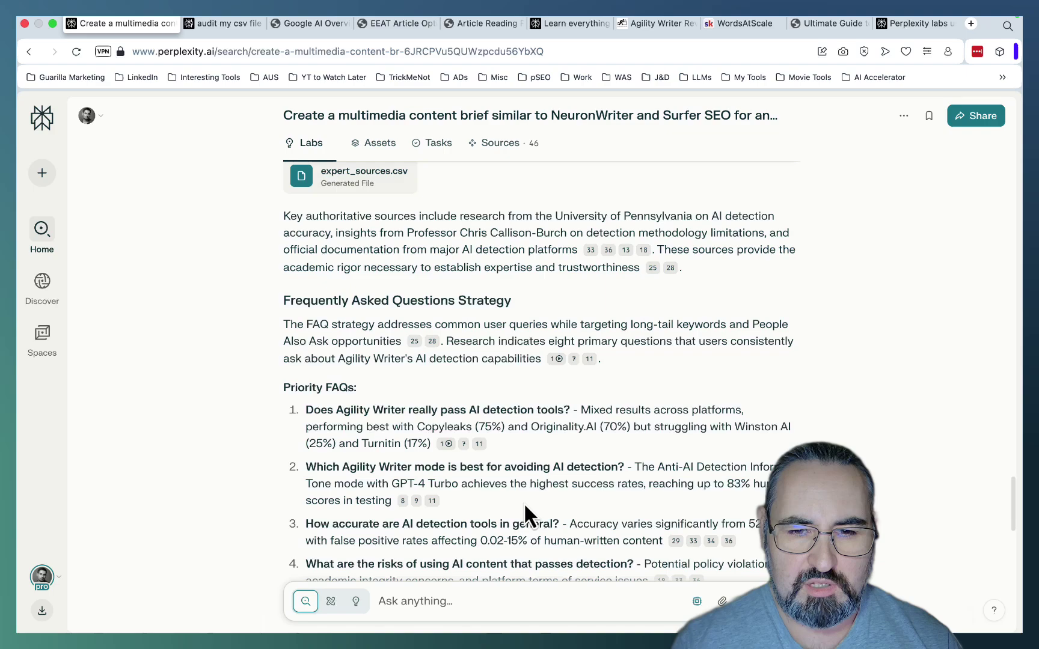
{"action": "scroll", "coordinate": [525, 507], "scroll_direction": "down", "scroll_amount": 5}
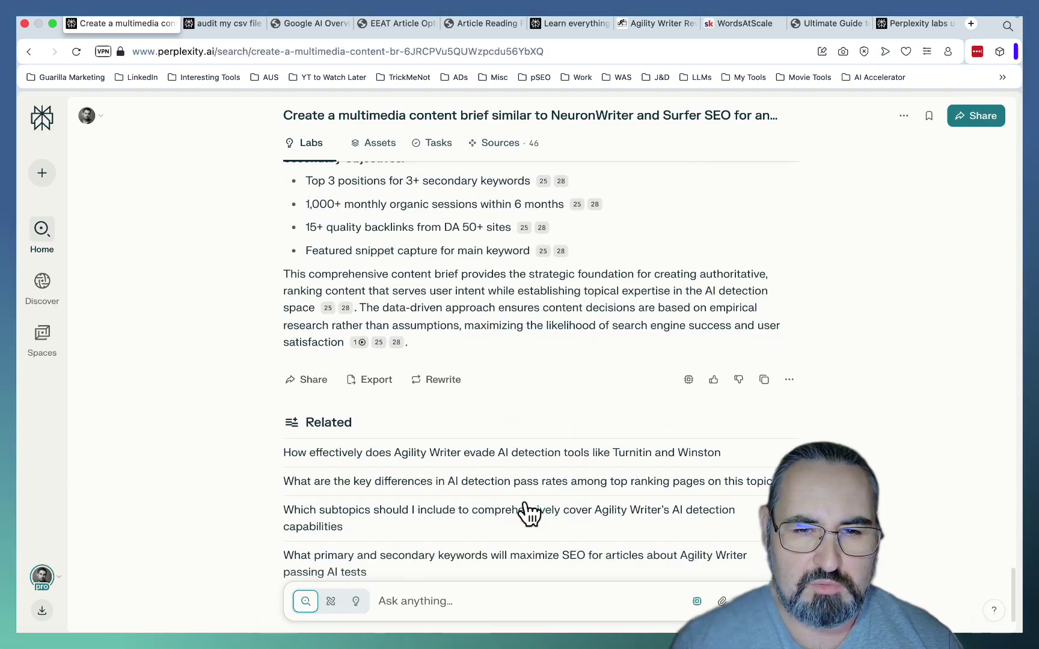
{"action": "scroll", "coordinate": [524, 506], "scroll_direction": "up", "scroll_amount": 20}
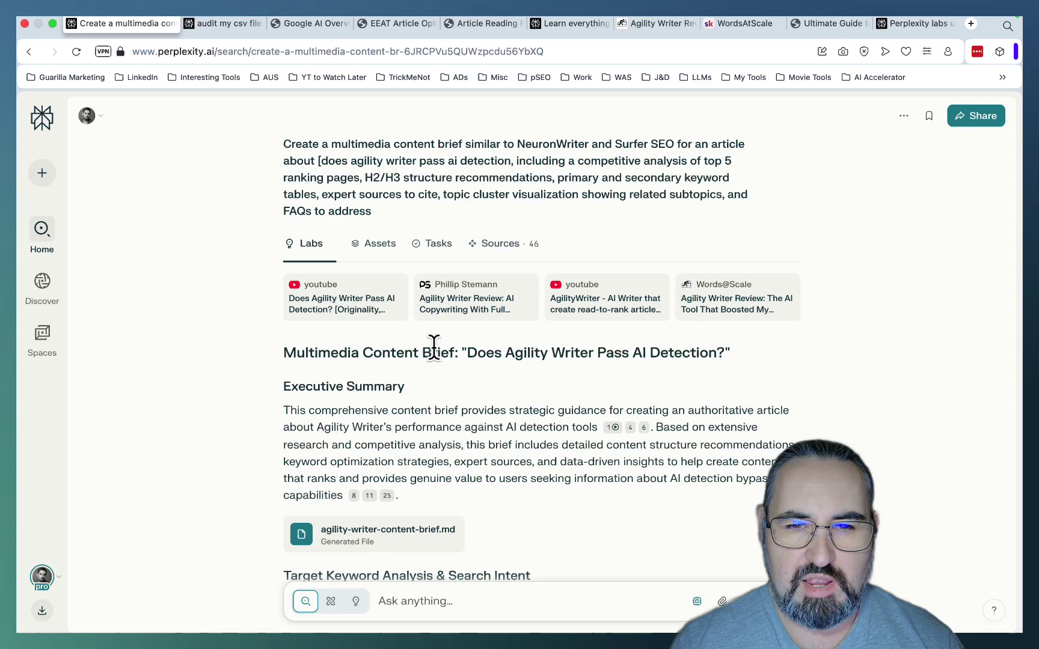
Step: In Assets, preview the bar chart's Python code and the Agility Writer vs AI Detection chart
{"action": "left_click", "coordinate": [372, 246]}
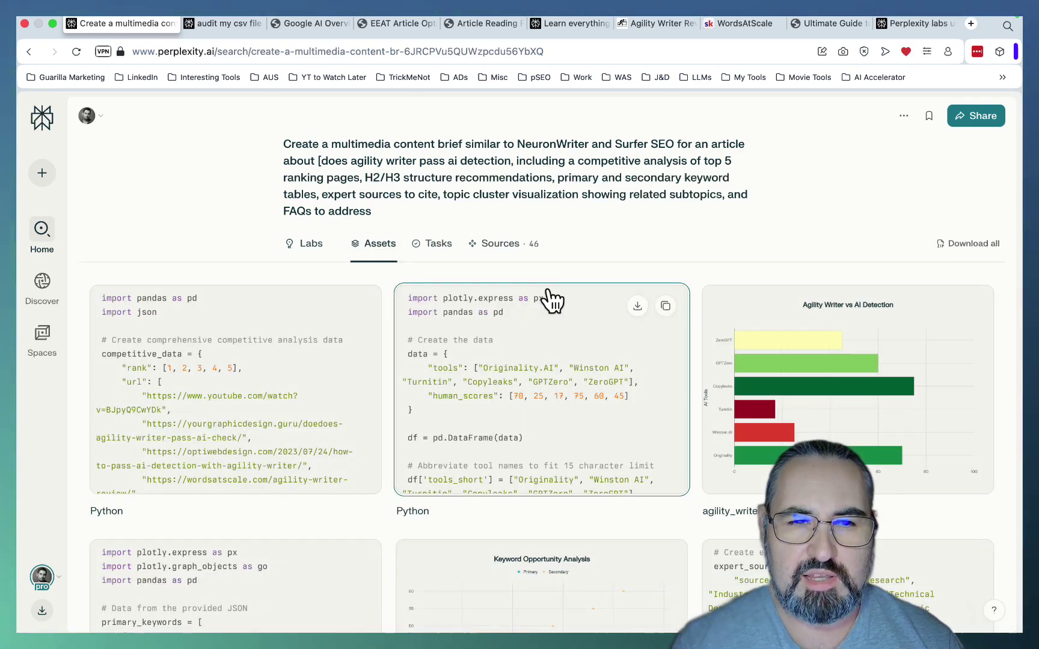
{"action": "left_click", "coordinate": [565, 411]}
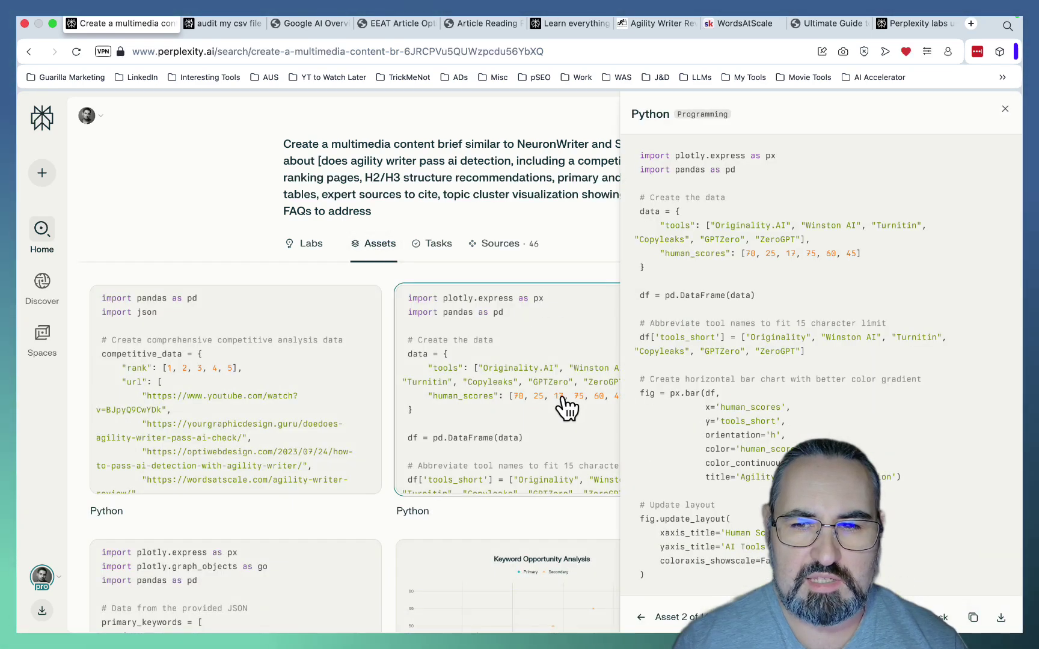
{"action": "left_click", "coordinate": [1005, 109]}
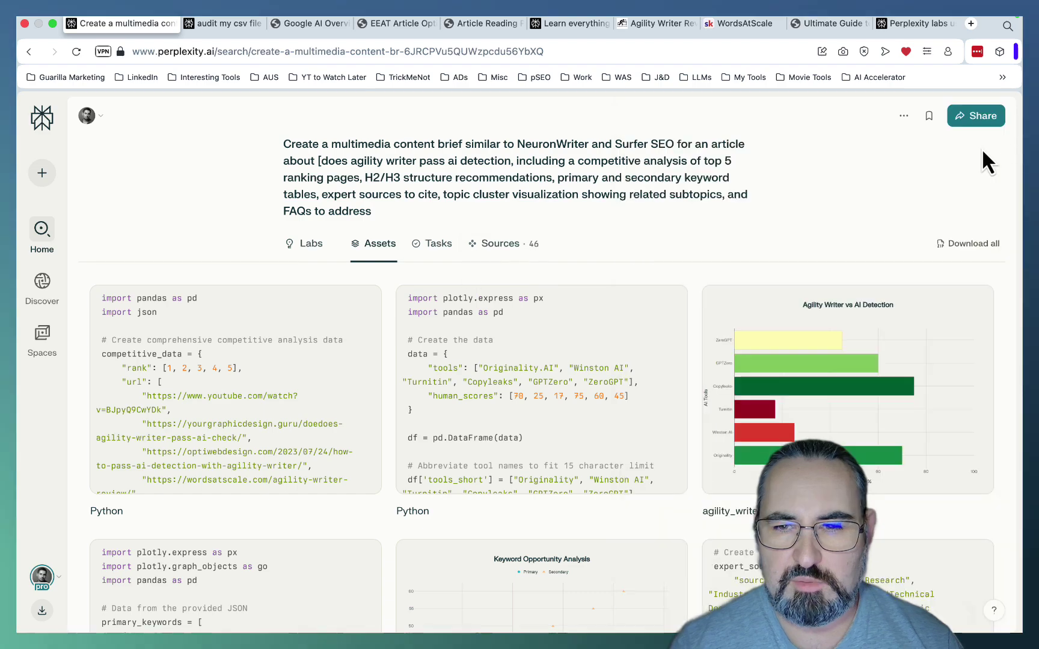
{"action": "left_click", "coordinate": [894, 355]}
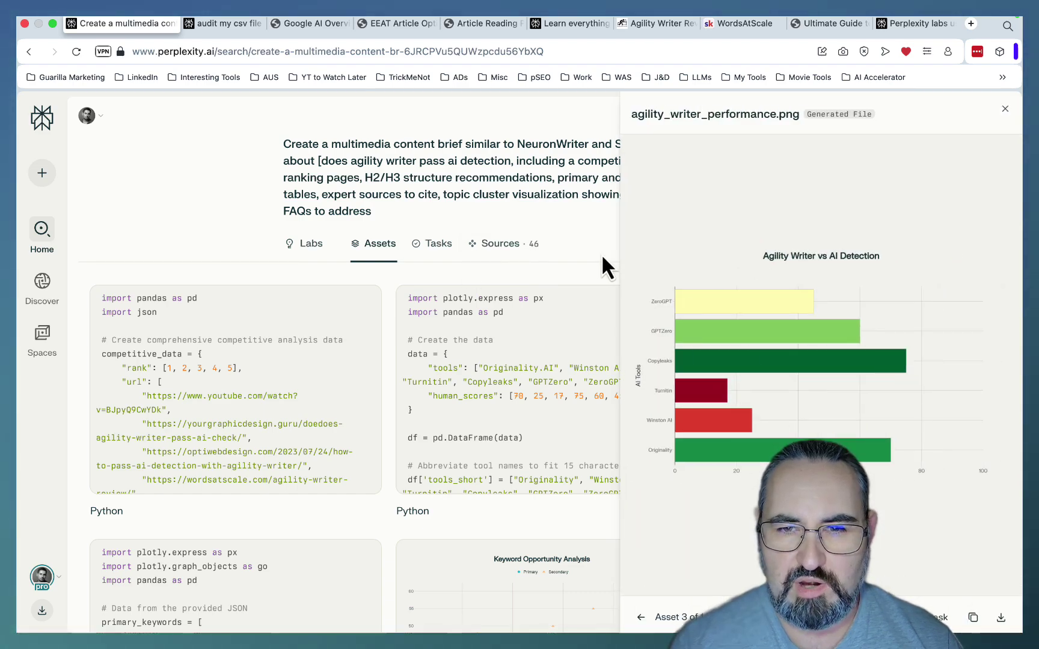
{"action": "key", "text": "Escape"}
{"action": "scroll", "coordinate": [668, 319], "scroll_direction": "down", "scroll_amount": 10}
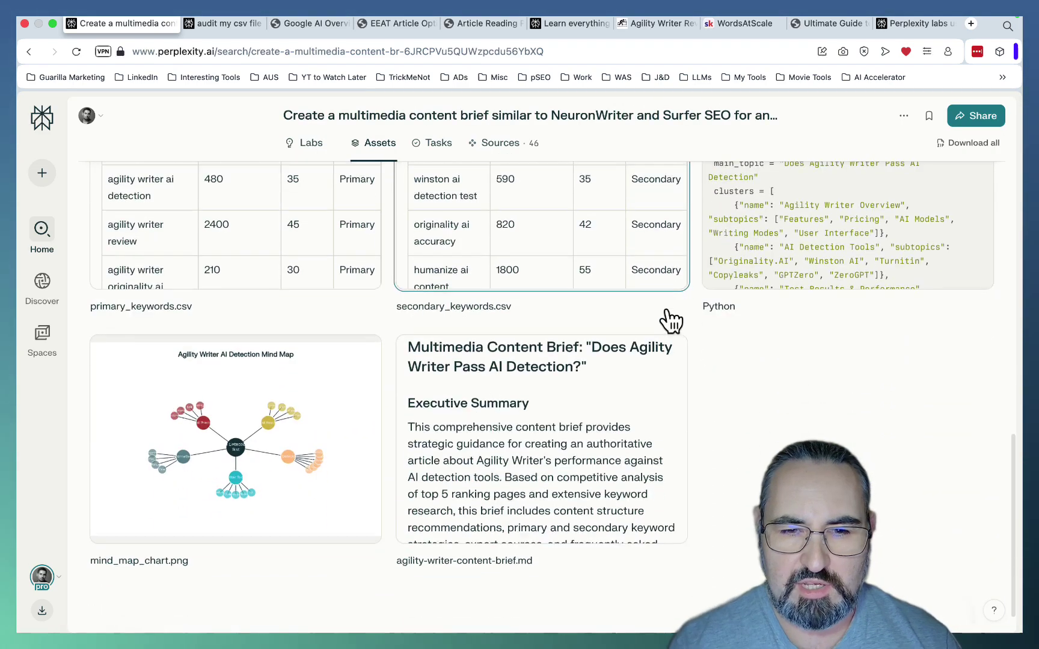
{"action": "scroll", "coordinate": [671, 321], "scroll_direction": "down", "scroll_amount": 1}
{"action": "mouse_move", "coordinate": [622, 364]}
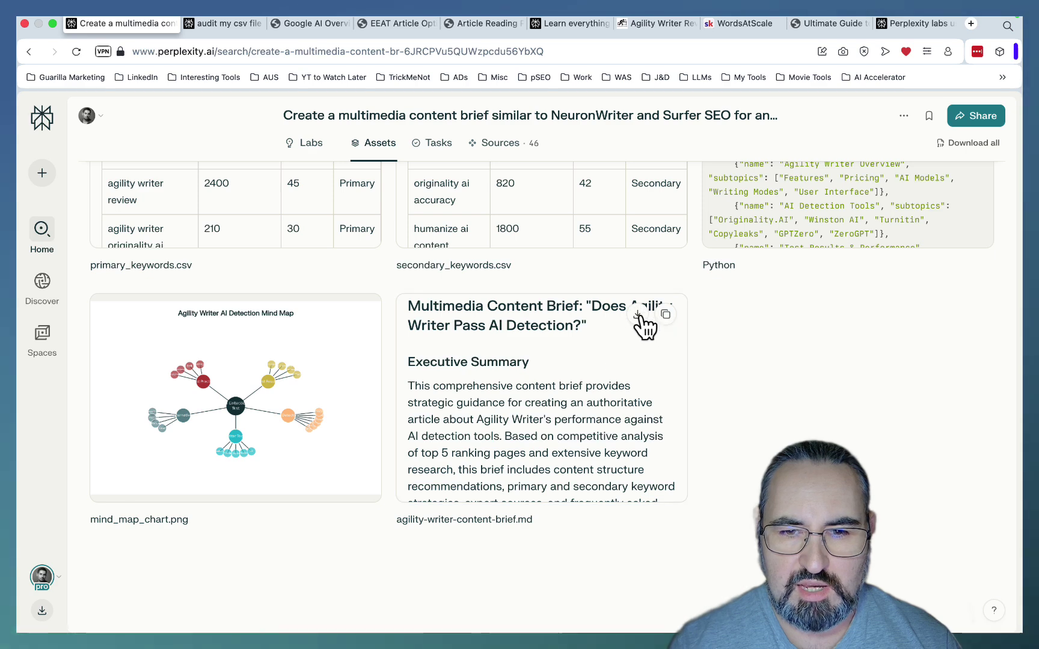
{"action": "left_click", "coordinate": [673, 328]}
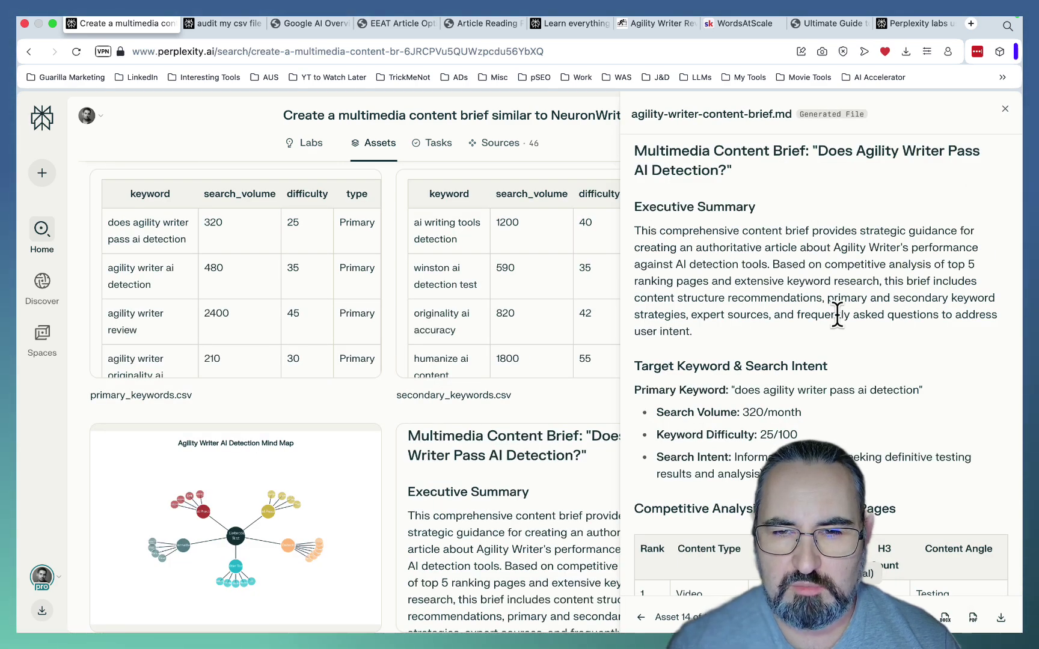
{"action": "scroll", "coordinate": [837, 314], "scroll_direction": "down", "scroll_amount": 3}
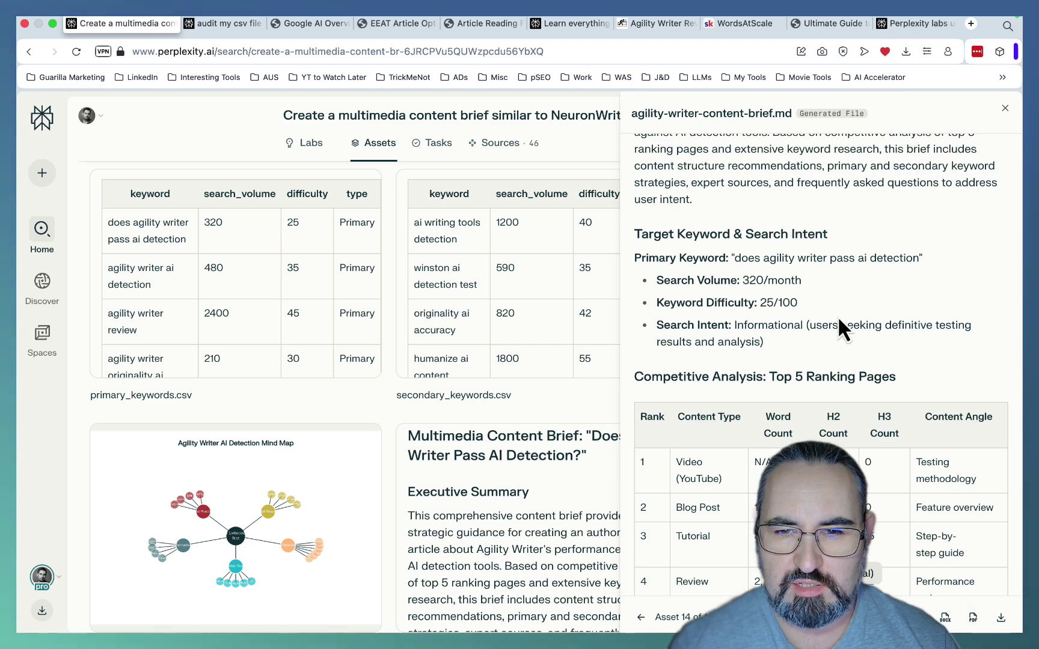
{"action": "scroll", "coordinate": [838, 316], "scroll_direction": "down", "scroll_amount": 3}
{"action": "scroll", "coordinate": [839, 312], "scroll_direction": "down", "scroll_amount": 5}
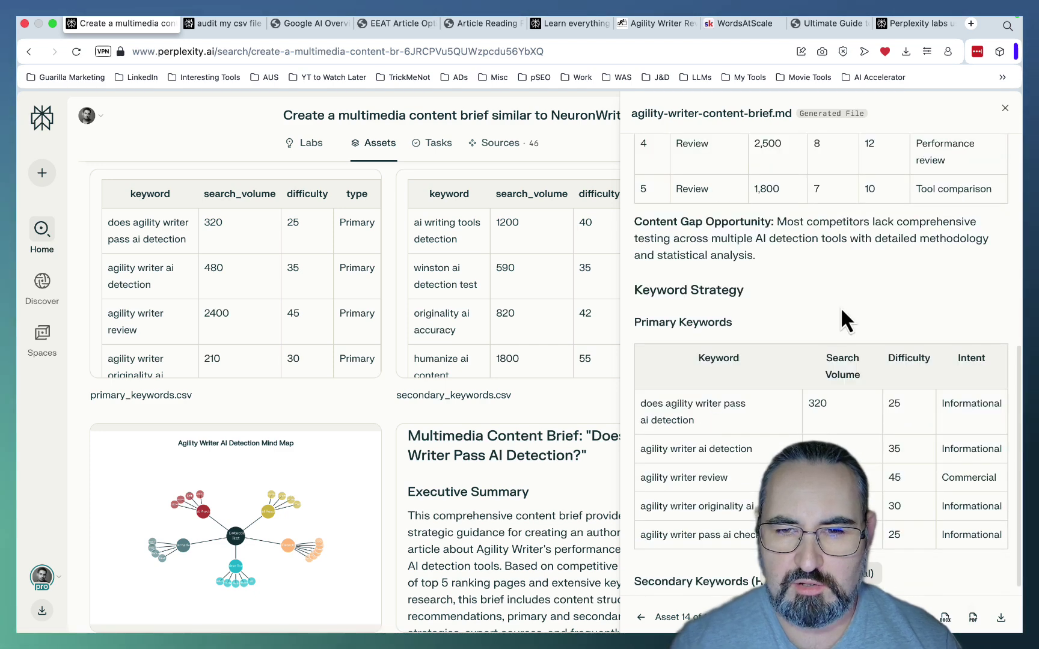
{"action": "scroll", "coordinate": [844, 394], "scroll_direction": "down", "scroll_amount": 2}
{"action": "scroll", "coordinate": [867, 457], "scroll_direction": "down", "scroll_amount": 8}
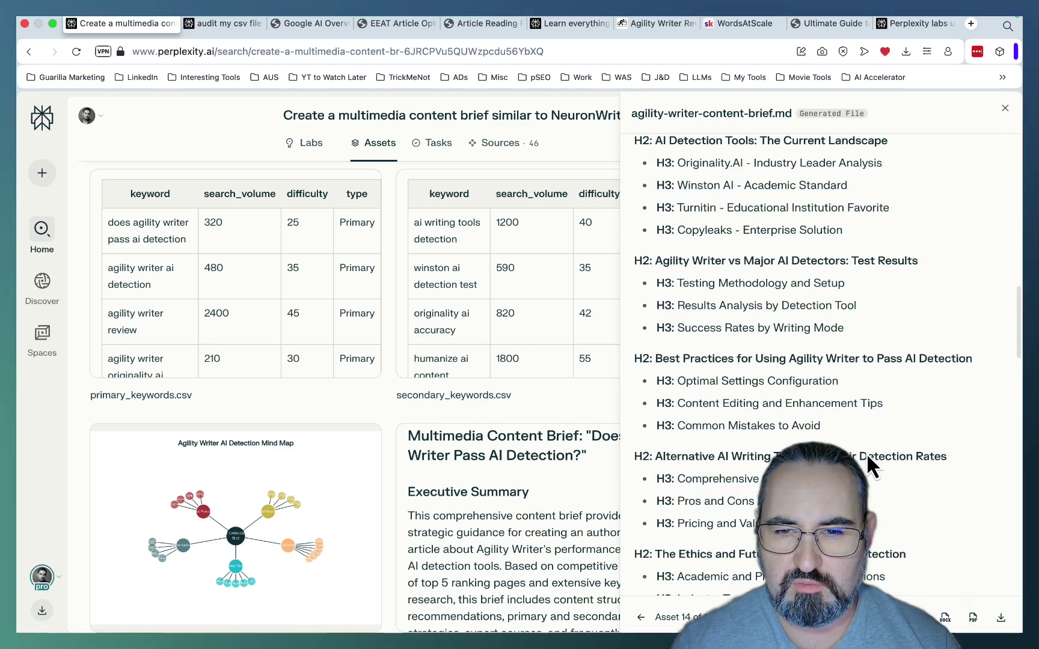
{"action": "scroll", "coordinate": [868, 462], "scroll_direction": "down", "scroll_amount": 6}
{"action": "scroll", "coordinate": [867, 462], "scroll_direction": "down", "scroll_amount": 6}
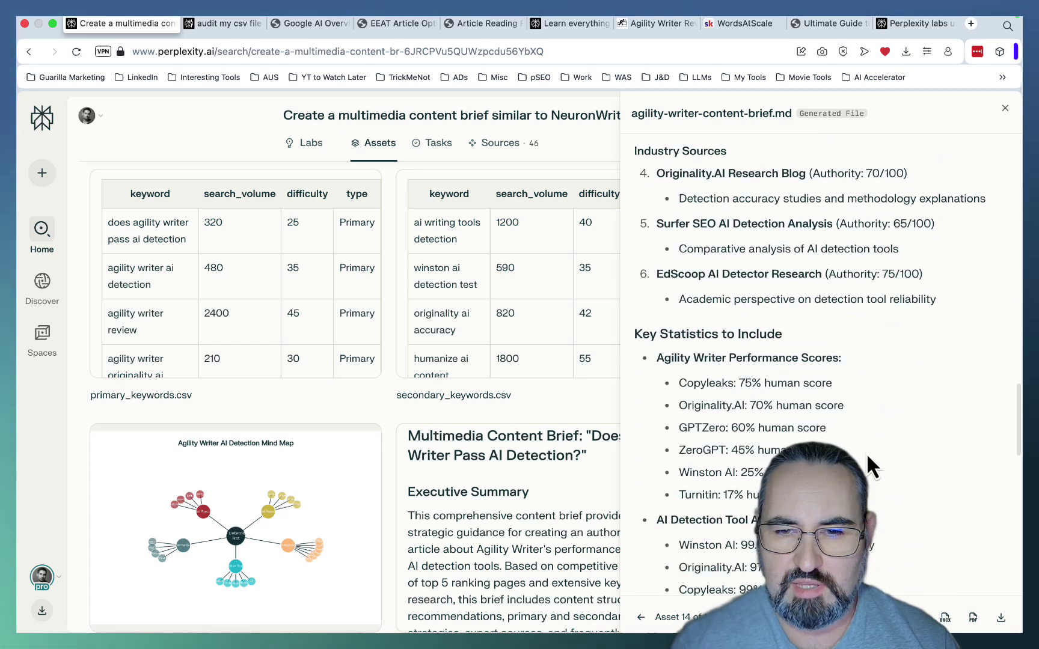
{"action": "scroll", "coordinate": [867, 456], "scroll_direction": "down", "scroll_amount": 15}
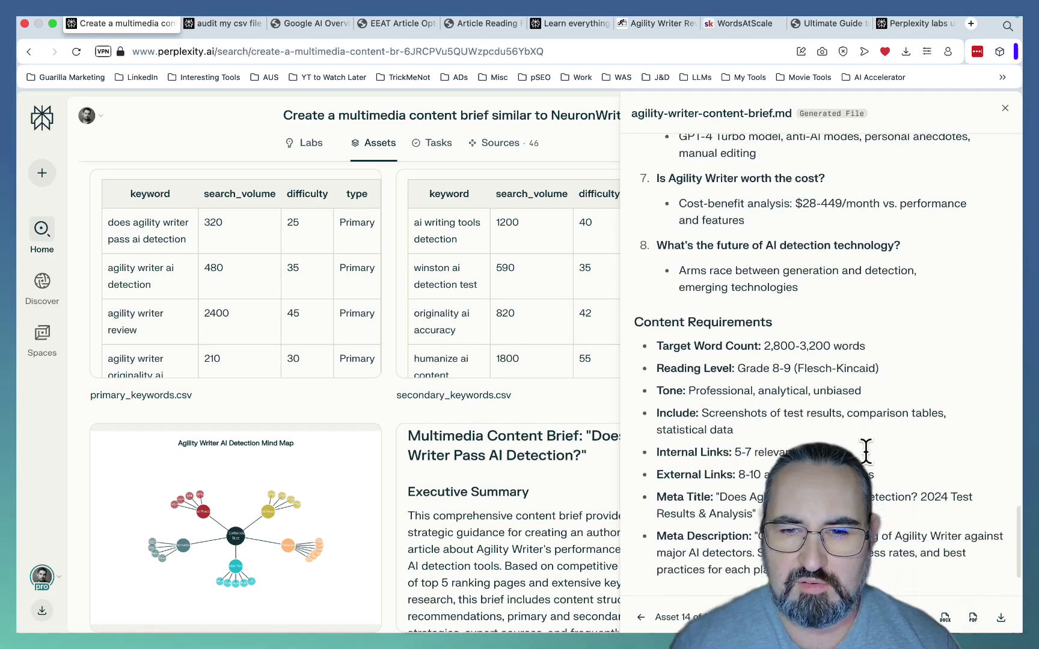
{"action": "scroll", "coordinate": [866, 451], "scroll_direction": "down", "scroll_amount": 1}
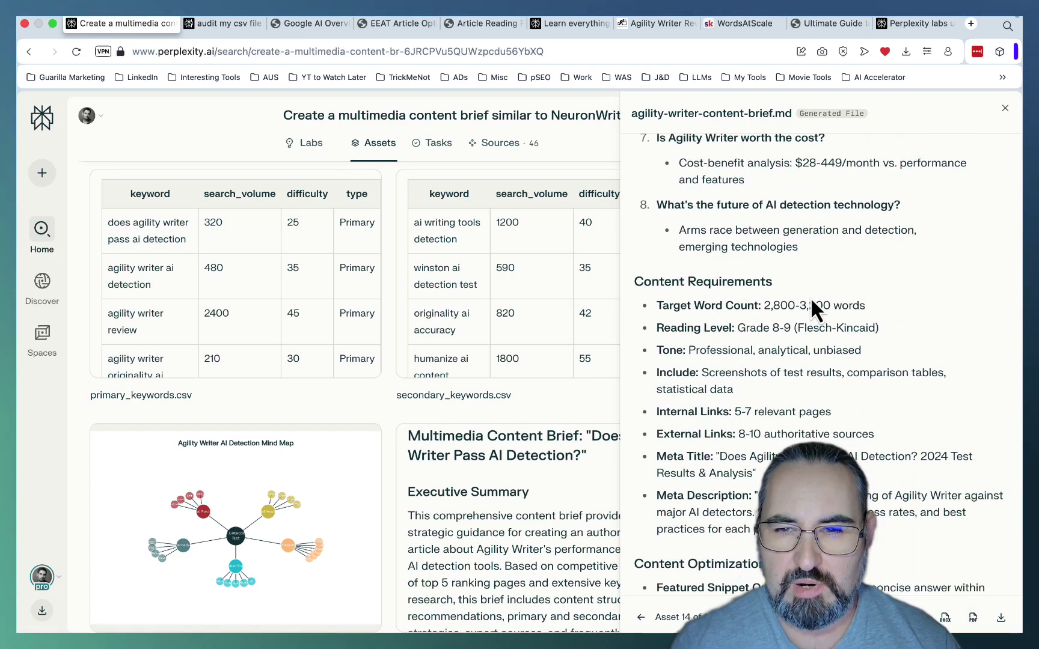
{"action": "left_click_drag", "start_coordinate": [662, 306], "coordinate": [770, 307]}
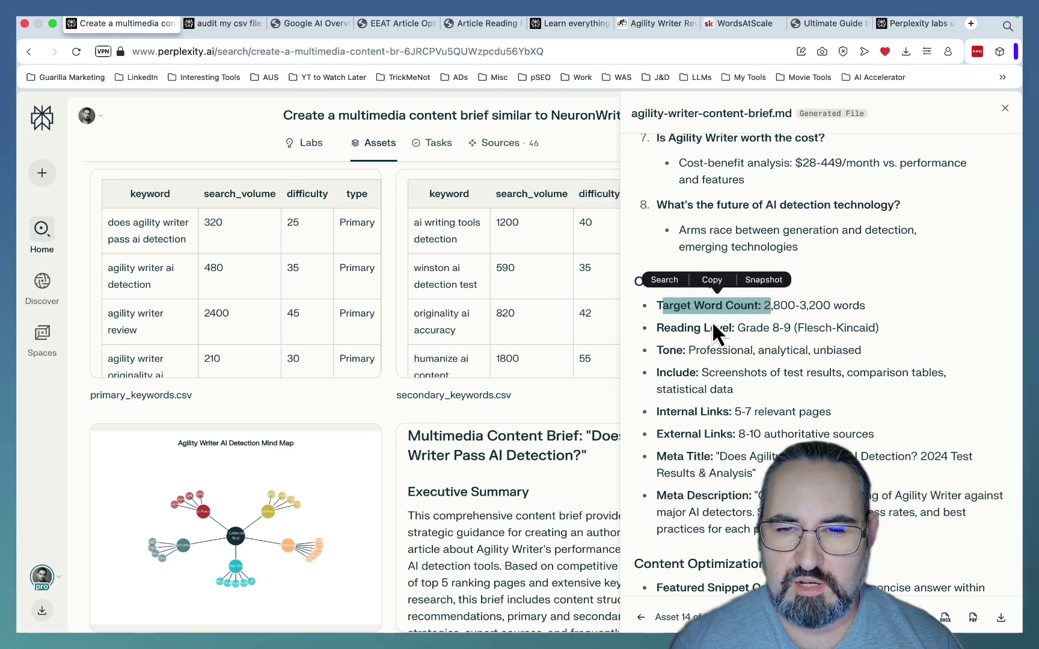
{"action": "left_click_drag", "start_coordinate": [677, 329], "coordinate": [879, 330]}
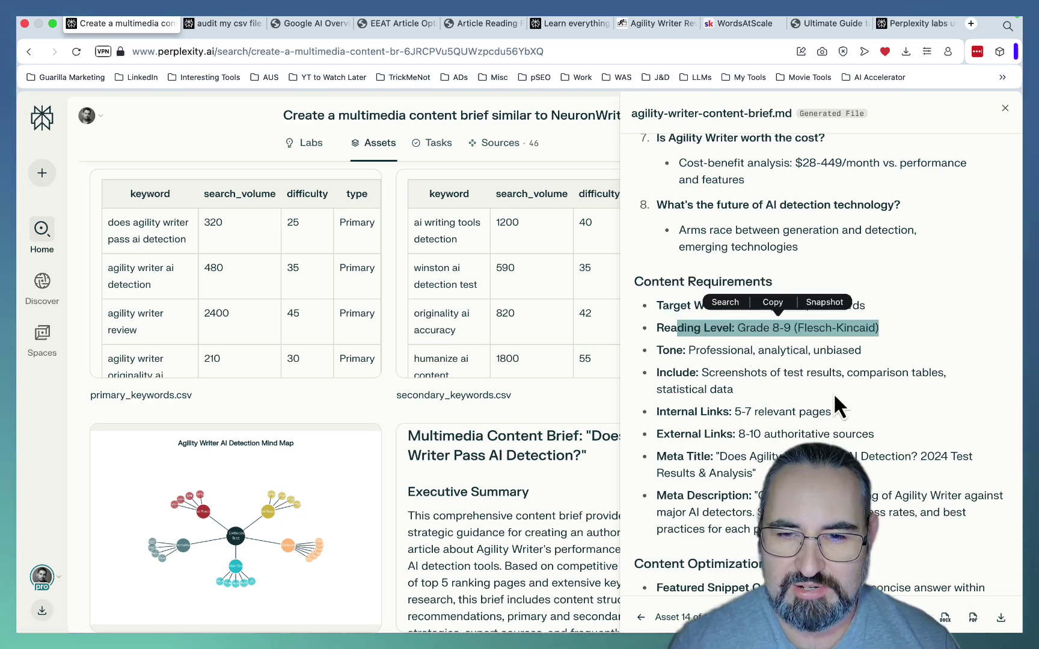
{"action": "scroll", "coordinate": [851, 403], "scroll_direction": "down", "scroll_amount": 2}
{"action": "left_click", "coordinate": [721, 376]}
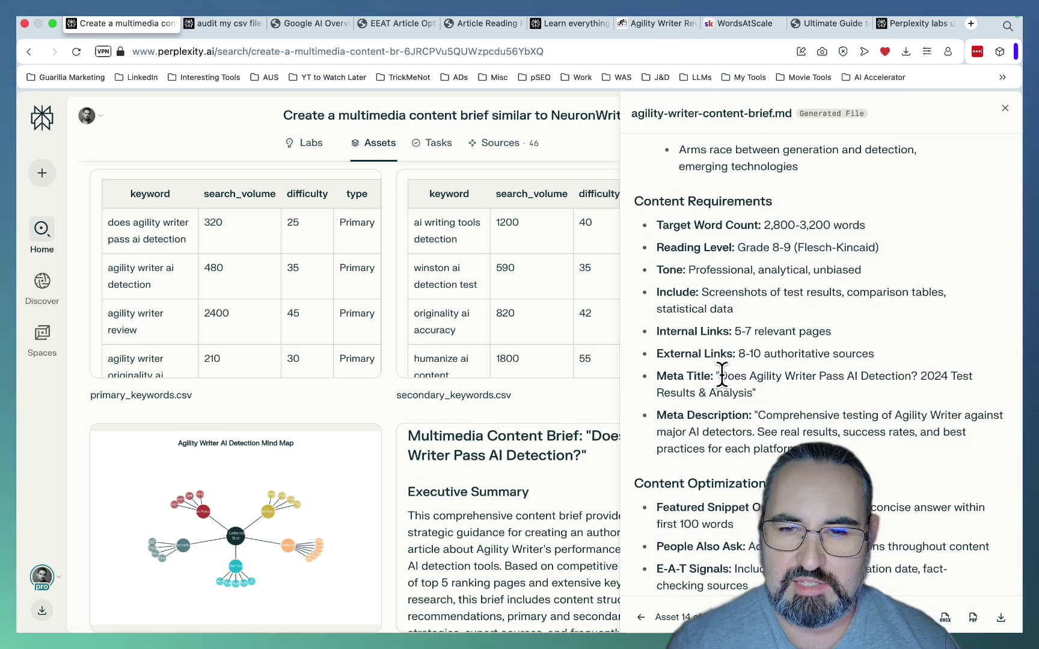
{"action": "scroll", "coordinate": [818, 336], "scroll_direction": "down", "scroll_amount": 6}
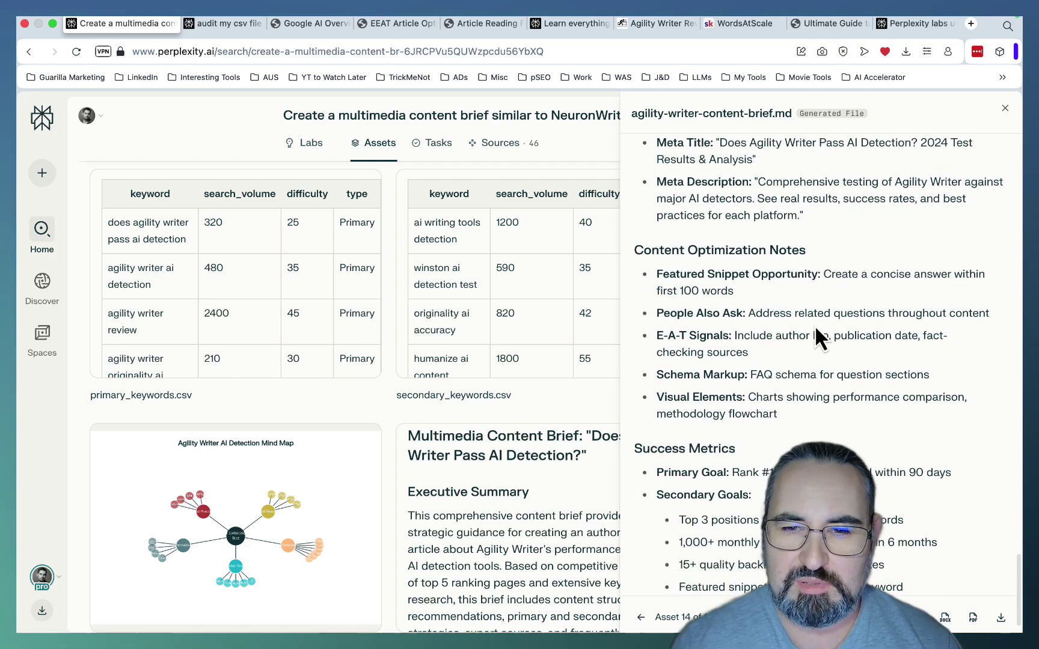
{"action": "scroll", "coordinate": [815, 327], "scroll_direction": "down", "scroll_amount": 2}
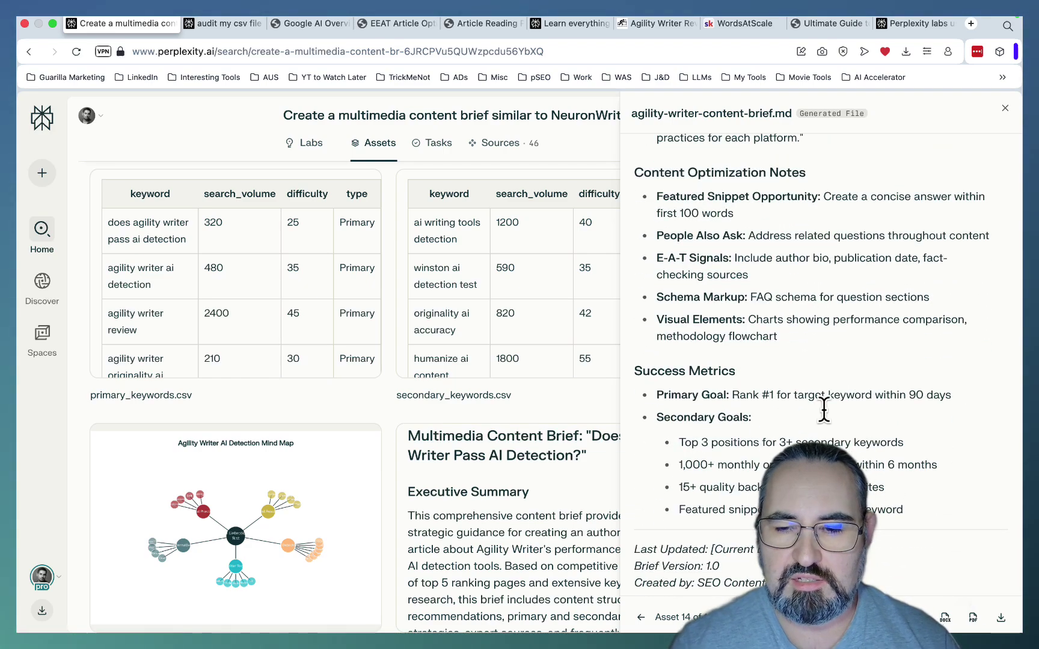
{"action": "scroll", "coordinate": [824, 410], "scroll_direction": "up", "scroll_amount": 12}
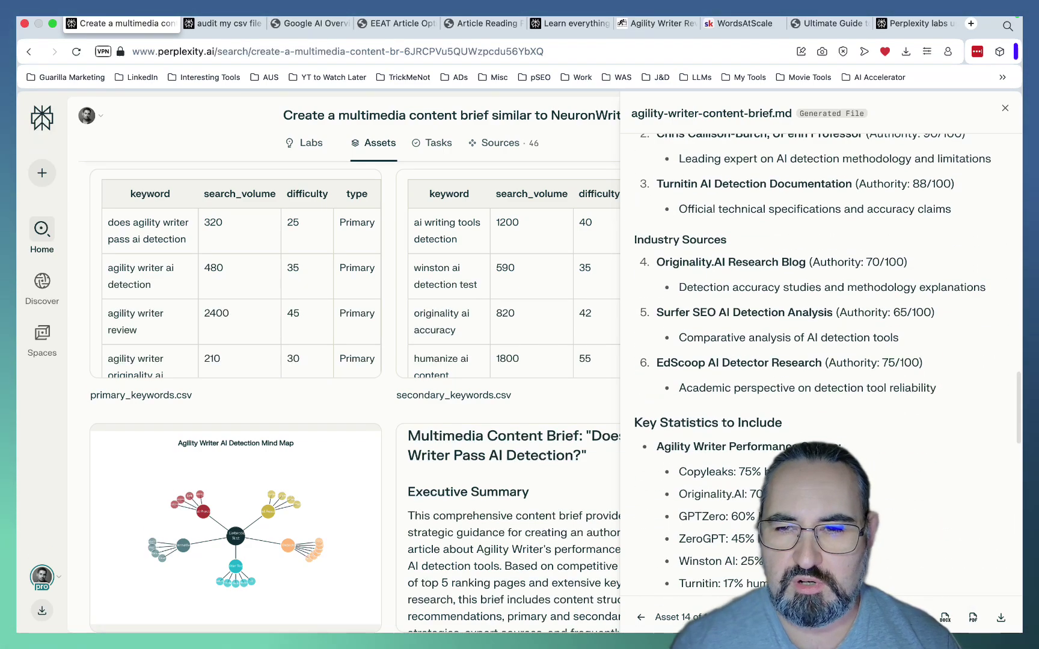
{"action": "scroll", "coordinate": [818, 361], "scroll_direction": "up", "scroll_amount": 15}
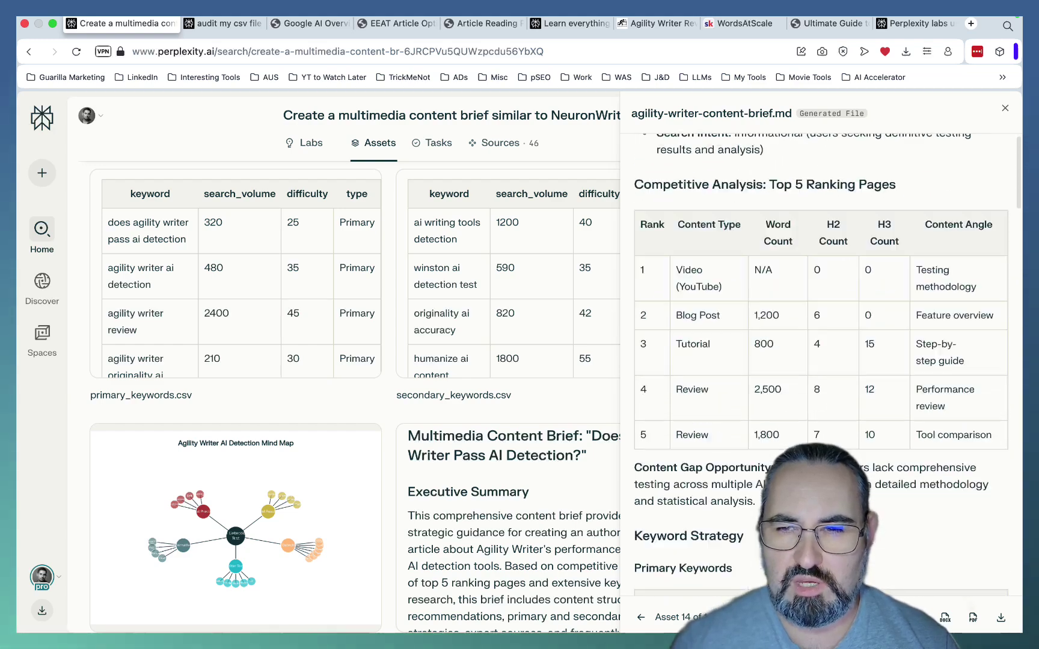
{"action": "scroll", "coordinate": [821, 361], "scroll_direction": "down", "scroll_amount": 12}
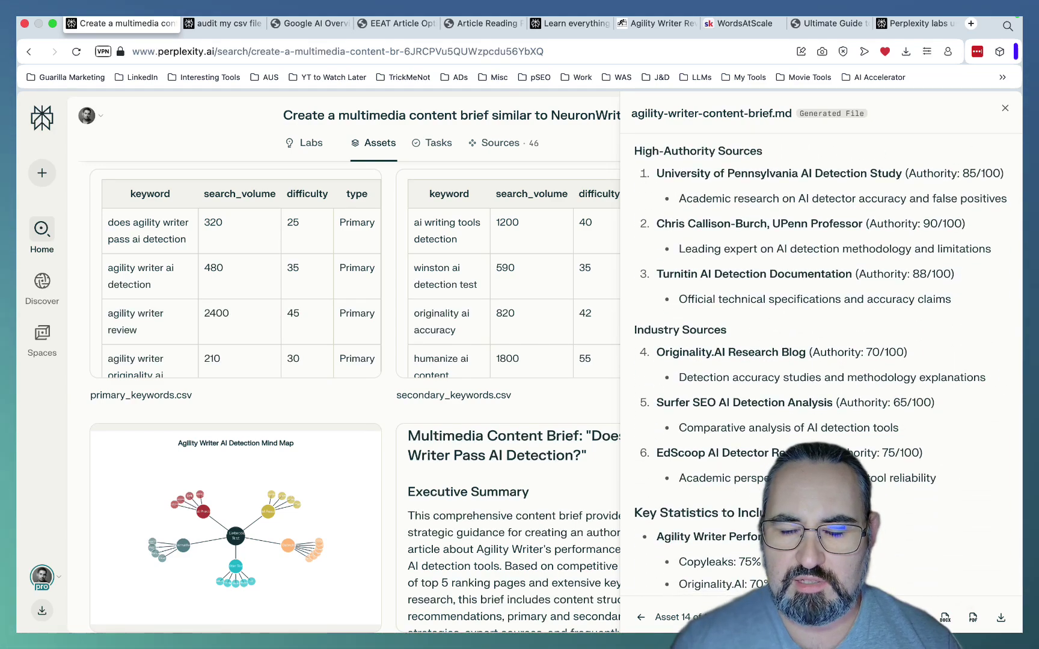
Step: Close the file panel, return to the Labs answer, and close the content brief thread
{"action": "left_click", "coordinate": [1005, 108]}
{"action": "left_click", "coordinate": [311, 143]}
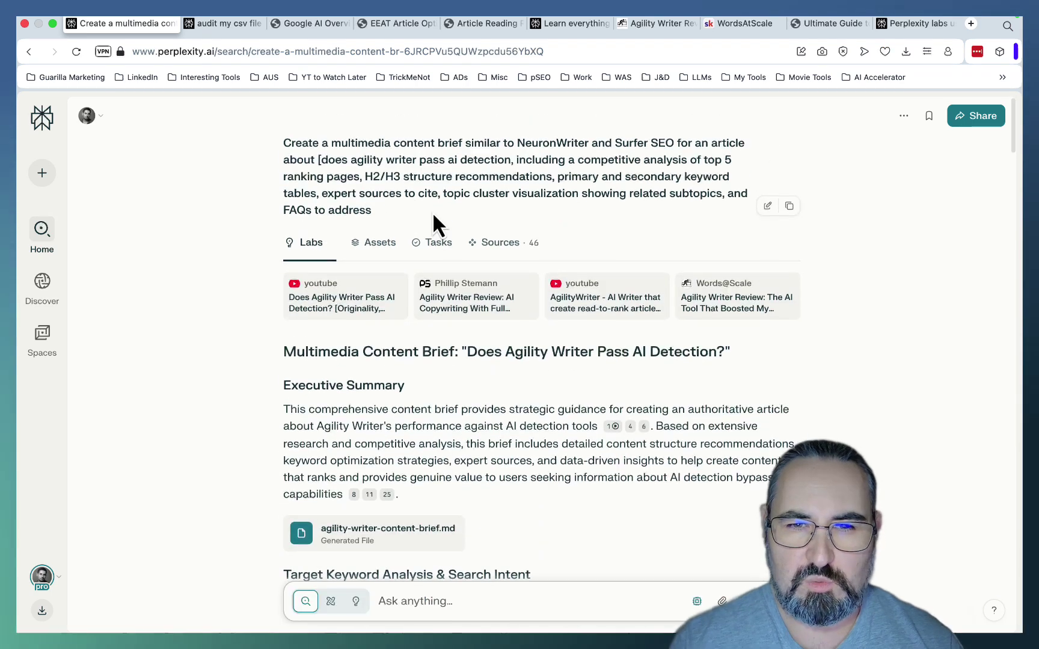
{"action": "left_click", "coordinate": [172, 23]}
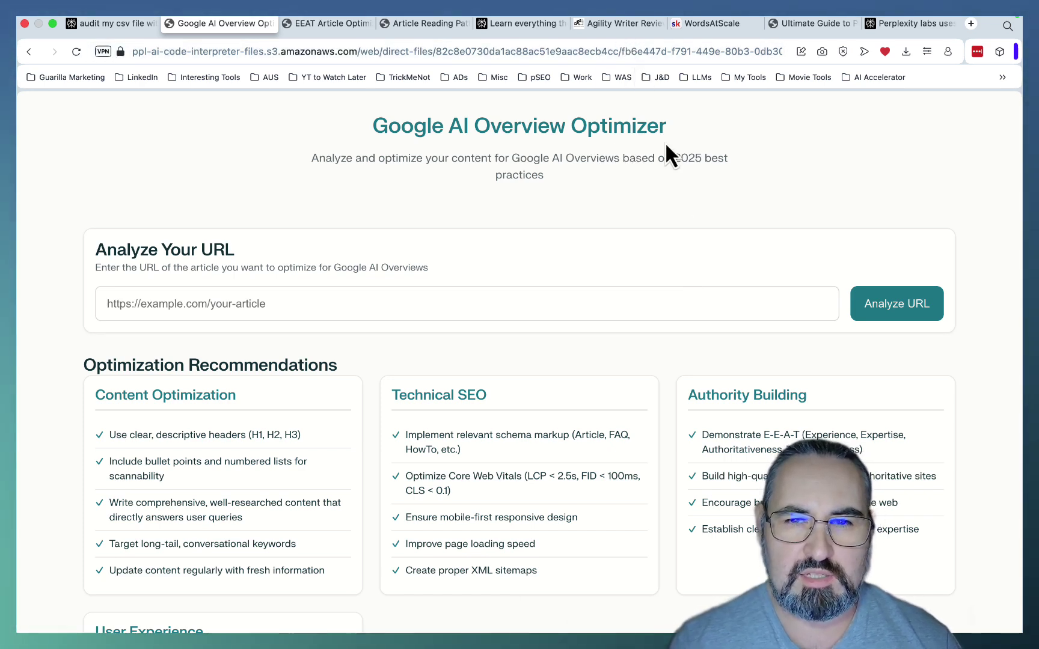
Step: Switch to the Agility Writer Review article and scroll through its opening sections
{"action": "left_click", "coordinate": [619, 24]}
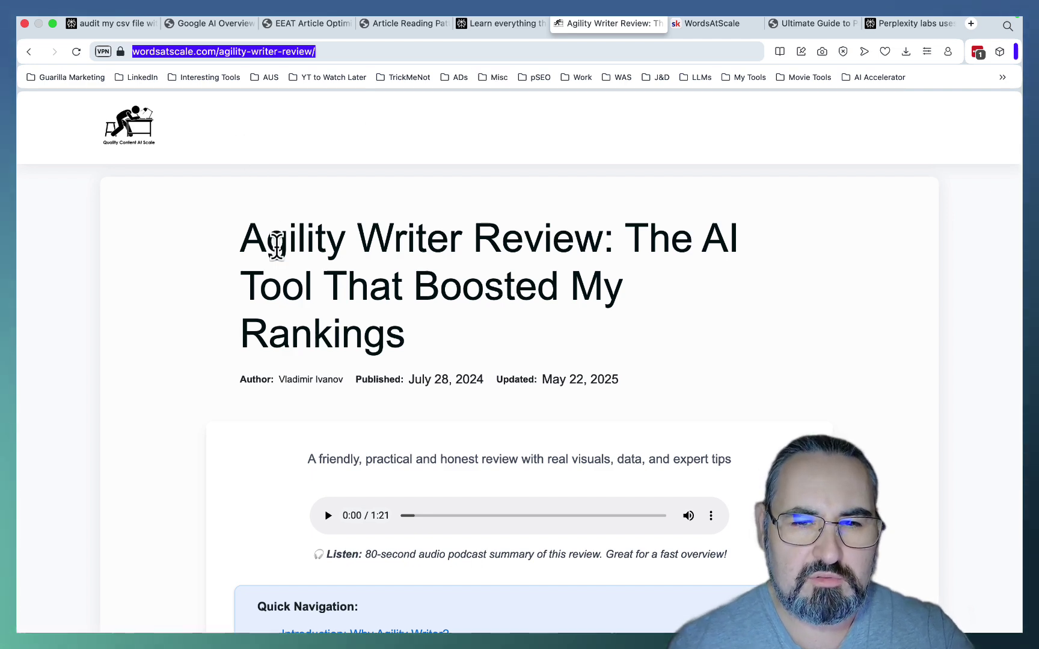
{"action": "scroll", "coordinate": [275, 242], "scroll_direction": "down", "scroll_amount": 1}
{"action": "scroll", "coordinate": [276, 245], "scroll_direction": "up", "scroll_amount": 2}
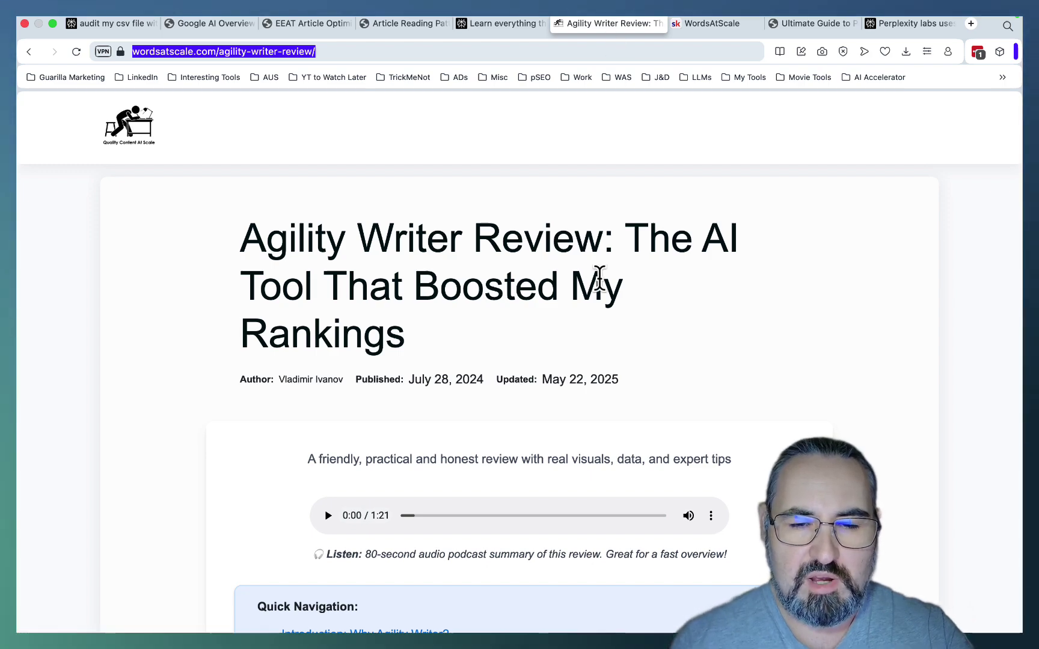
{"action": "scroll", "coordinate": [556, 316], "scroll_direction": "down", "scroll_amount": 3}
{"action": "left_click", "coordinate": [335, 411]}
{"action": "scroll", "coordinate": [539, 401], "scroll_direction": "down", "scroll_amount": 20}
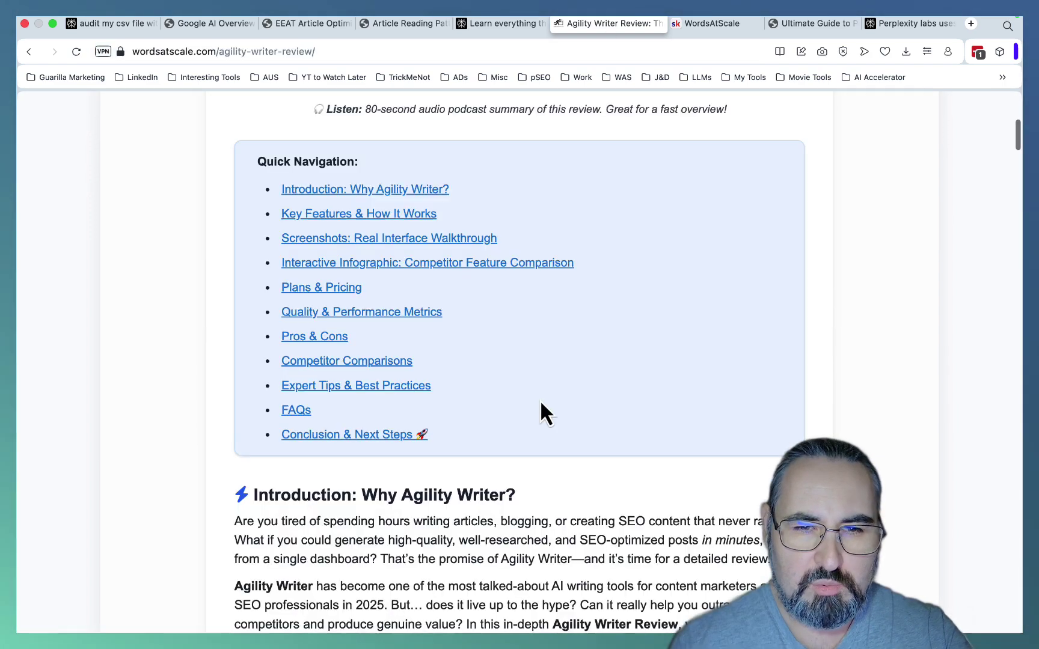
{"action": "scroll", "coordinate": [543, 405], "scroll_direction": "down", "scroll_amount": 2}
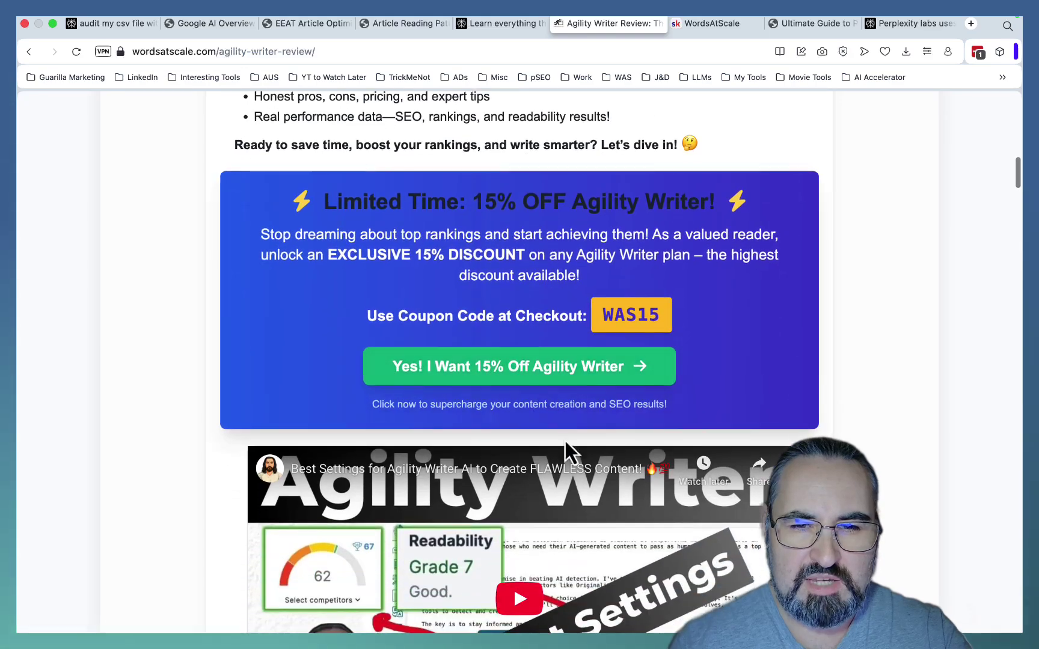
{"action": "scroll", "coordinate": [557, 367], "scroll_direction": "down", "scroll_amount": 5}
{"action": "scroll", "coordinate": [538, 452], "scroll_direction": "down", "scroll_amount": 20}
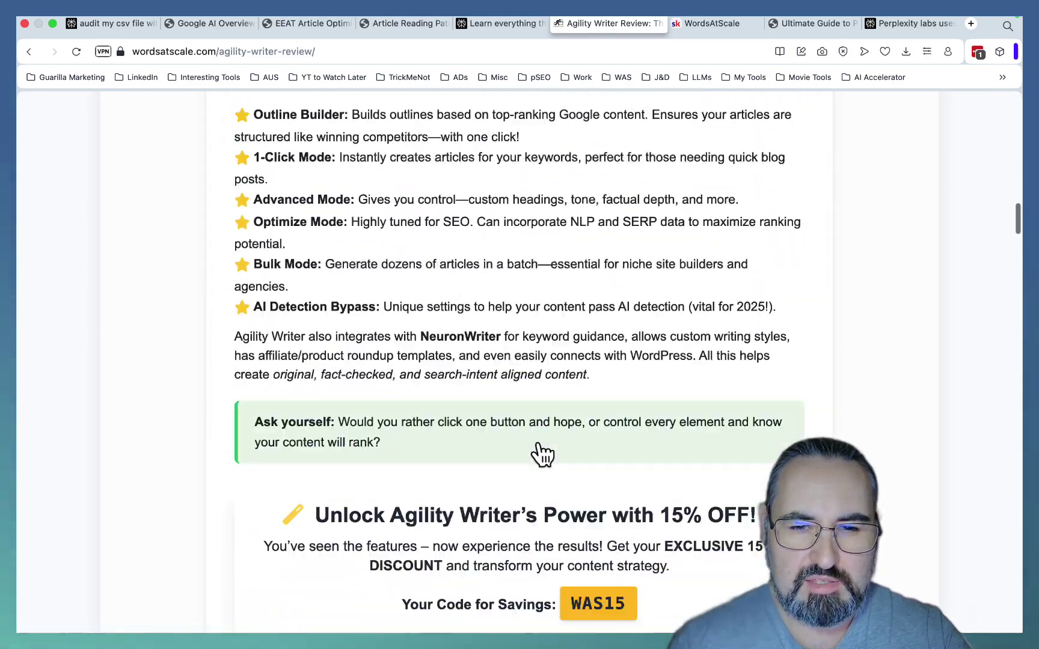
{"action": "scroll", "coordinate": [540, 454], "scroll_direction": "down", "scroll_amount": 20}
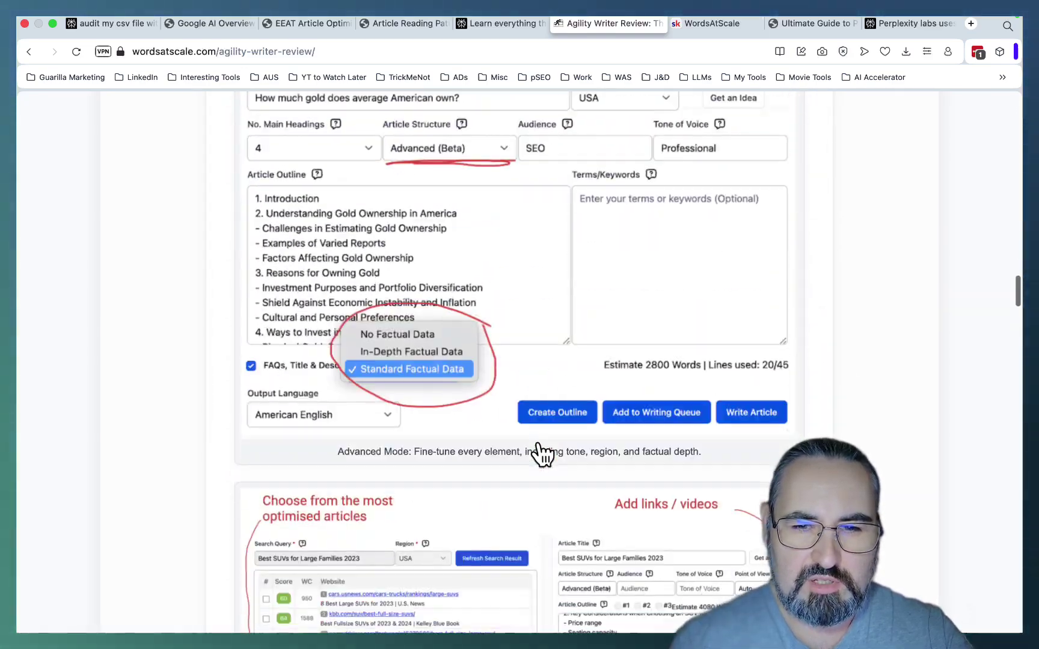
Step: Continue down to the final call to action and author box, then scroll back up
{"action": "scroll", "coordinate": [541, 454], "scroll_direction": "up", "scroll_amount": 20}
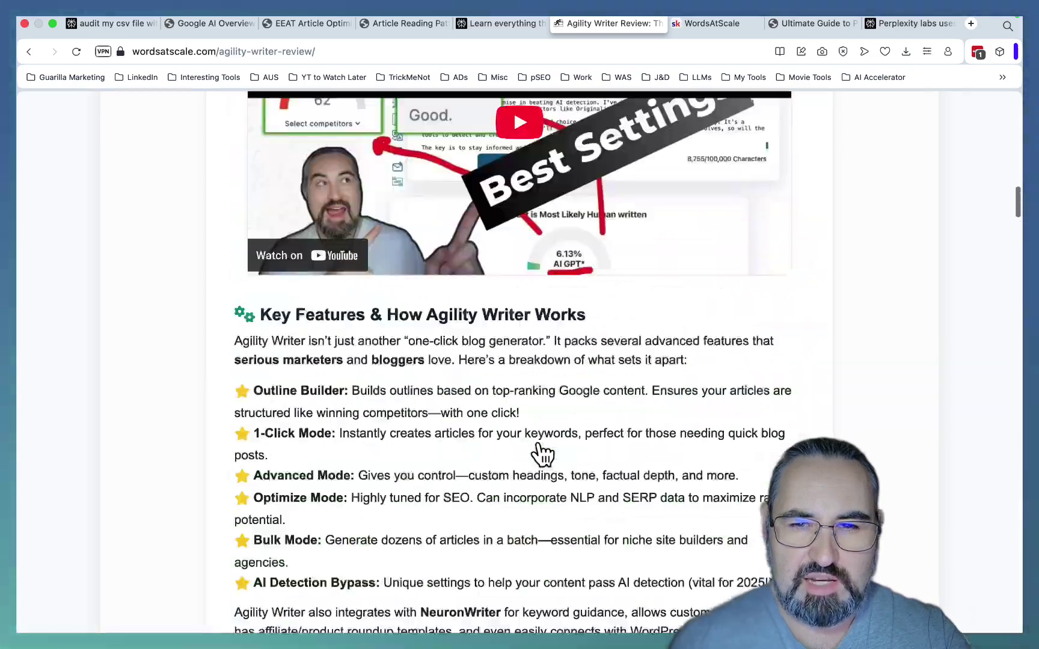
{"action": "scroll", "coordinate": [529, 475], "scroll_direction": "down", "scroll_amount": 1}
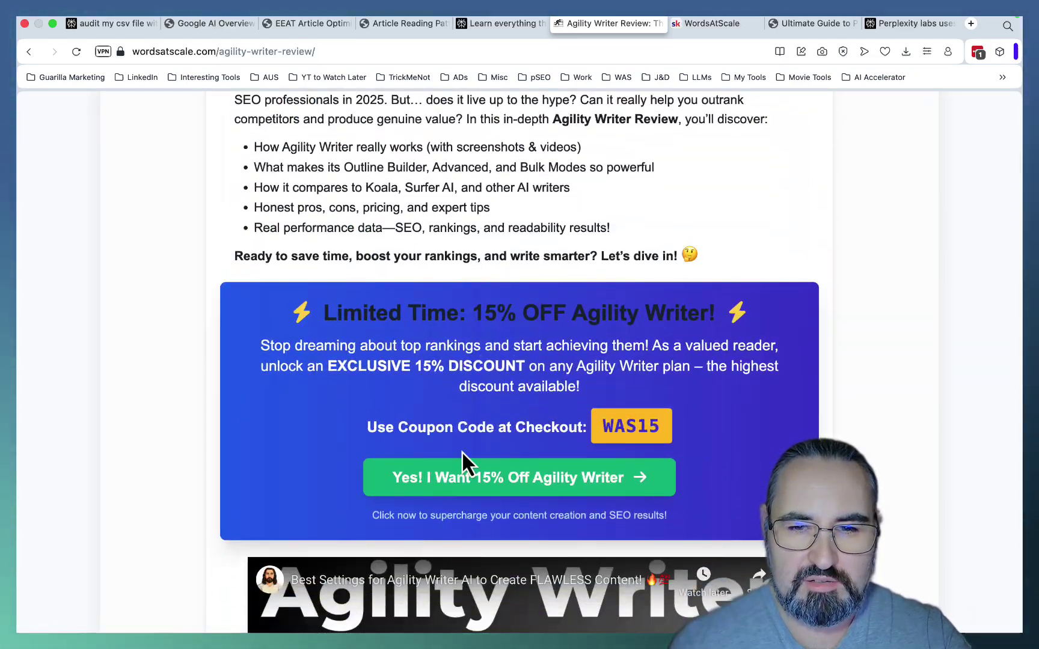
{"action": "scroll", "coordinate": [462, 451], "scroll_direction": "down", "scroll_amount": 15}
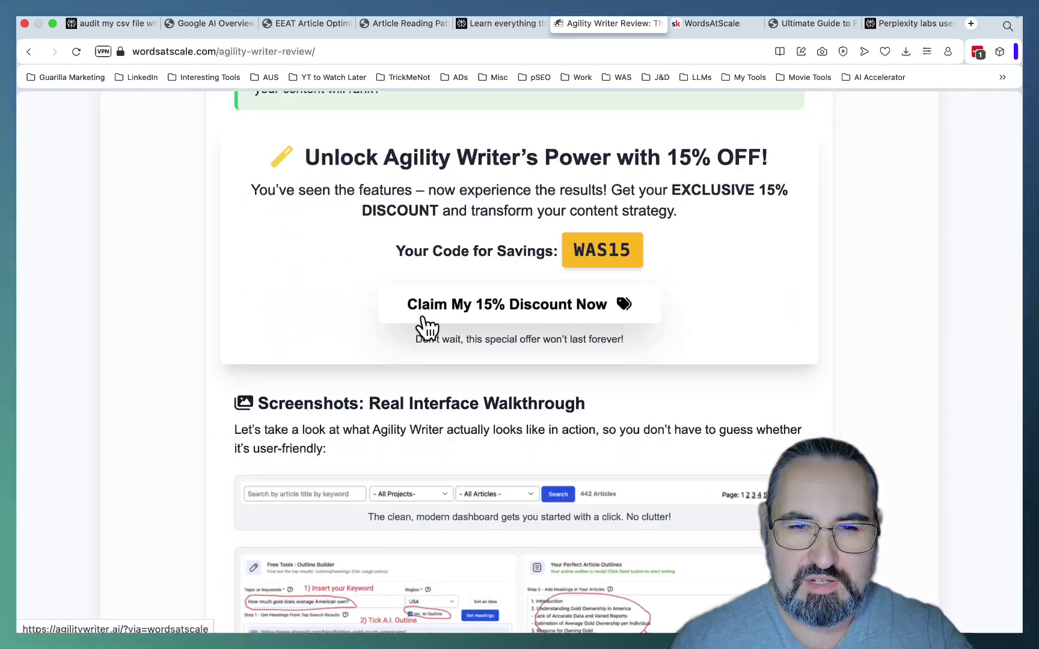
{"action": "scroll", "coordinate": [427, 328], "scroll_direction": "down", "scroll_amount": 20}
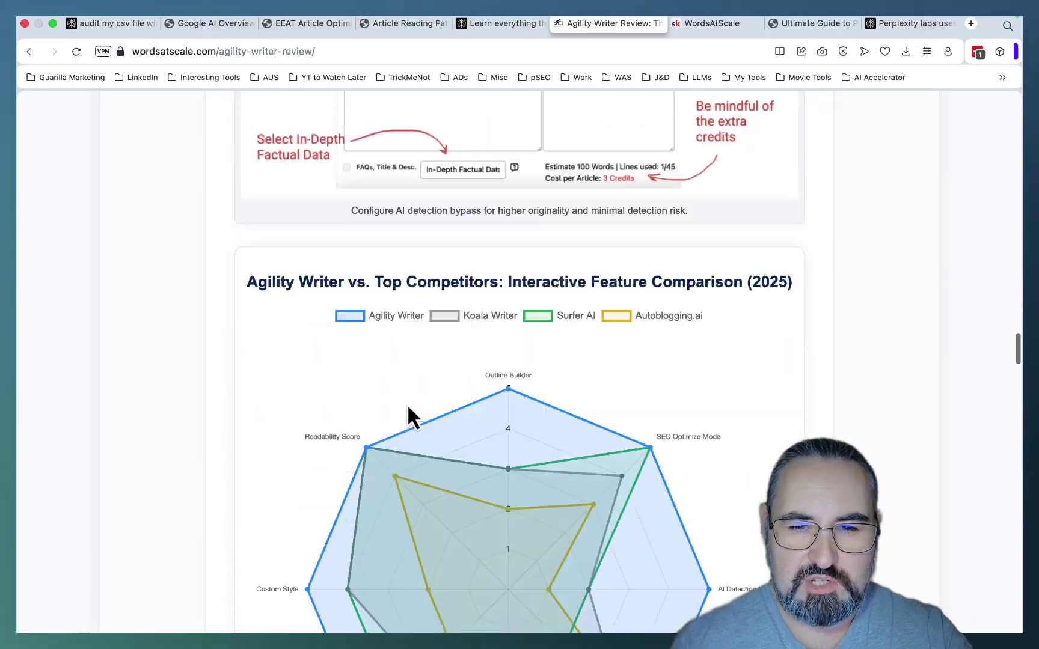
{"action": "scroll", "coordinate": [406, 404], "scroll_direction": "down", "scroll_amount": 20}
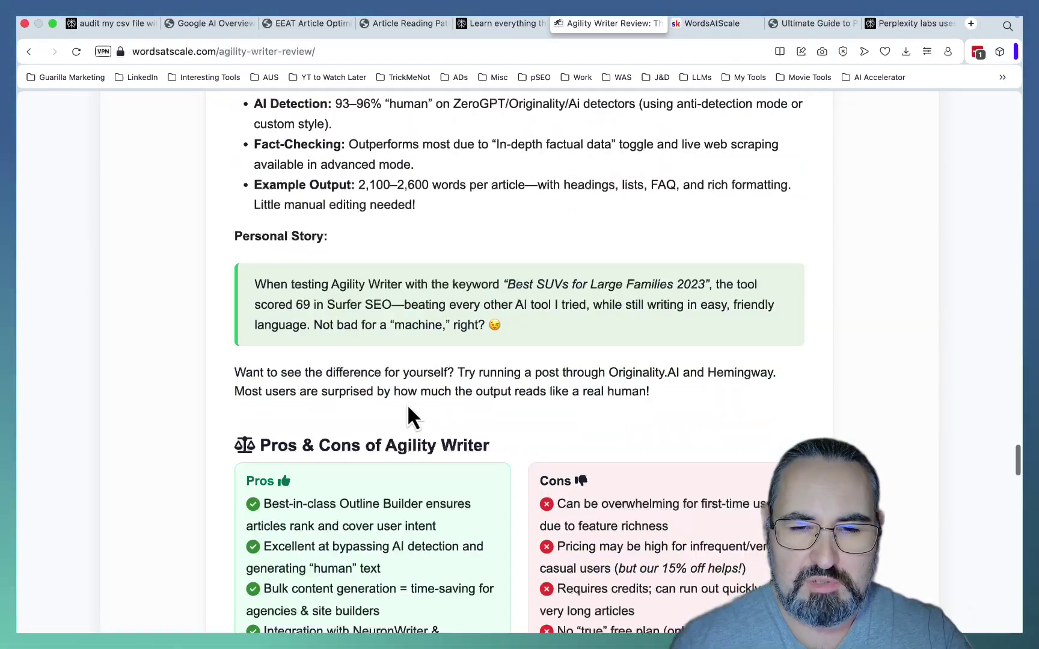
{"action": "scroll", "coordinate": [408, 409], "scroll_direction": "down", "scroll_amount": 6}
{"action": "scroll", "coordinate": [418, 390], "scroll_direction": "down", "scroll_amount": 12}
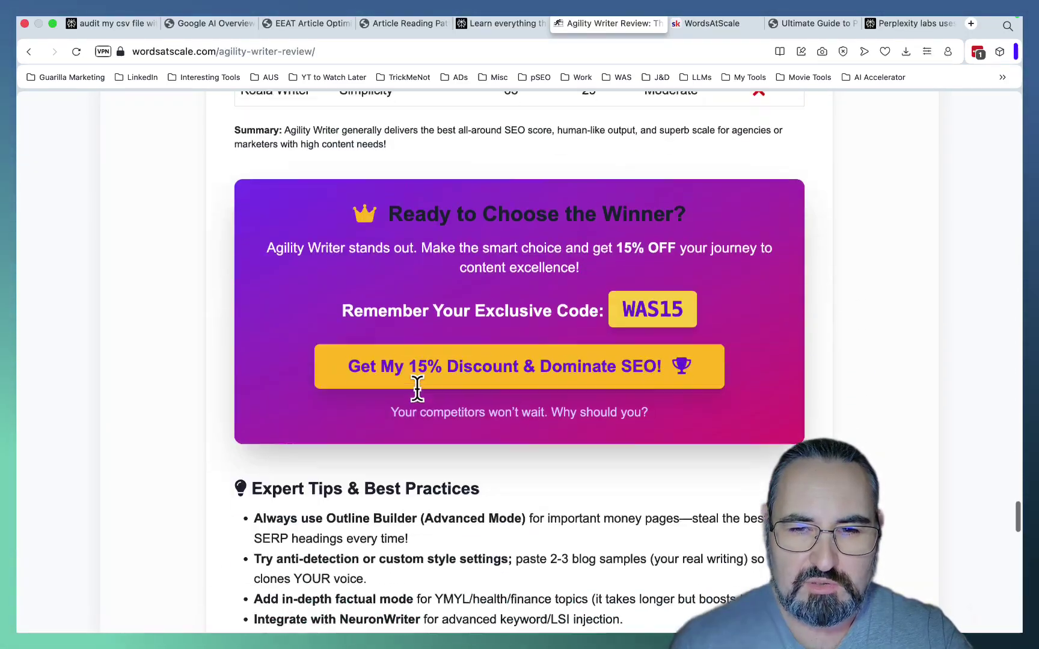
{"action": "scroll", "coordinate": [417, 389], "scroll_direction": "down", "scroll_amount": 15}
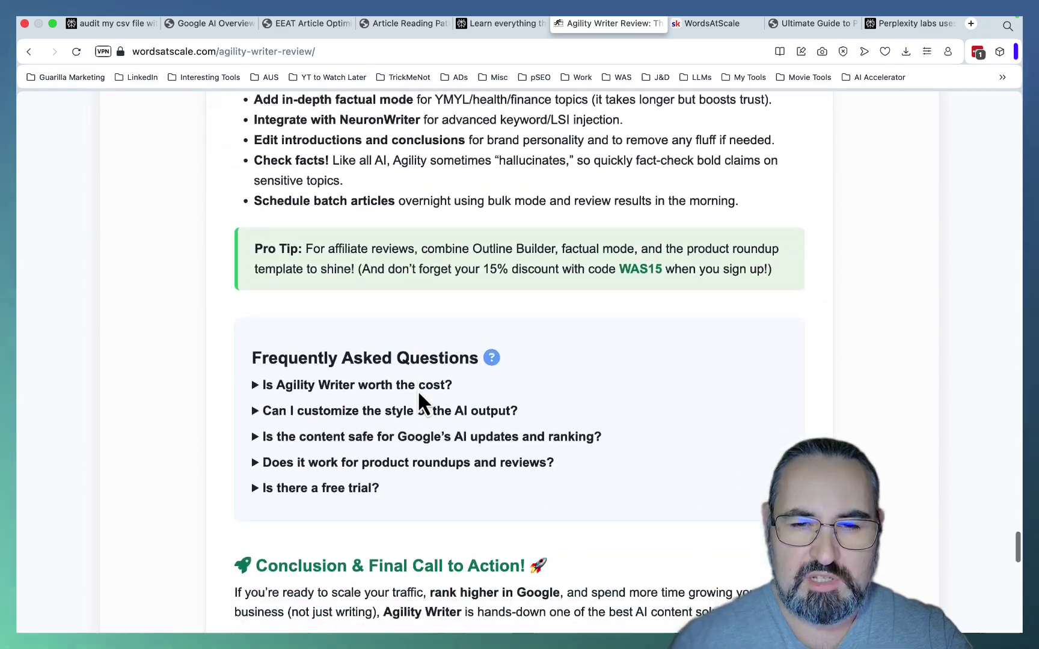
{"action": "scroll", "coordinate": [417, 390], "scroll_direction": "down", "scroll_amount": 5}
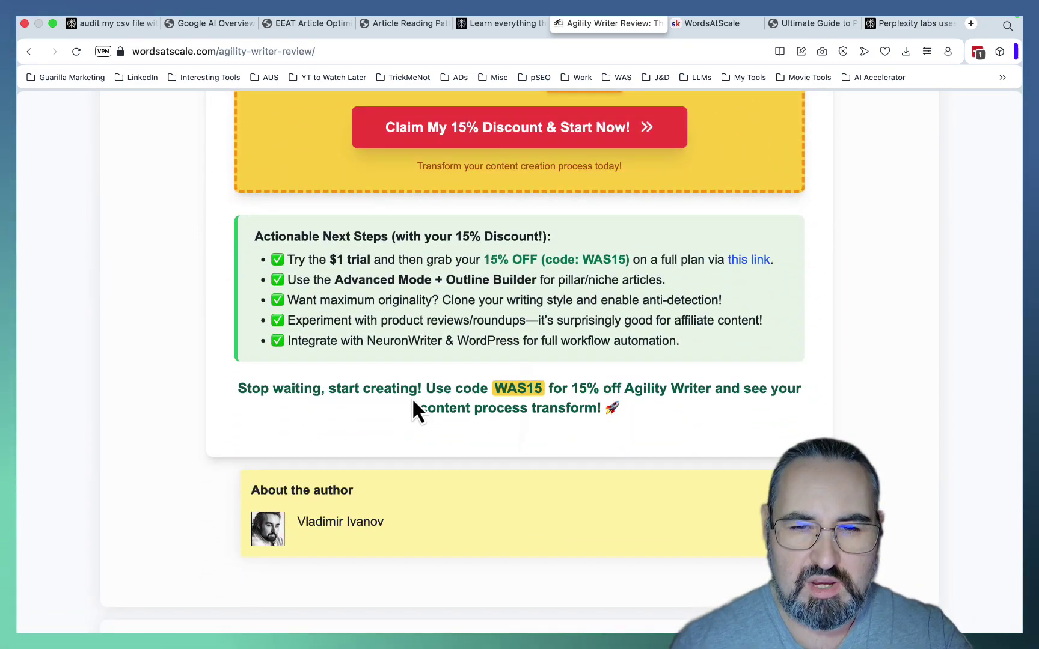
{"action": "scroll", "coordinate": [413, 401], "scroll_direction": "up", "scroll_amount": 1}
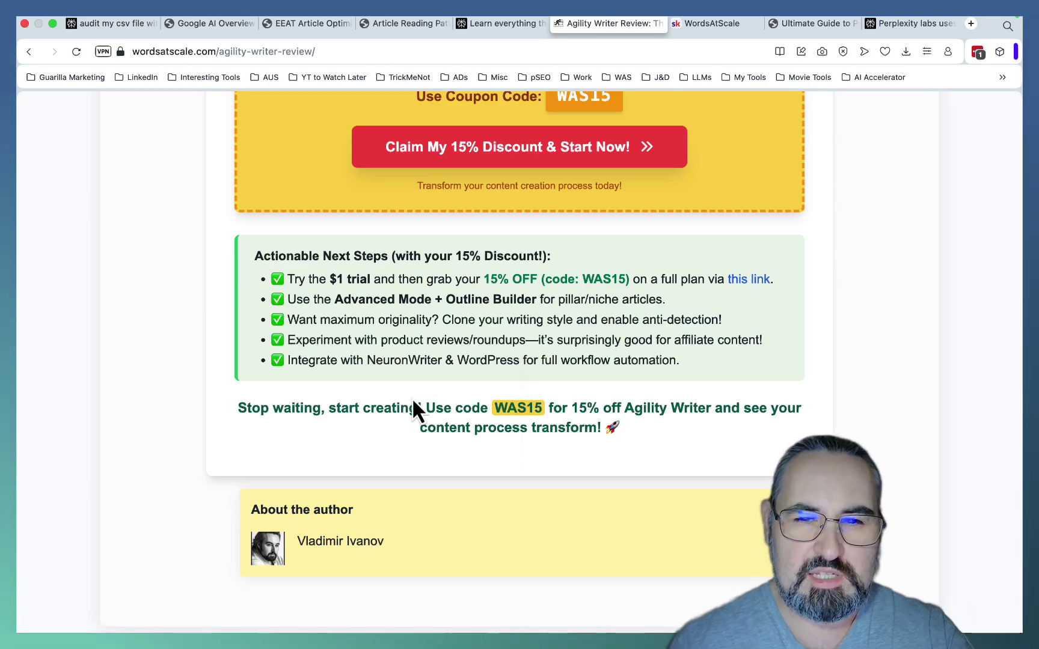
{"action": "scroll", "coordinate": [413, 402], "scroll_direction": "up", "scroll_amount": 20}
Step: Paste the Agility Writer review URL into the AI Overview Optimizer and analyze it
{"action": "left_click", "coordinate": [374, 48]}
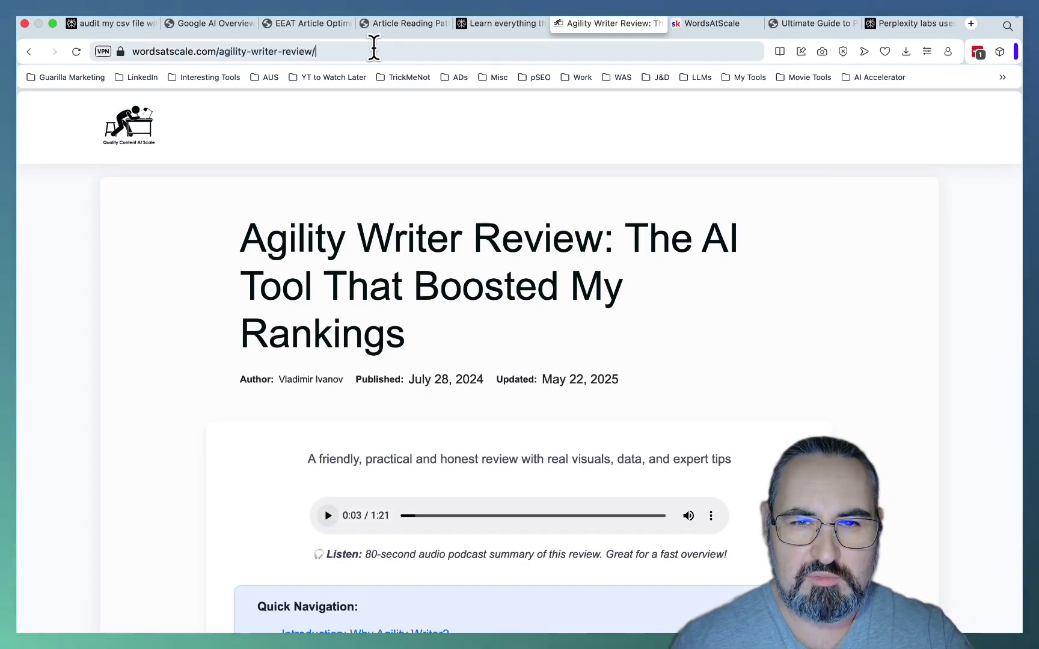
{"action": "left_click", "coordinate": [198, 25]}
{"action": "left_click", "coordinate": [273, 301]}
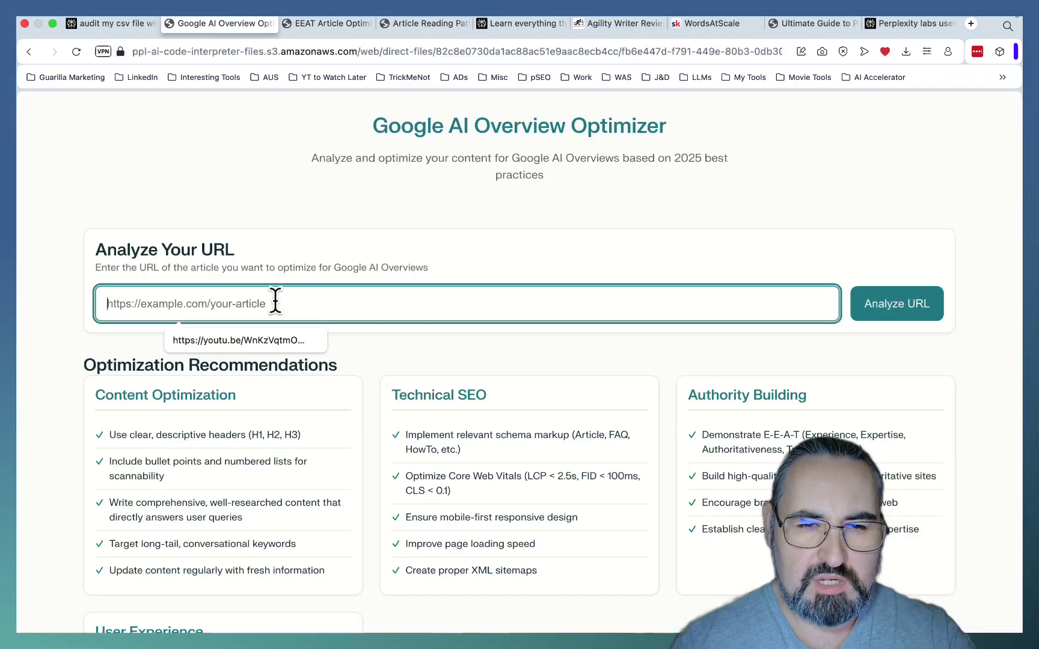
{"action": "type", "text": "https://wordsatscale.com/agility-writer-review/"}
{"action": "left_click", "coordinate": [885, 309]}
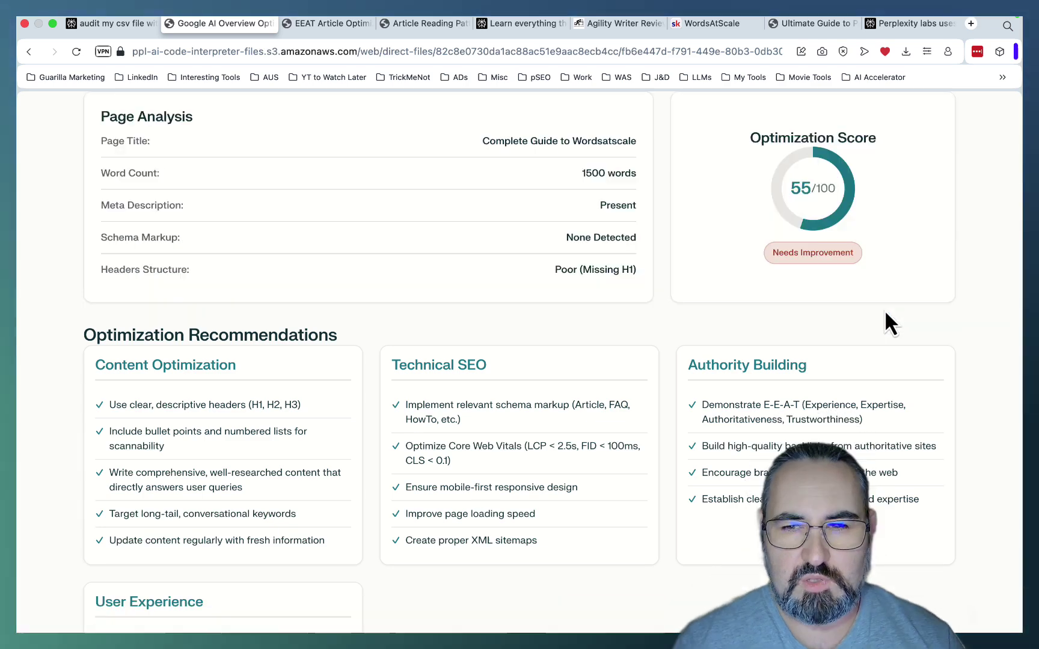
Step: Review the 55/100 results, highlighting Schema Markup and Headers Structure, then go to the EEAT optimizer
{"action": "scroll", "coordinate": [884, 319], "scroll_direction": "up", "scroll_amount": 3}
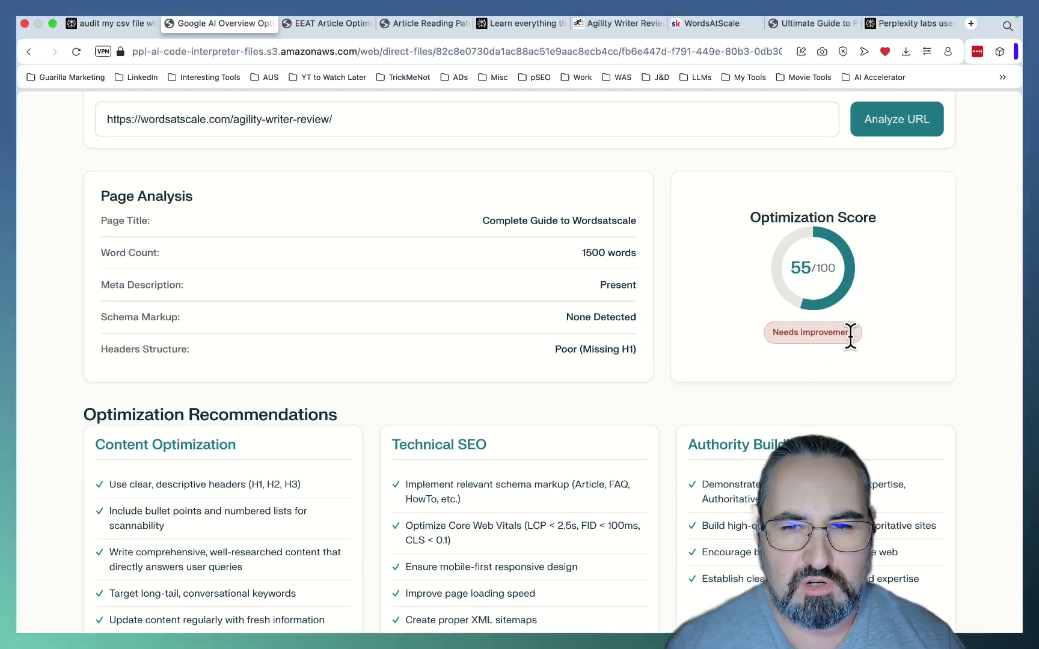
{"action": "left_click_drag", "start_coordinate": [195, 321], "coordinate": [100, 318]}
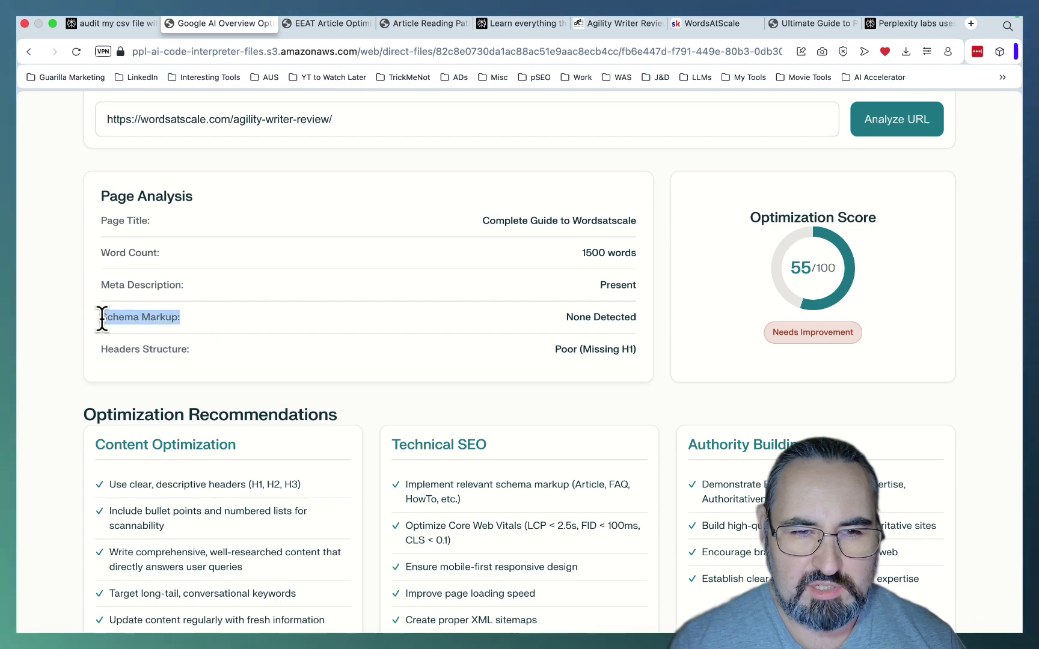
{"action": "left_click_drag", "start_coordinate": [204, 357], "coordinate": [88, 357]}
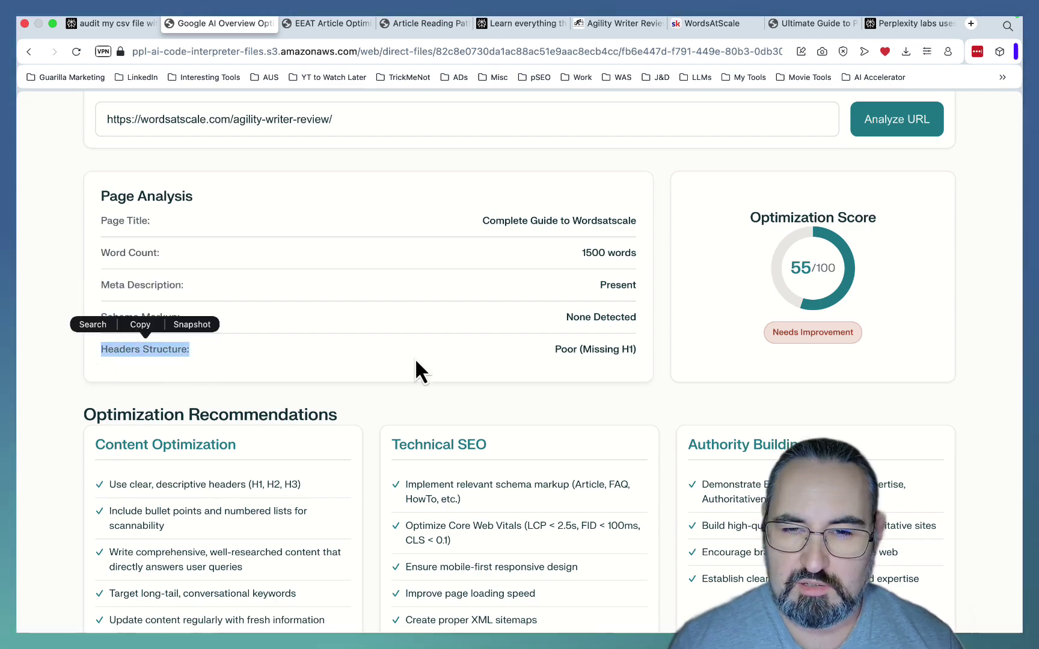
{"action": "scroll", "coordinate": [348, 282], "scroll_direction": "down", "scroll_amount": 5}
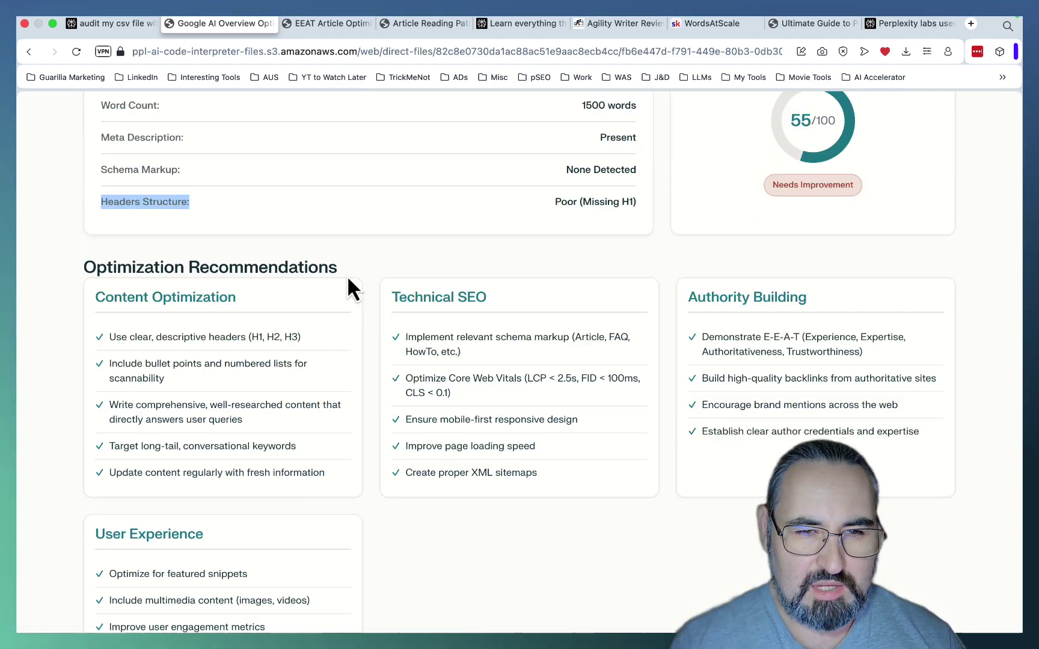
{"action": "scroll", "coordinate": [348, 278], "scroll_direction": "down", "scroll_amount": 5}
{"action": "scroll", "coordinate": [347, 275], "scroll_direction": "down", "scroll_amount": 3}
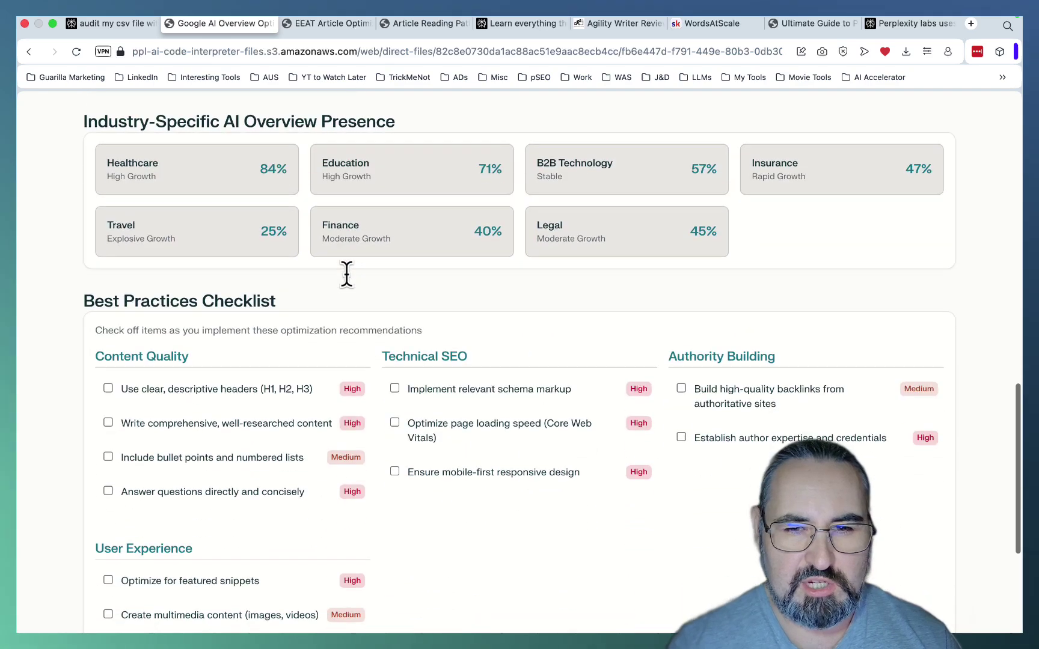
{"action": "scroll", "coordinate": [346, 275], "scroll_direction": "down", "scroll_amount": 5}
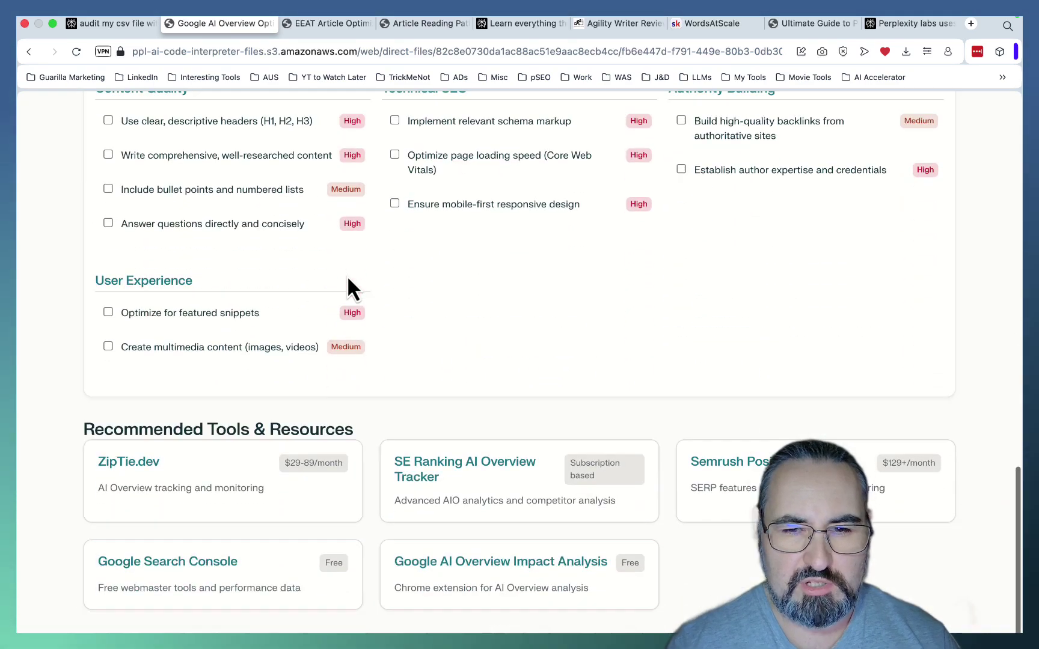
{"action": "scroll", "coordinate": [347, 275], "scroll_direction": "up", "scroll_amount": 15}
{"action": "scroll", "coordinate": [348, 278], "scroll_direction": "up", "scroll_amount": 2}
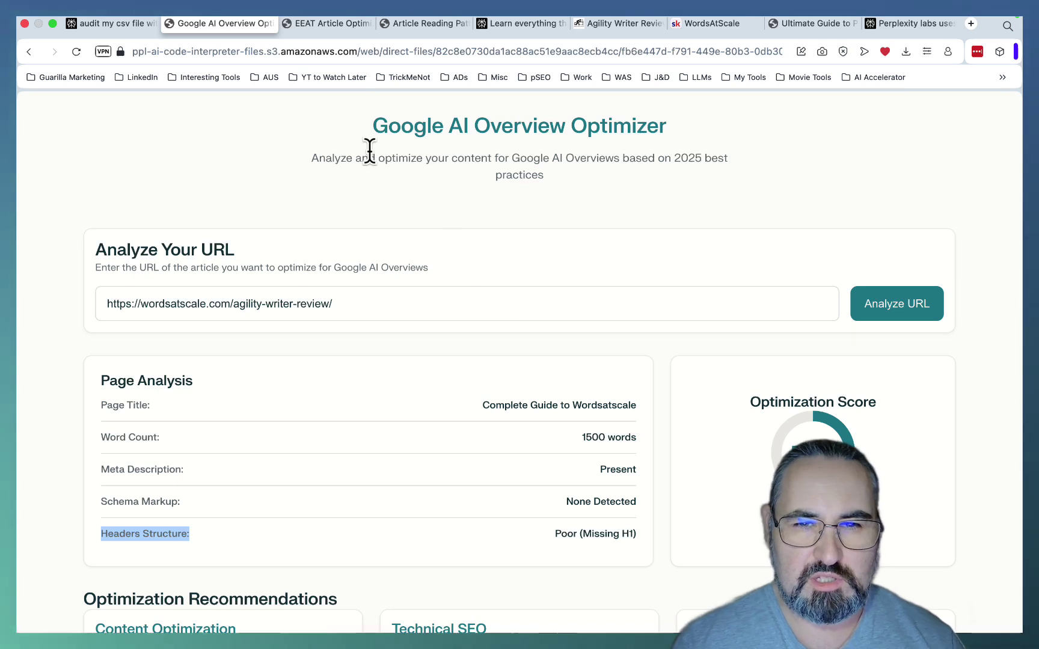
{"action": "left_click", "coordinate": [321, 22]}
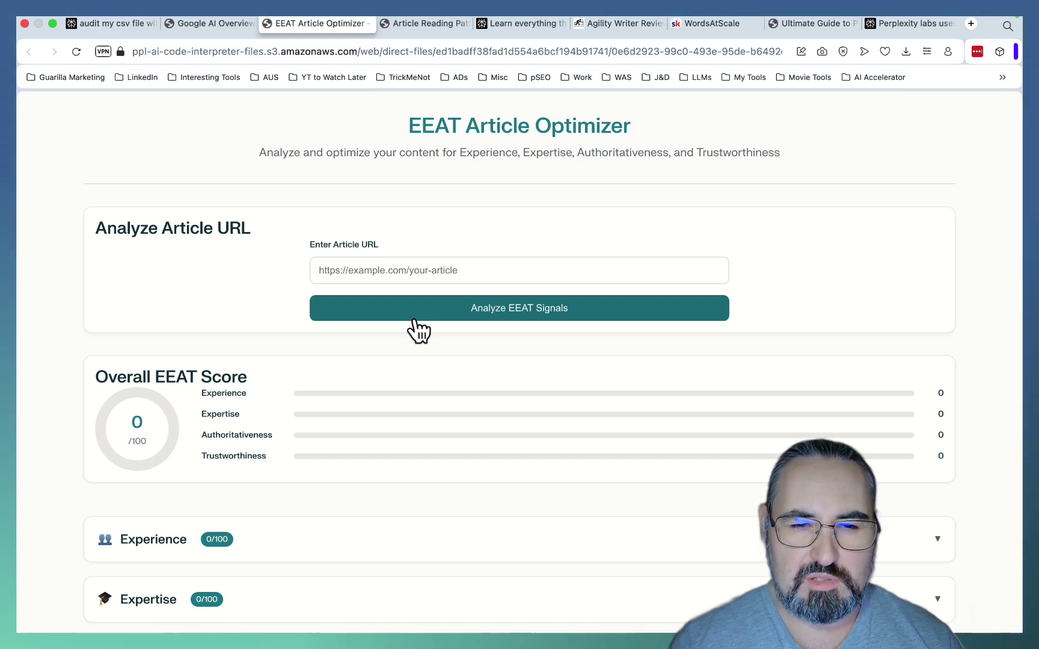
Step: Paste the Agility Writer review URL and run the EEAT analysis, scoring 84/100
{"action": "left_click", "coordinate": [379, 269]}
{"action": "type", "text": "https://wordsatscale.com/agility-writer-review/"}
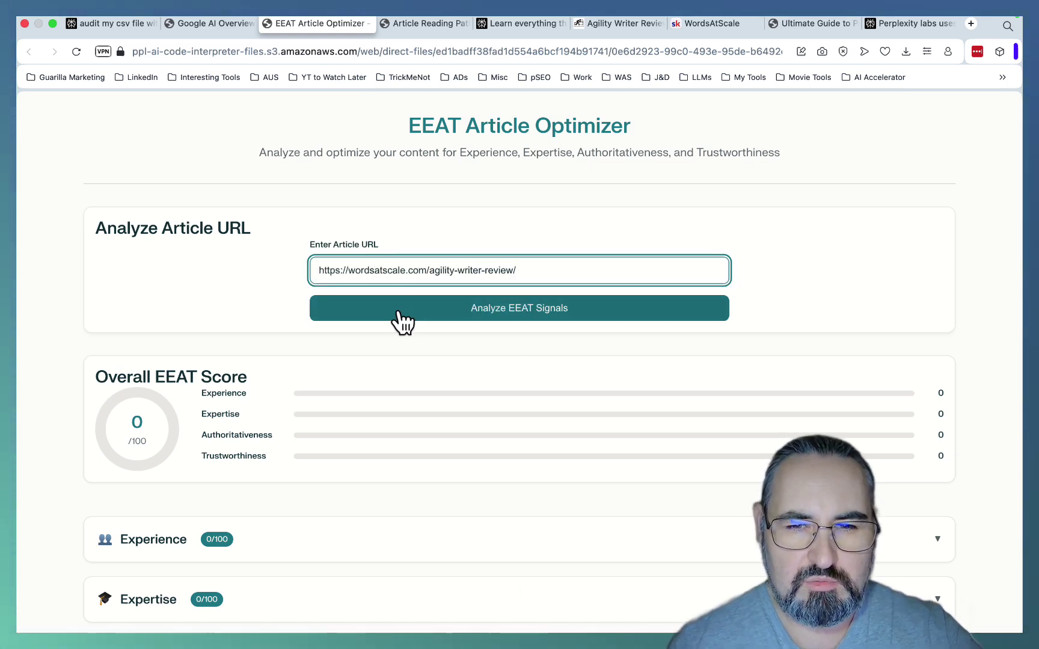
{"action": "left_click", "coordinate": [401, 322]}
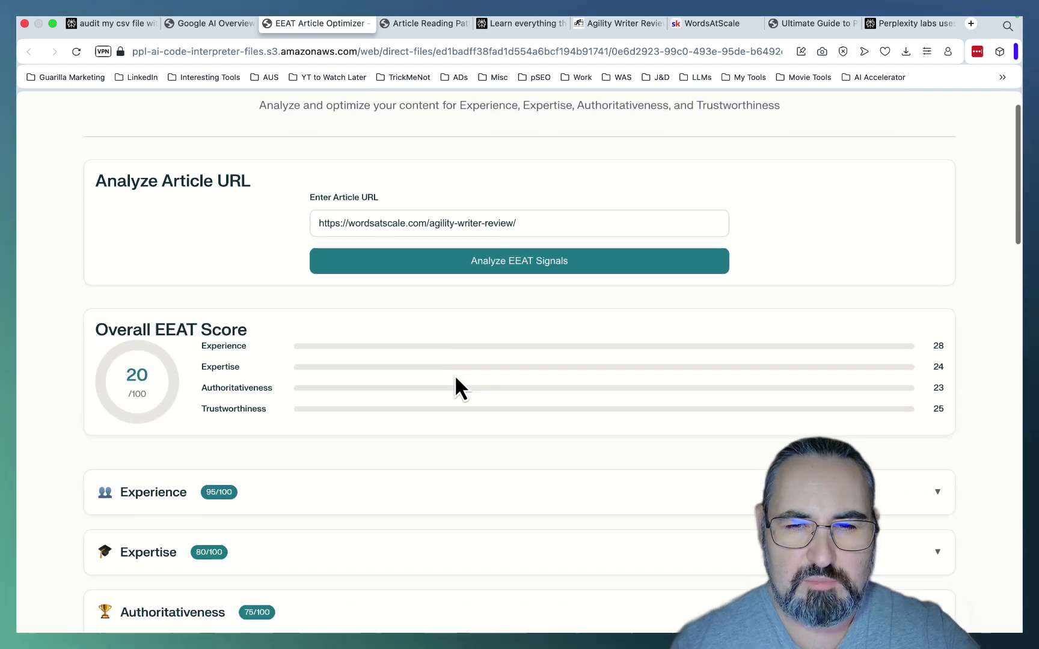
{"action": "scroll", "coordinate": [455, 378], "scroll_direction": "up", "scroll_amount": 1}
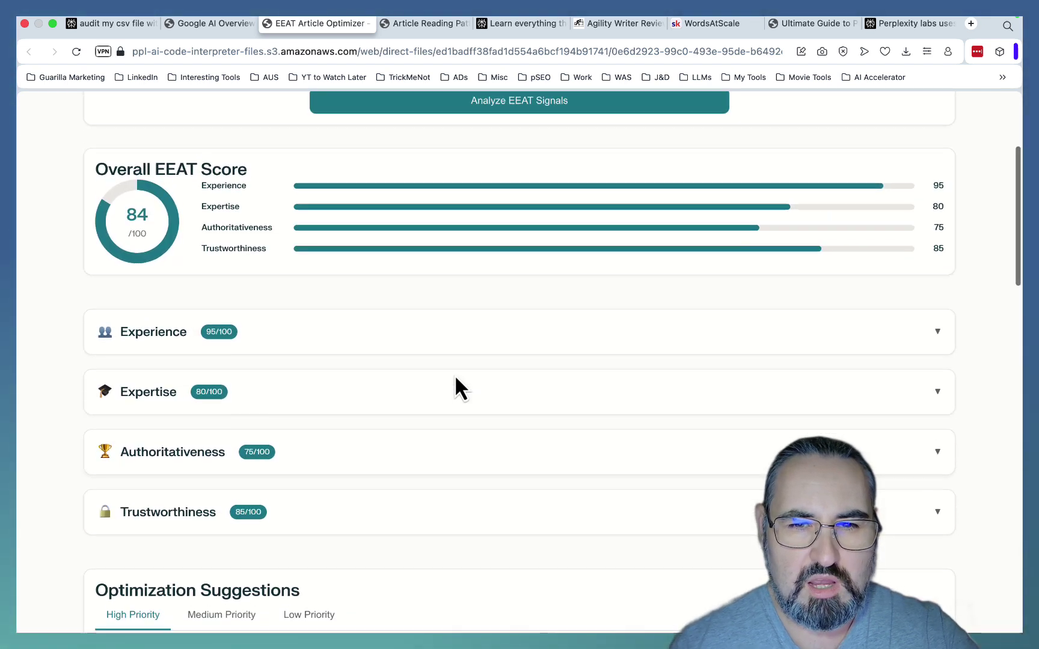
{"action": "scroll", "coordinate": [456, 377], "scroll_direction": "up", "scroll_amount": 1}
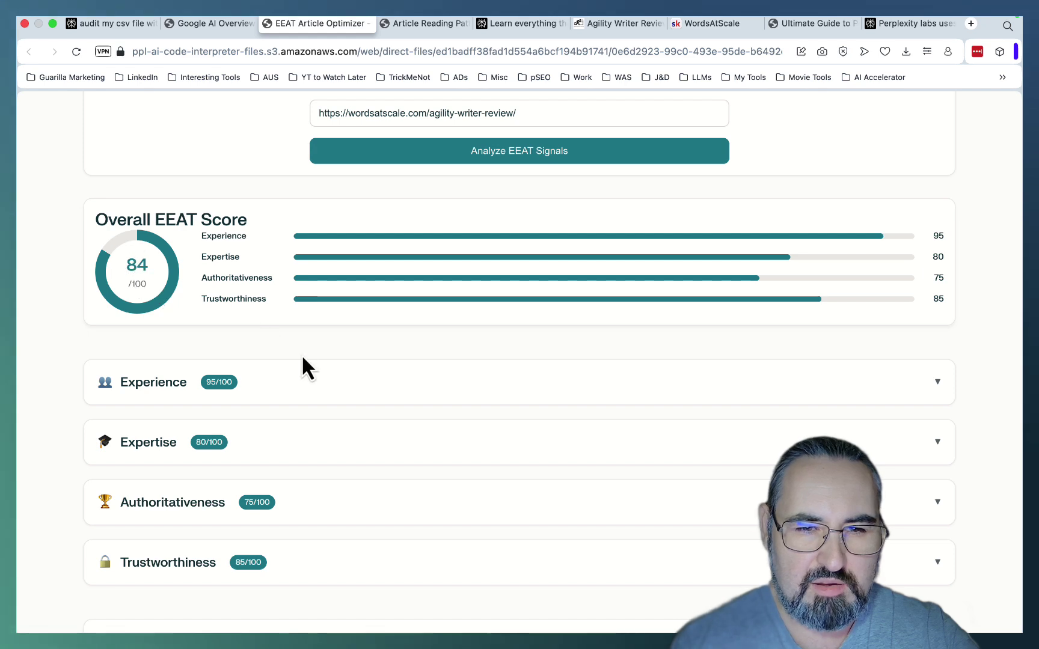
Step: Expand the Experience, Expertise and Authoritativeness factor checklists to review them
{"action": "left_click", "coordinate": [385, 396]}
{"action": "scroll", "coordinate": [218, 285], "scroll_direction": "down", "scroll_amount": 2}
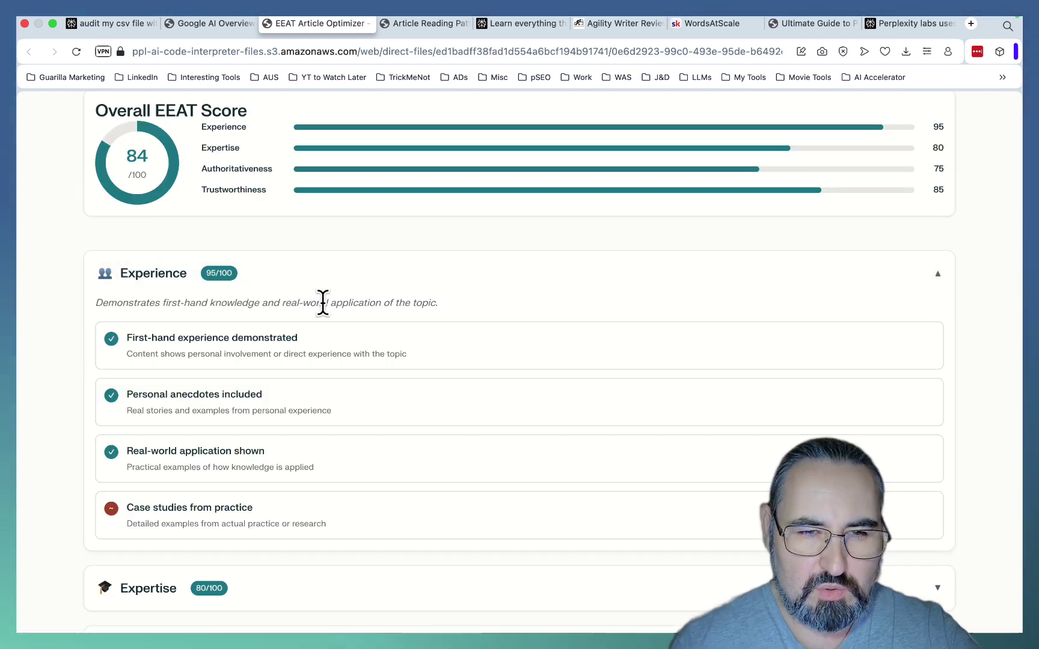
{"action": "scroll", "coordinate": [323, 302], "scroll_direction": "down", "scroll_amount": 3}
{"action": "left_click", "coordinate": [312, 443]}
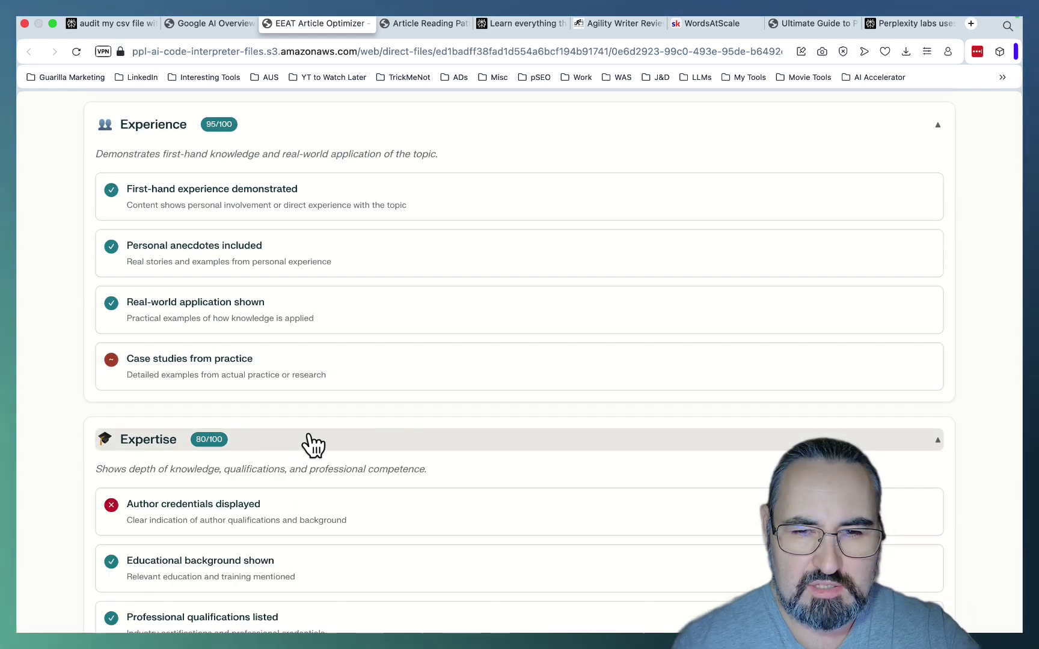
{"action": "scroll", "coordinate": [372, 442], "scroll_direction": "down", "scroll_amount": 3}
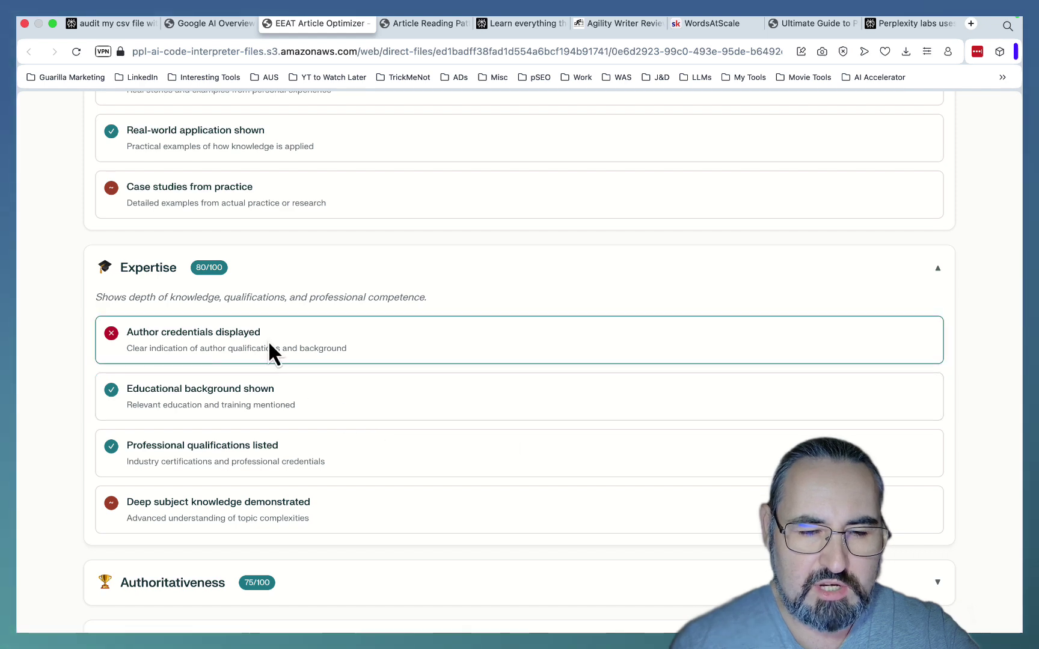
{"action": "scroll", "coordinate": [298, 384], "scroll_direction": "down", "scroll_amount": 3}
{"action": "left_click", "coordinate": [308, 427]}
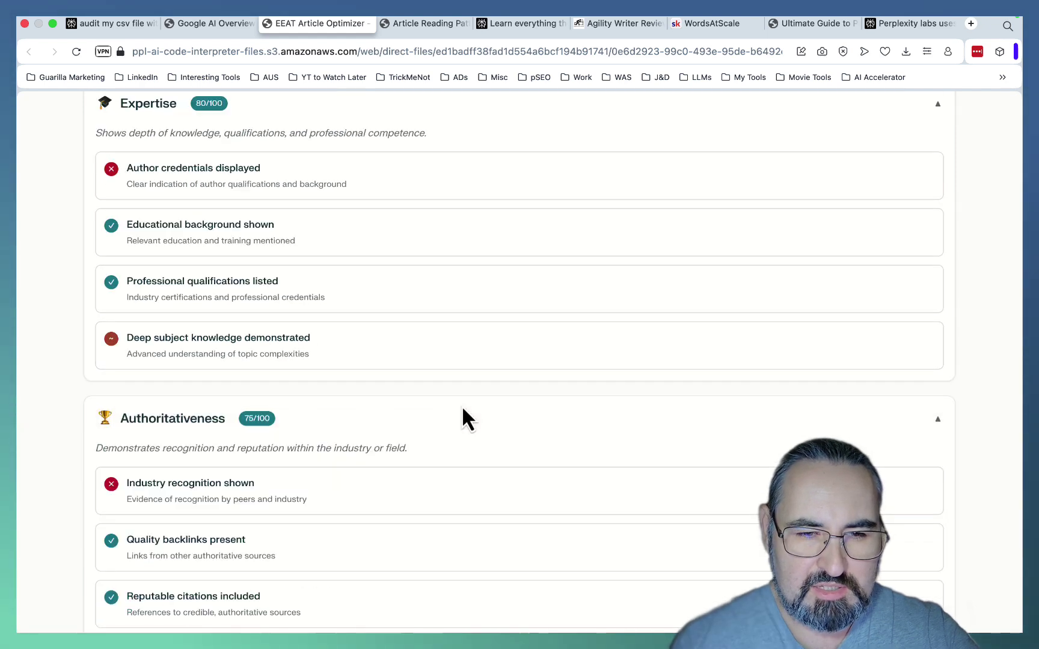
{"action": "scroll", "coordinate": [463, 415], "scroll_direction": "down", "scroll_amount": 2}
{"action": "scroll", "coordinate": [466, 415], "scroll_direction": "down", "scroll_amount": 1}
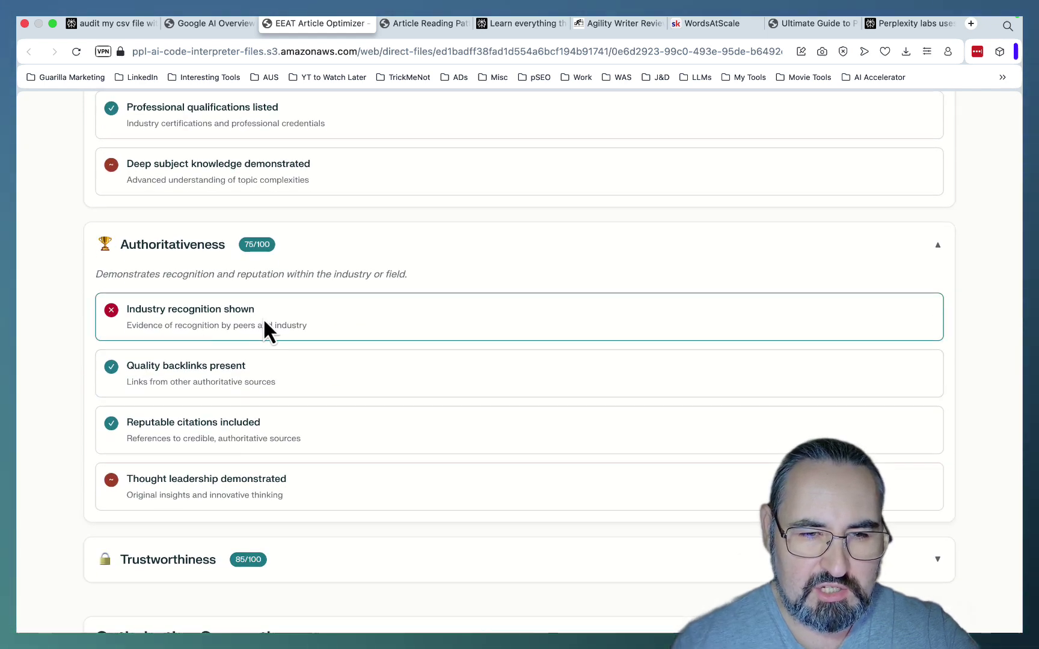
{"action": "scroll", "coordinate": [338, 496], "scroll_direction": "down", "scroll_amount": 2}
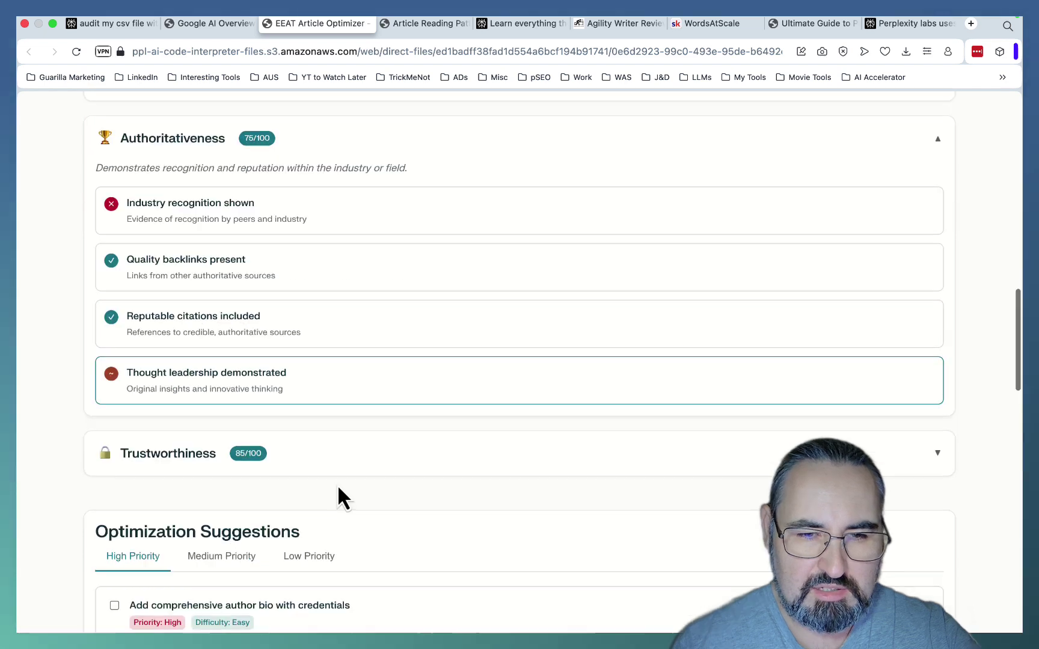
{"action": "scroll", "coordinate": [340, 498], "scroll_direction": "down", "scroll_amount": 2}
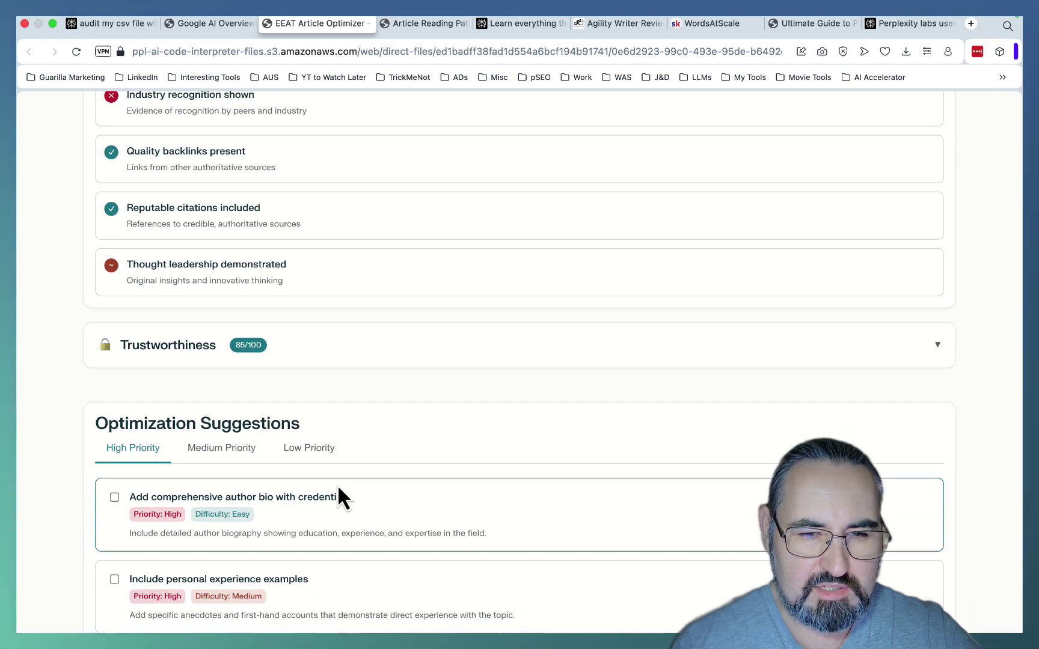
{"action": "scroll", "coordinate": [337, 484], "scroll_direction": "down", "scroll_amount": 4}
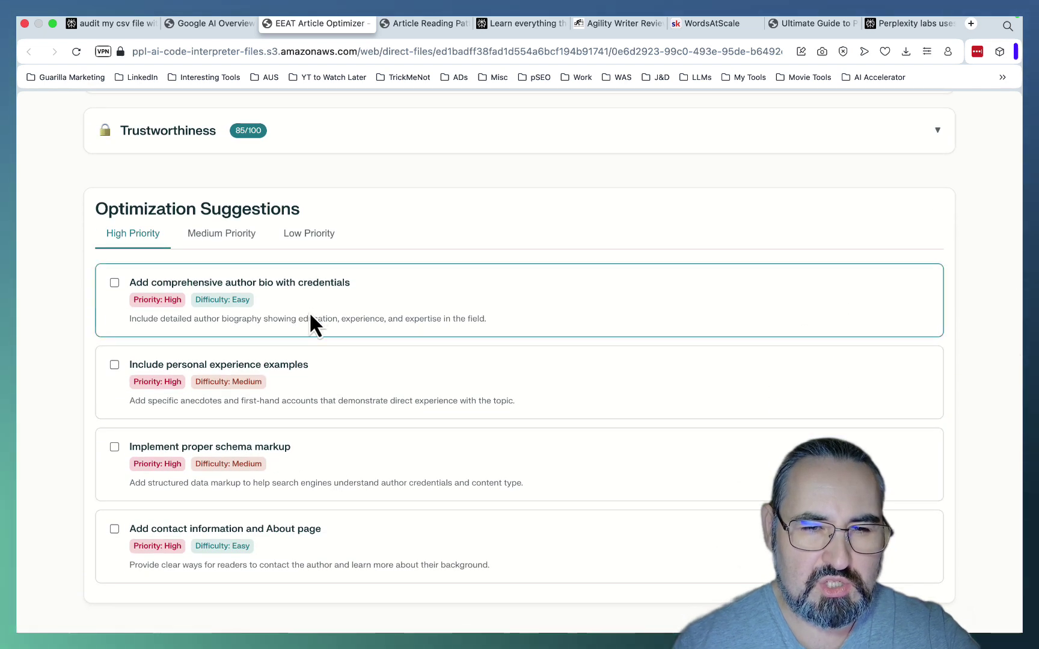
Step: Review the medium and low priority suggestions, then go to the Article Reading Pattern Analyzer
{"action": "left_click", "coordinate": [224, 240]}
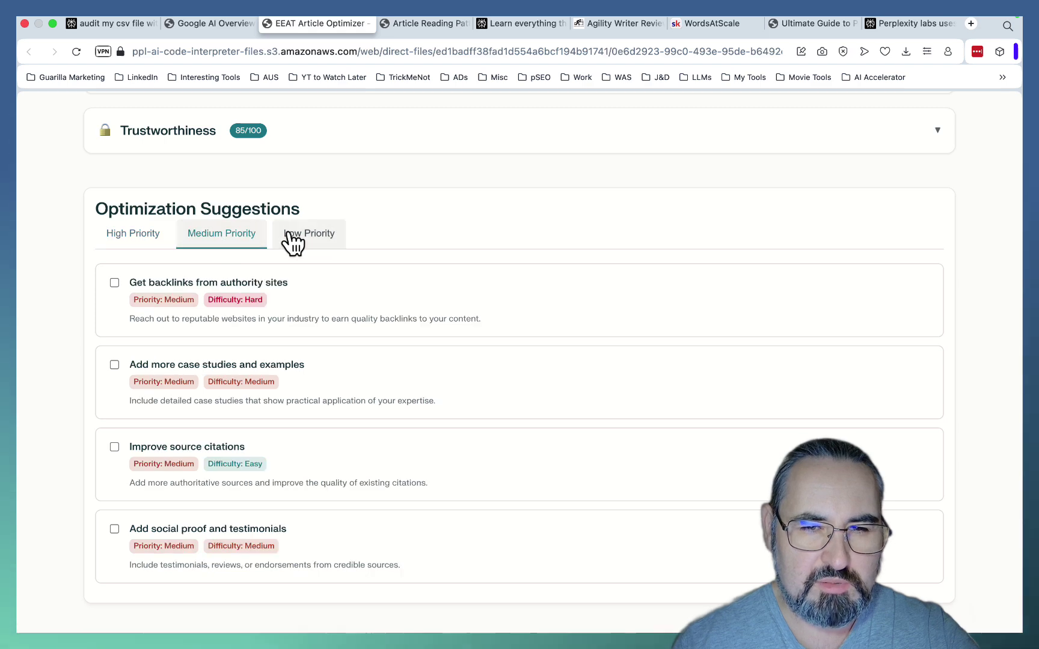
{"action": "right_click", "coordinate": [296, 239]}
{"action": "left_click", "coordinate": [295, 244]}
{"action": "scroll", "coordinate": [384, 313], "scroll_direction": "down", "scroll_amount": 9}
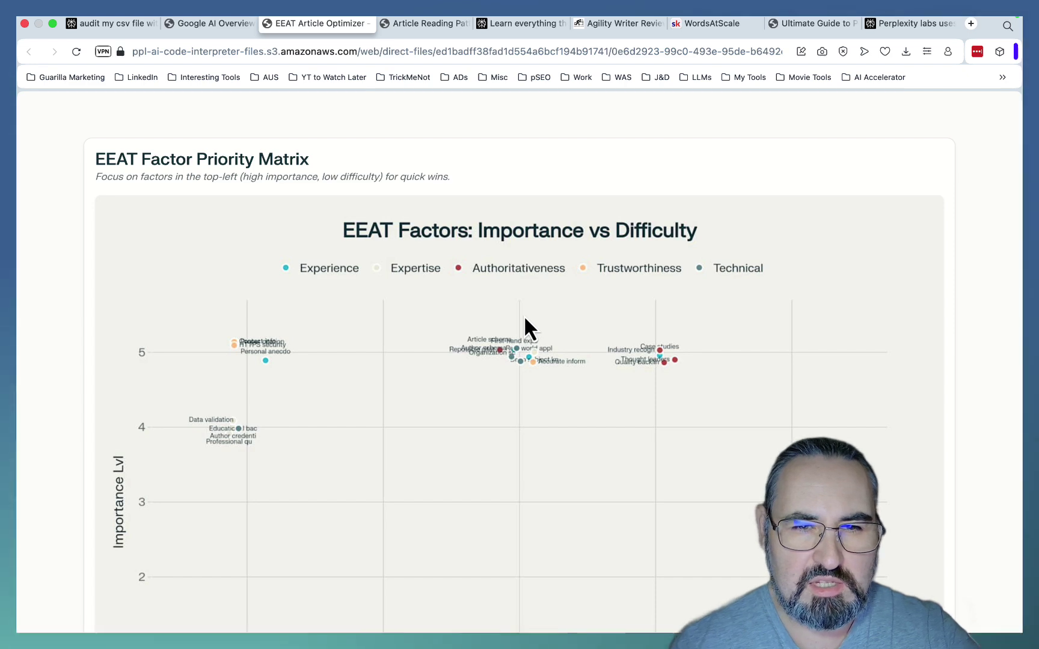
{"action": "scroll", "coordinate": [525, 318], "scroll_direction": "down", "scroll_amount": 8}
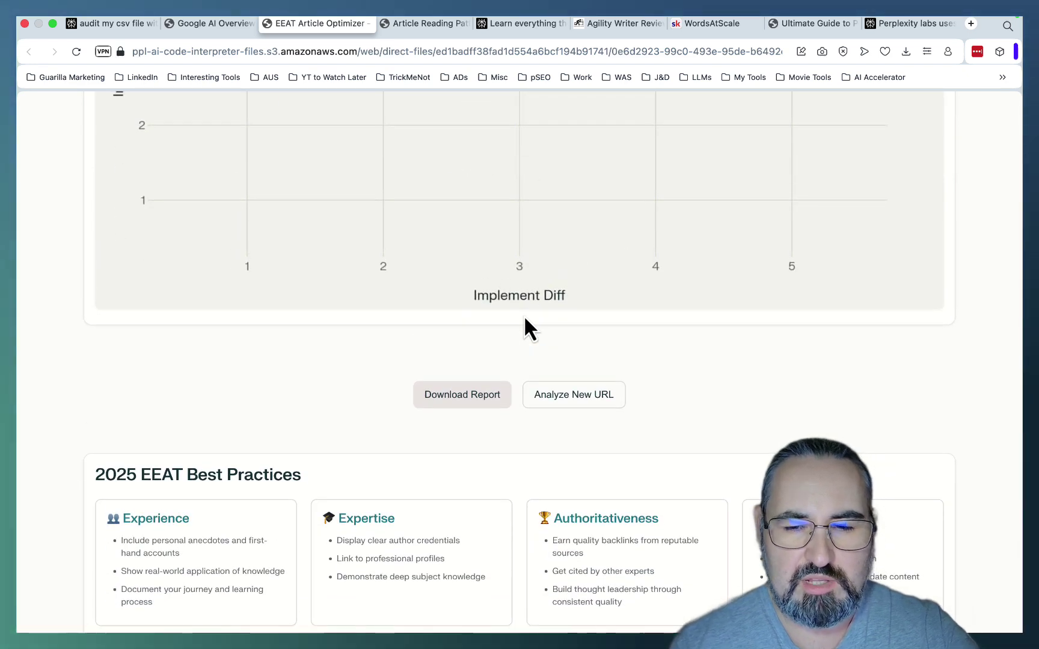
{"action": "left_click", "coordinate": [424, 28]}
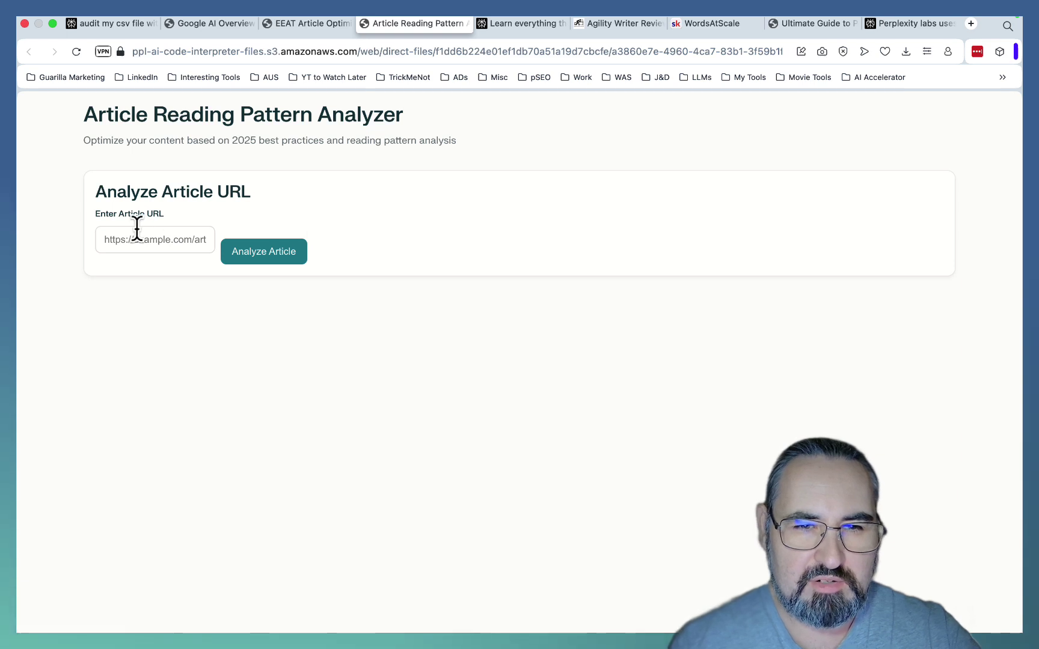
Step: Analyze the suggested article and highlight its Z-Pattern reading pattern and Grade 7 readability results
{"action": "left_click", "coordinate": [200, 235]}
{"action": "left_click", "coordinate": [216, 272]}
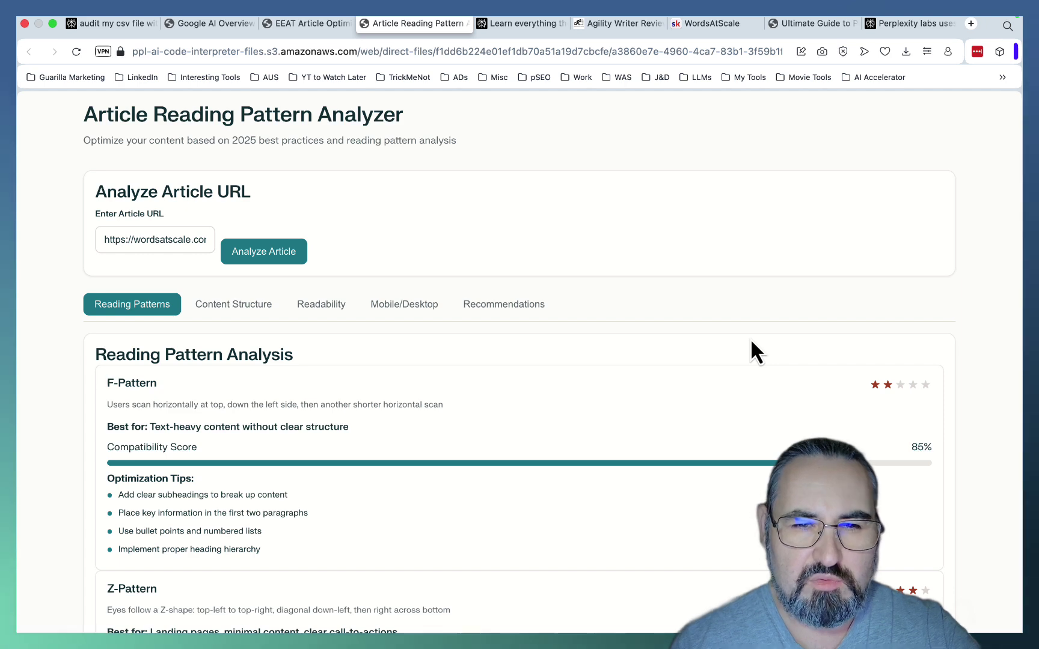
{"action": "scroll", "coordinate": [751, 342], "scroll_direction": "down", "scroll_amount": 10}
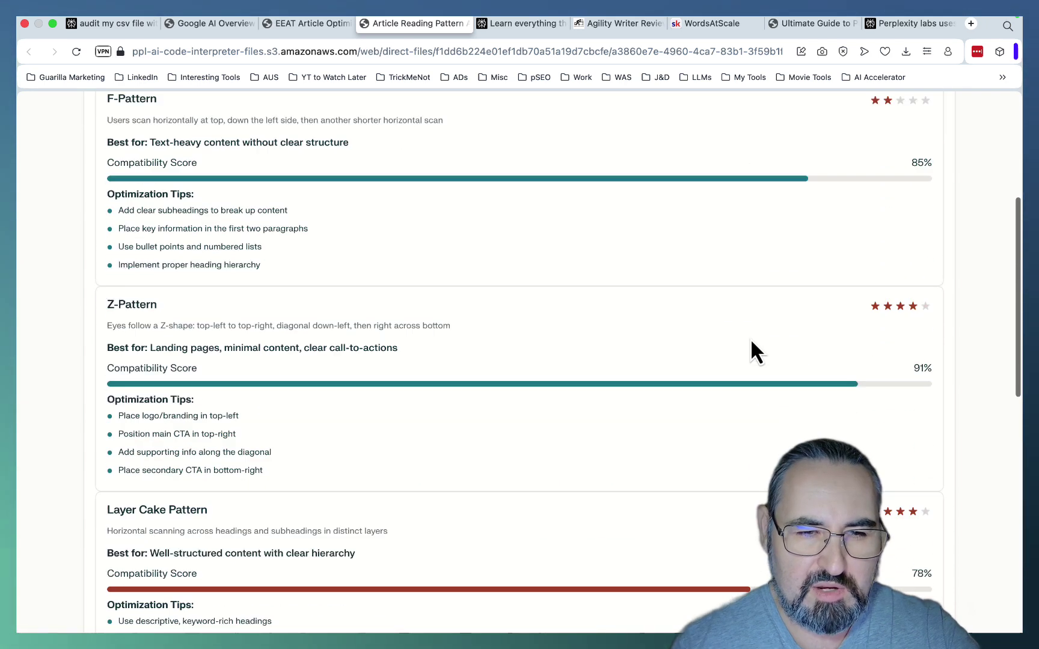
{"action": "scroll", "coordinate": [750, 349], "scroll_direction": "down", "scroll_amount": 5}
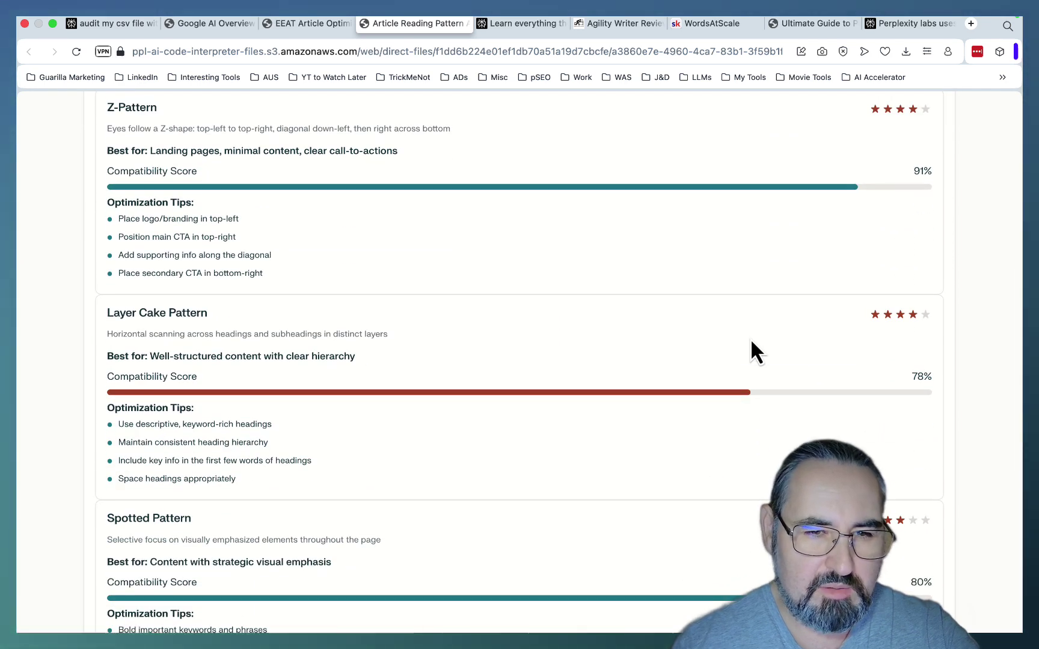
{"action": "scroll", "coordinate": [751, 350], "scroll_direction": "down", "scroll_amount": 14}
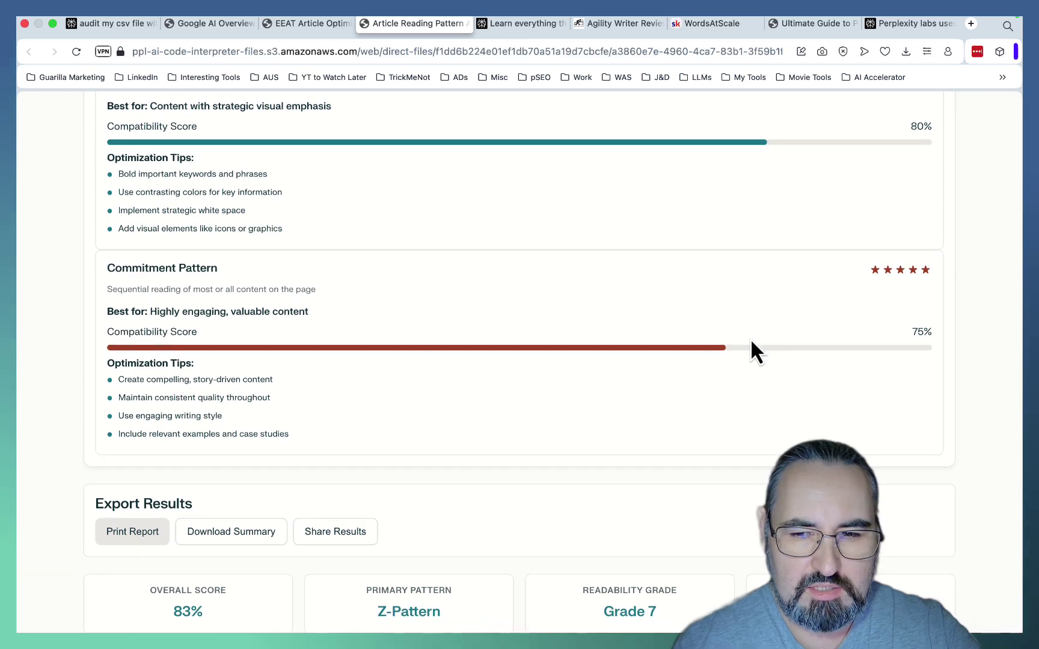
{"action": "scroll", "coordinate": [602, 481], "scroll_direction": "up", "scroll_amount": 1}
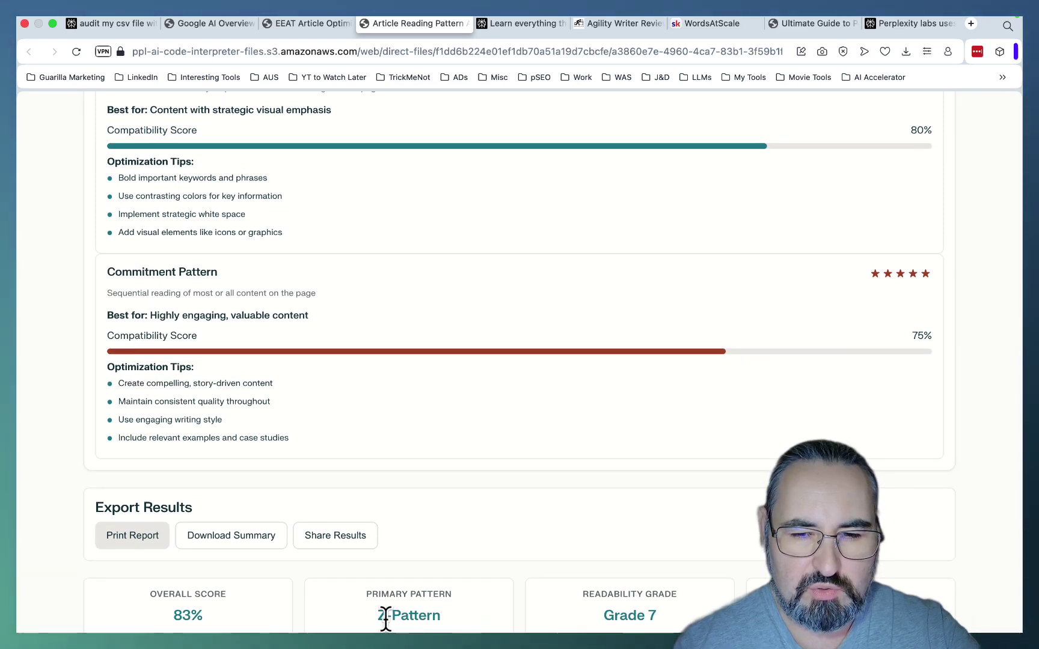
{"action": "left_click_drag", "start_coordinate": [386, 616], "coordinate": [465, 629]}
{"action": "left_click_drag", "start_coordinate": [603, 620], "coordinate": [675, 632]}
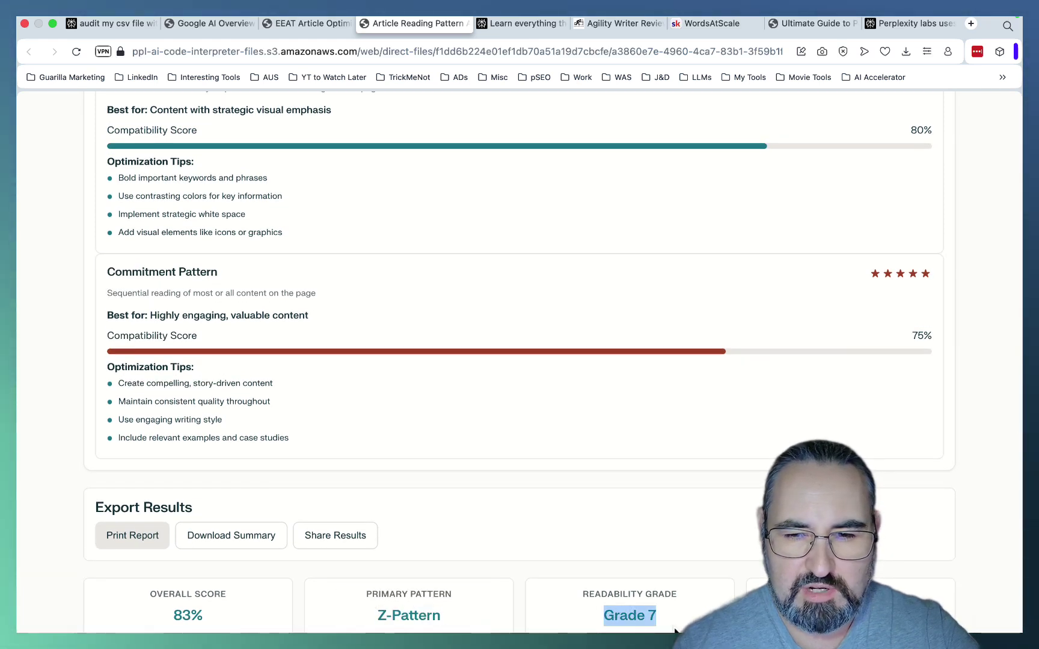
{"action": "scroll", "coordinate": [655, 553], "scroll_direction": "up", "scroll_amount": 15}
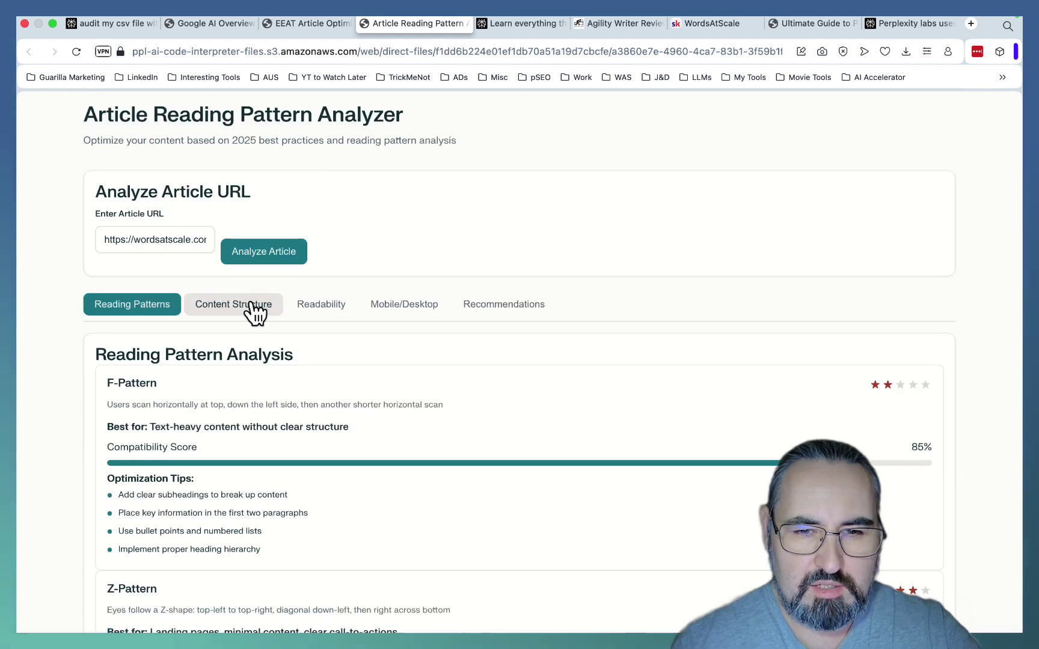
Step: Review the article's content structure analysis and readability metrics
{"action": "left_click", "coordinate": [253, 304]}
{"action": "scroll", "coordinate": [361, 361], "scroll_direction": "down", "scroll_amount": 3}
{"action": "scroll", "coordinate": [323, 325], "scroll_direction": "up", "scroll_amount": 2}
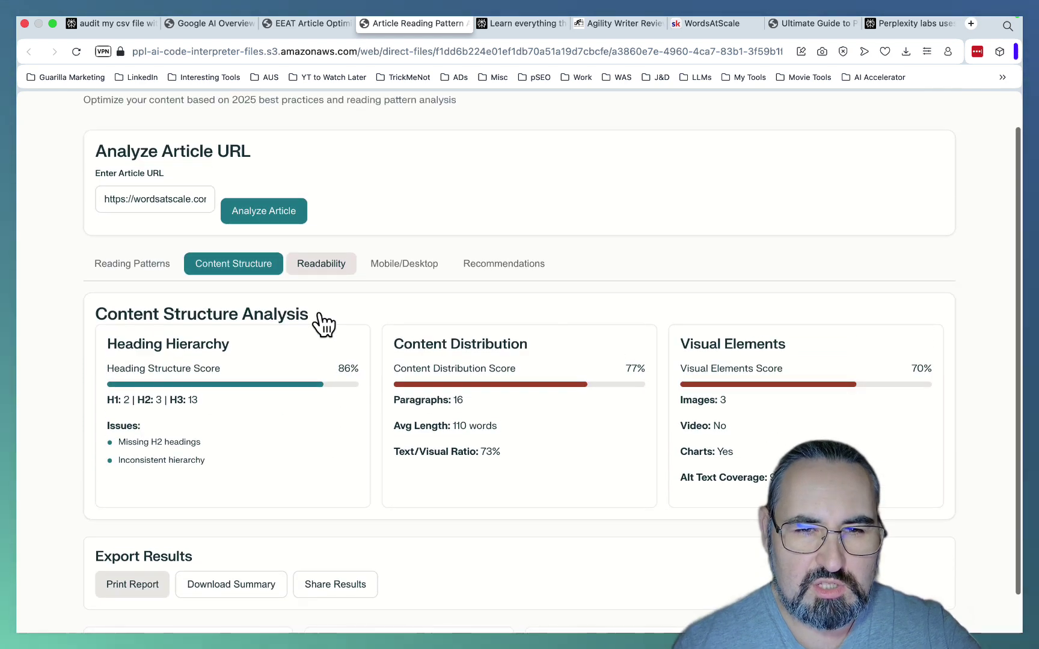
{"action": "scroll", "coordinate": [322, 324], "scroll_direction": "down", "scroll_amount": 2}
{"action": "left_click", "coordinate": [330, 222]}
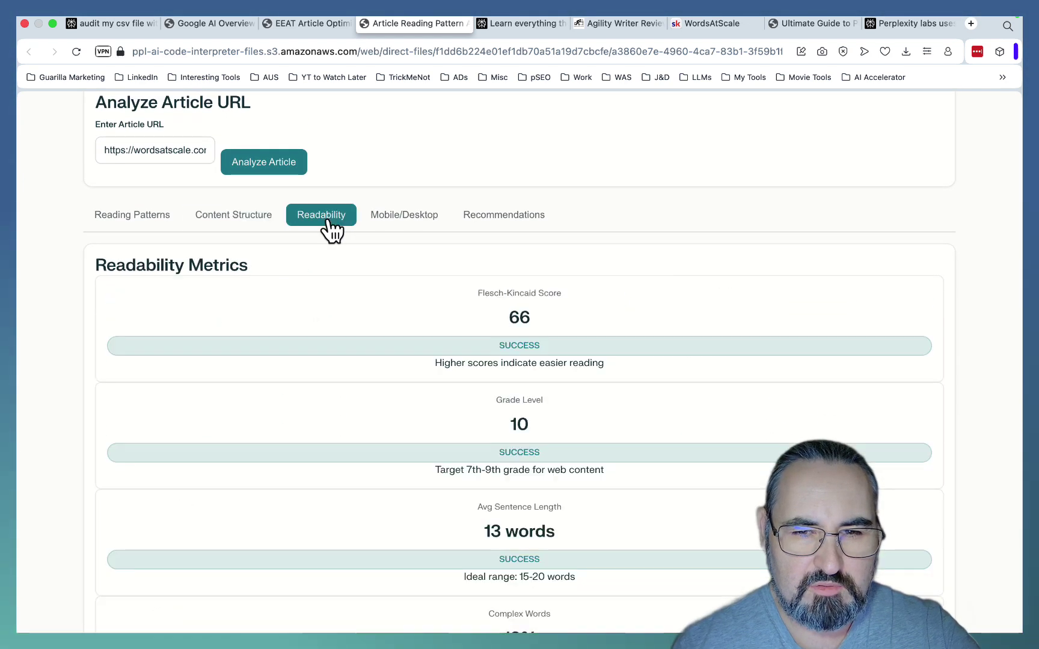
{"action": "scroll", "coordinate": [413, 270], "scroll_direction": "down", "scroll_amount": 10}
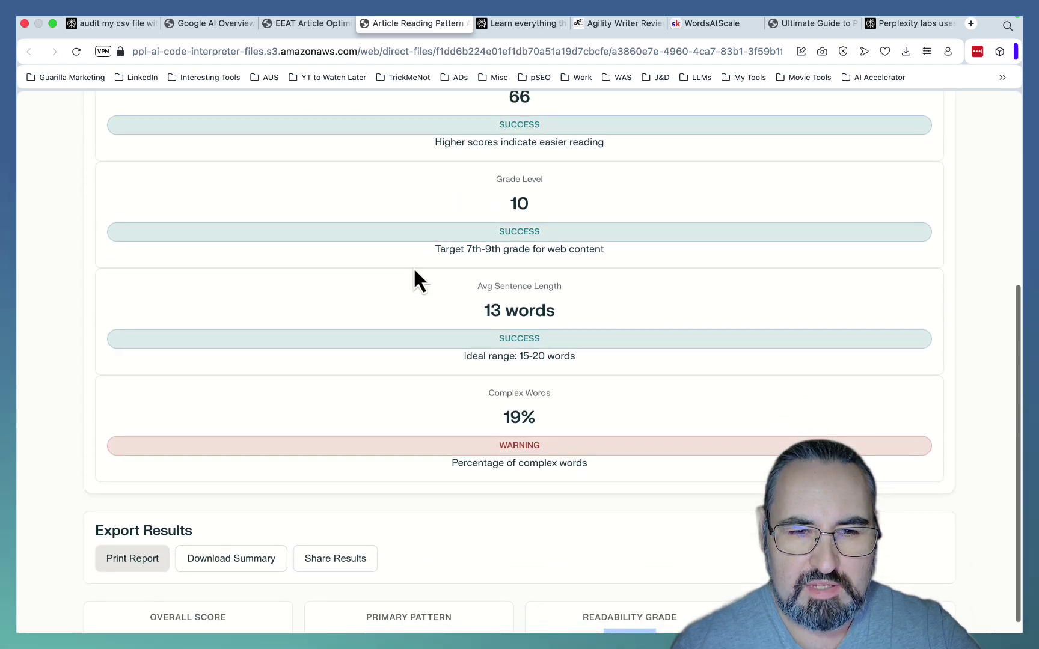
{"action": "scroll", "coordinate": [413, 270], "scroll_direction": "up", "scroll_amount": 4}
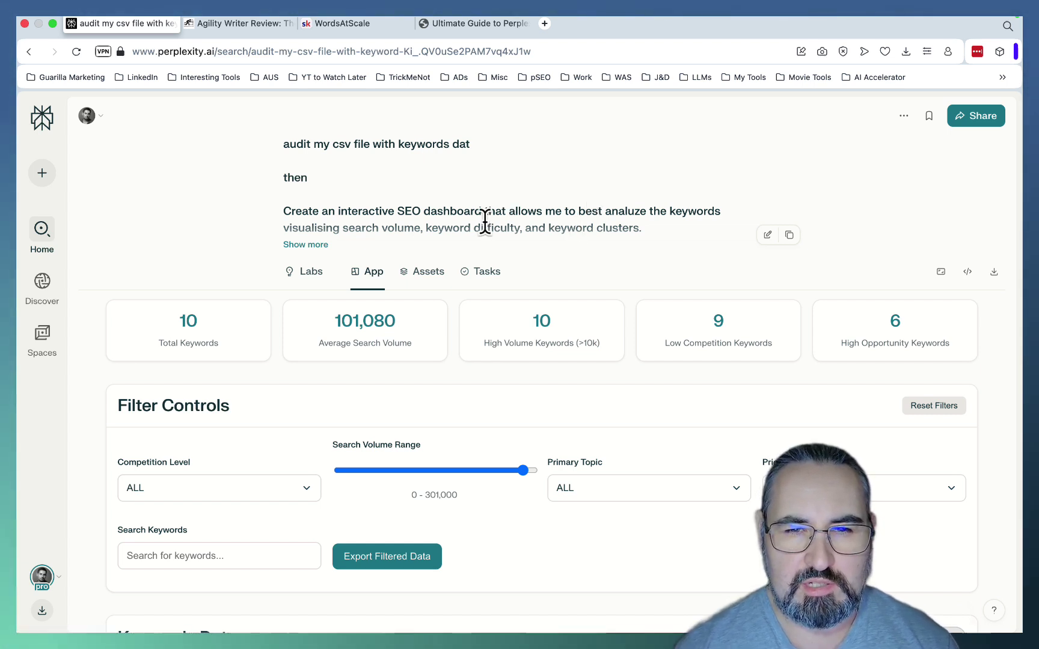
{"action": "scroll", "coordinate": [582, 268], "scroll_direction": "down", "scroll_amount": 3}
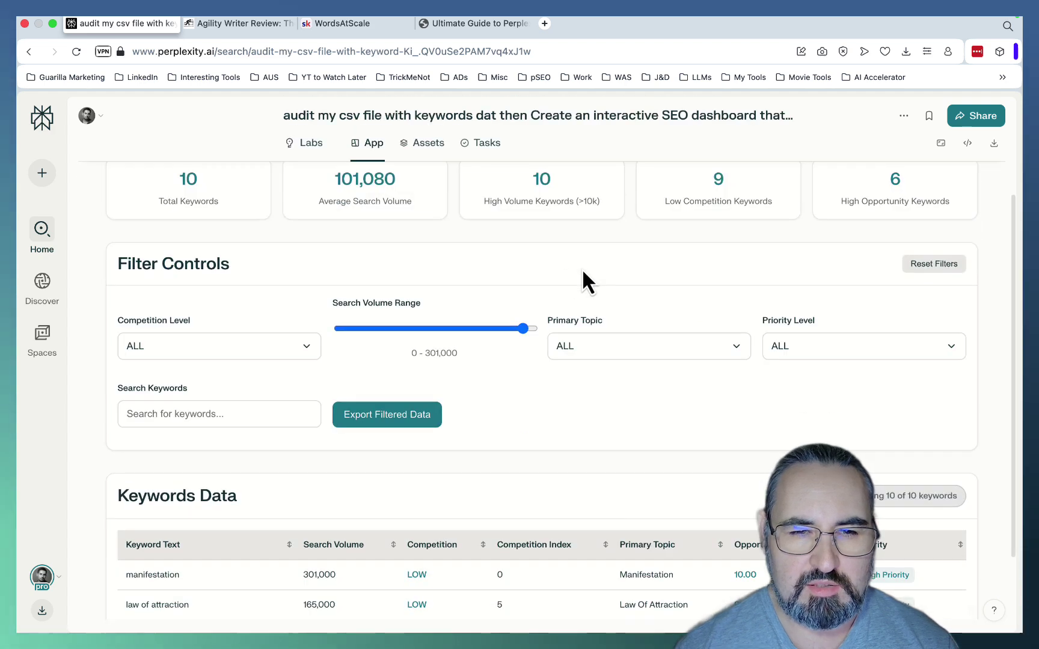
{"action": "left_click", "coordinate": [268, 361]}
{"action": "left_click", "coordinate": [266, 362]}
{"action": "scroll", "coordinate": [302, 371], "scroll_direction": "down", "scroll_amount": 2}
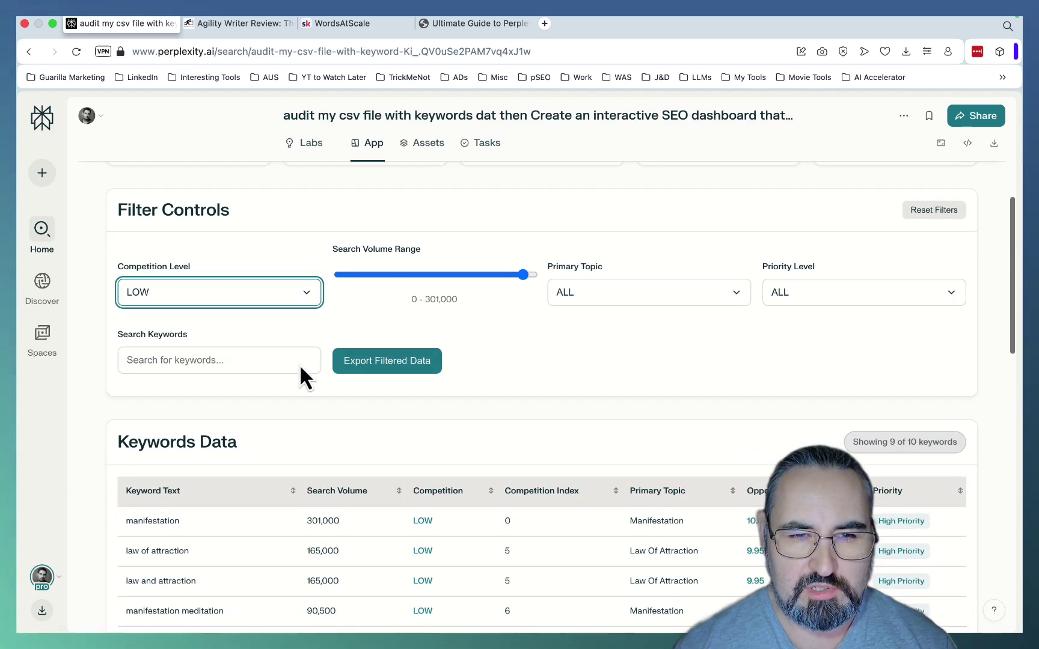
{"action": "left_click", "coordinate": [295, 292]}
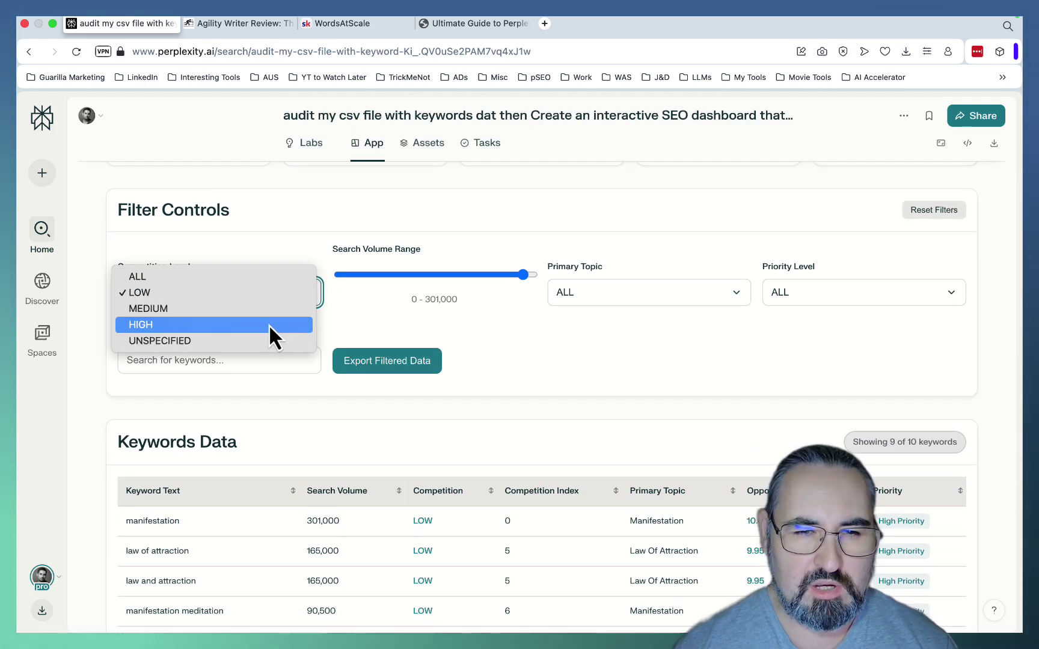
{"action": "left_click", "coordinate": [269, 325]}
{"action": "left_click", "coordinate": [299, 291]}
{"action": "left_click", "coordinate": [137, 244]}
{"action": "mouse_move", "coordinate": [521, 275]}
{"action": "left_mouse_down"}
{"action": "mouse_move", "coordinate": [451, 275]}
{"action": "mouse_move", "coordinate": [524, 275]}
{"action": "left_mouse_up"}
{"action": "left_click", "coordinate": [587, 288]}
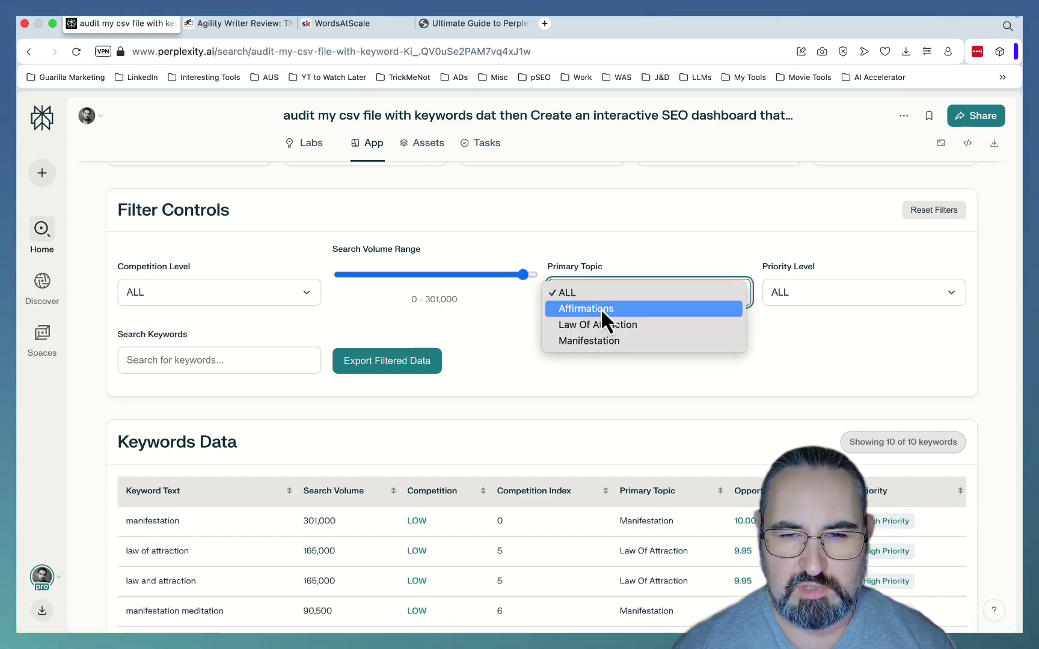
{"action": "left_click", "coordinate": [507, 362]}
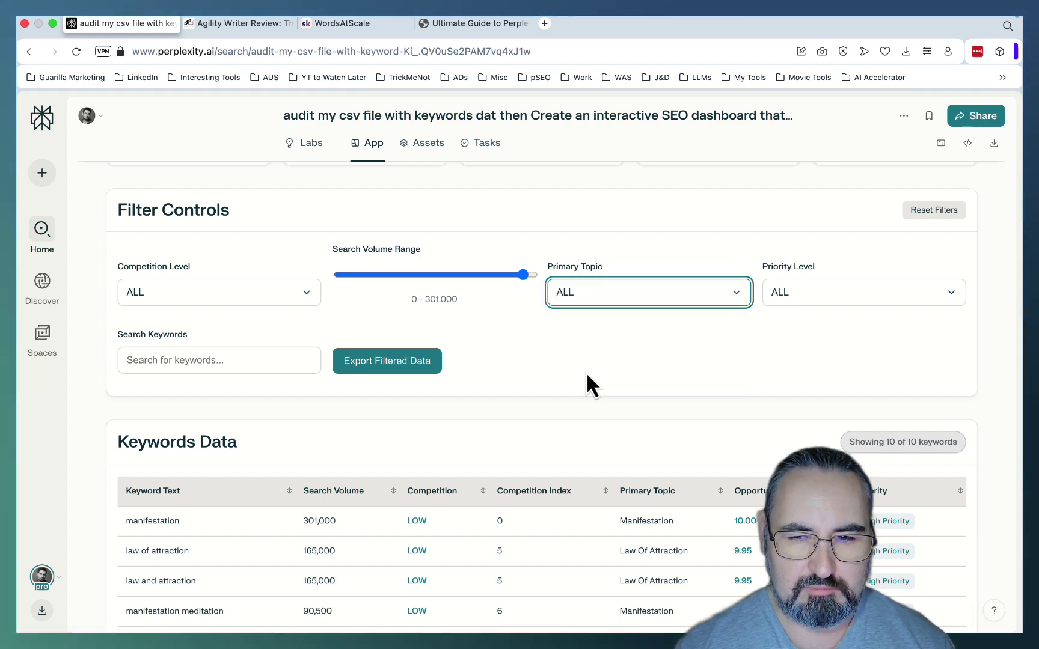
{"action": "scroll", "coordinate": [586, 373], "scroll_direction": "down", "scroll_amount": 5}
{"action": "scroll", "coordinate": [587, 376], "scroll_direction": "up", "scroll_amount": 1}
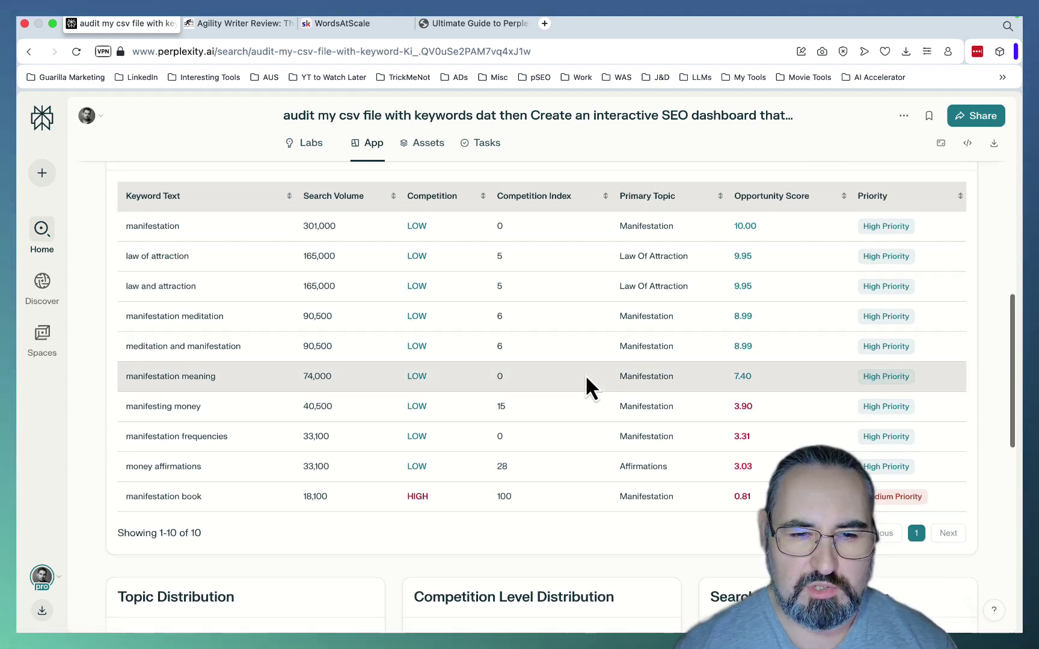
{"action": "scroll", "coordinate": [585, 373], "scroll_direction": "down", "scroll_amount": 5}
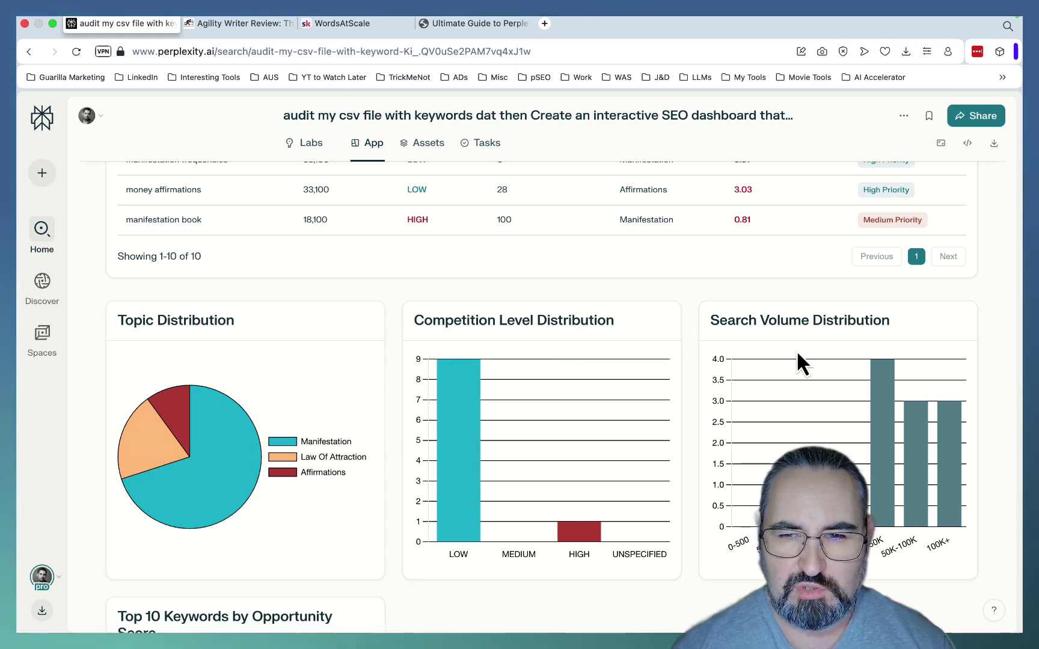
{"action": "scroll", "coordinate": [868, 371], "scroll_direction": "down", "scroll_amount": 5}
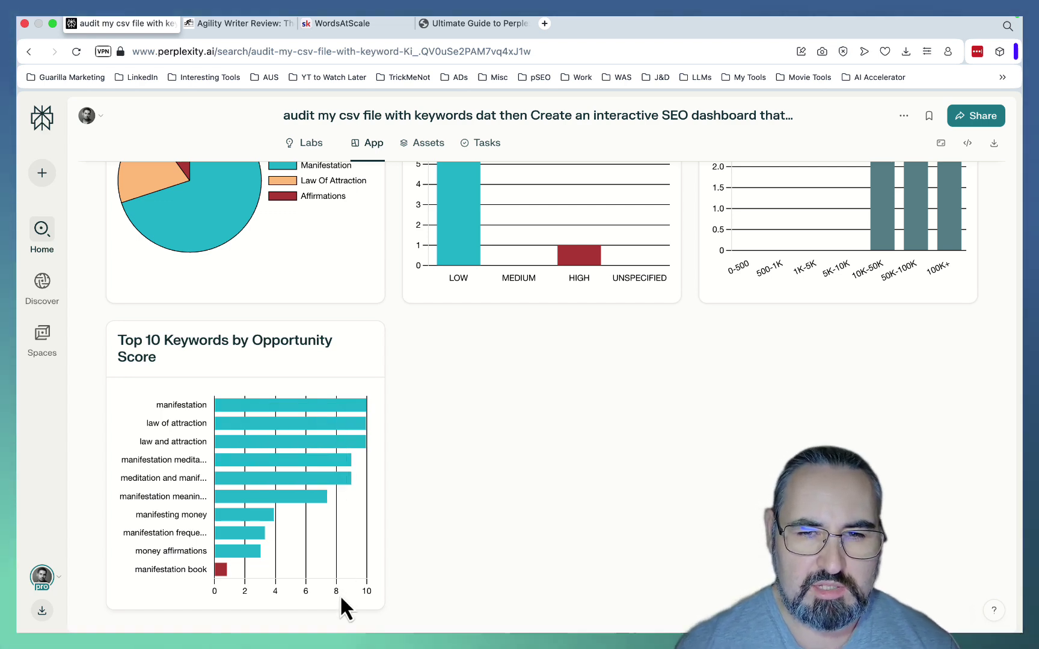
{"action": "scroll", "coordinate": [340, 595], "scroll_direction": "down", "scroll_amount": 10}
{"action": "scroll", "coordinate": [341, 595], "scroll_direction": "up", "scroll_amount": 2}
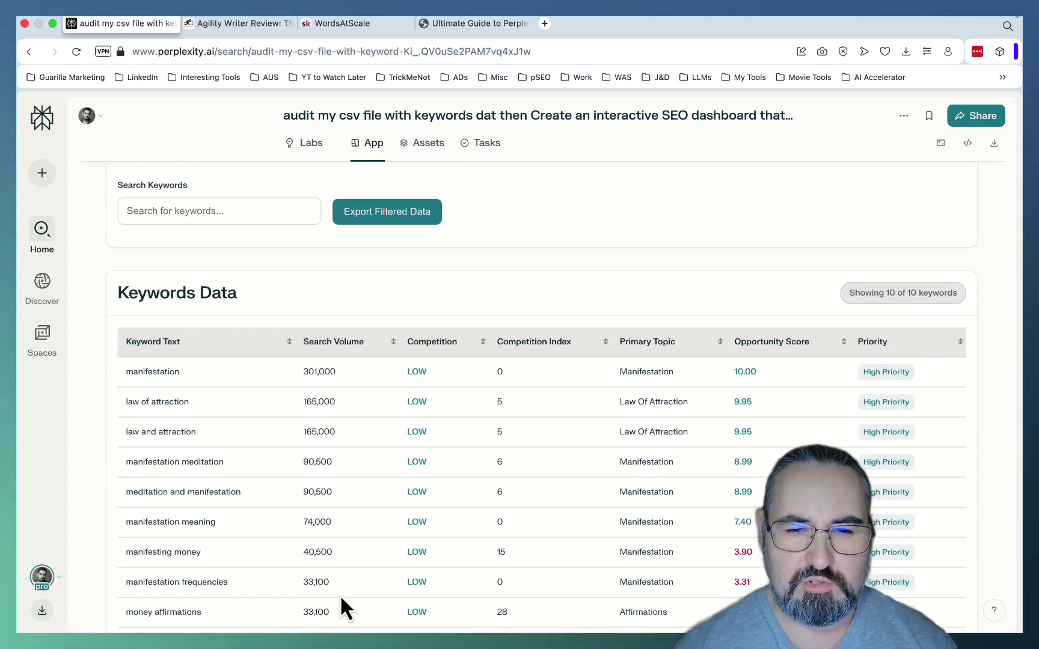
{"action": "scroll", "coordinate": [370, 421], "scroll_direction": "down", "scroll_amount": 4}
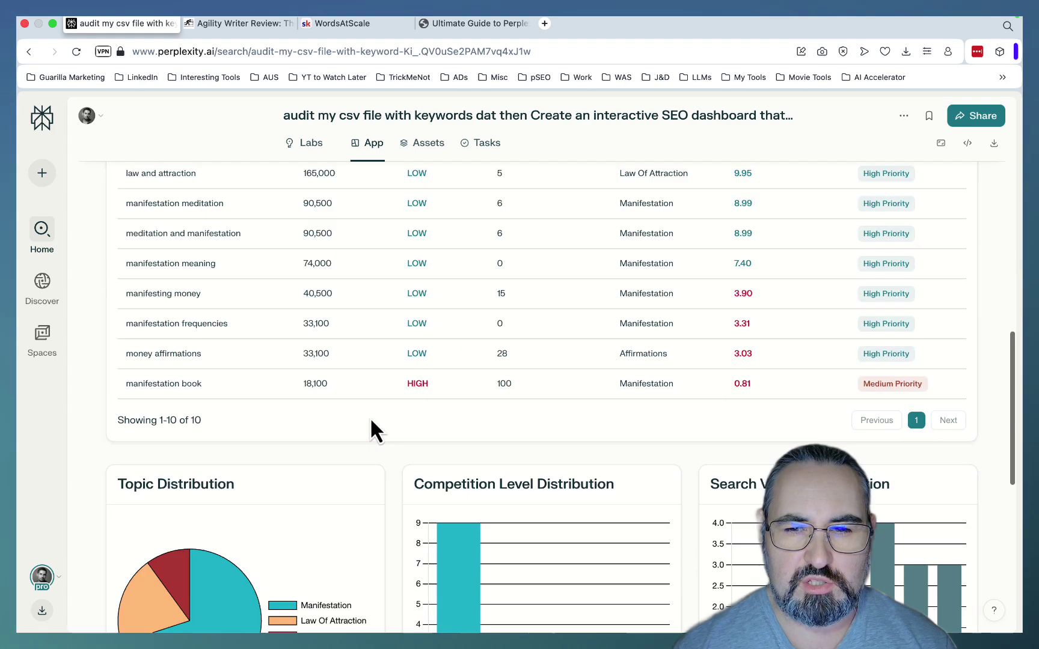
{"action": "scroll", "coordinate": [371, 421], "scroll_direction": "down", "scroll_amount": 7}
{"action": "scroll", "coordinate": [371, 421], "scroll_direction": "up", "scroll_amount": 15}
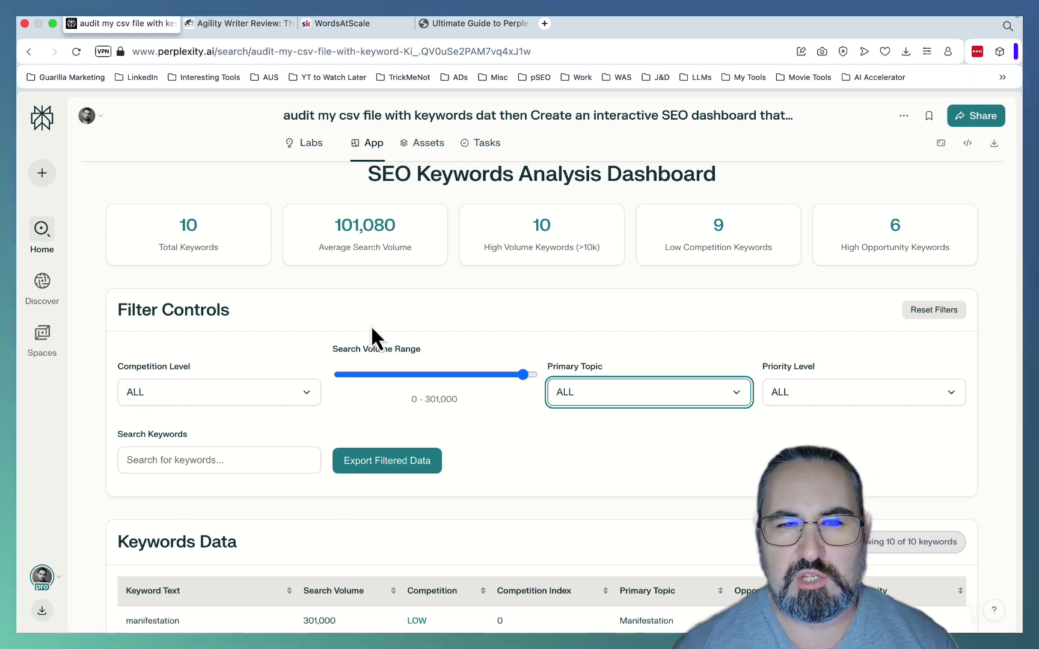
Step: Return from the Perplexity Labs guide to the Agility Writer Review and scroll to its Optimize Mode screenshots
{"action": "left_click", "coordinate": [450, 24]}
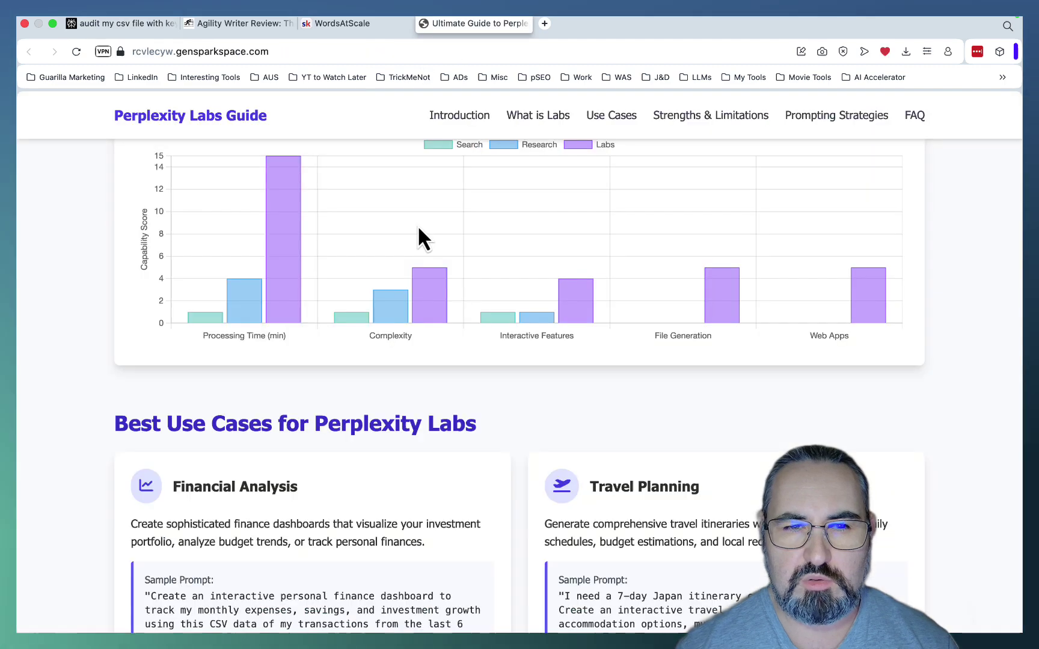
{"action": "left_click", "coordinate": [264, 25]}
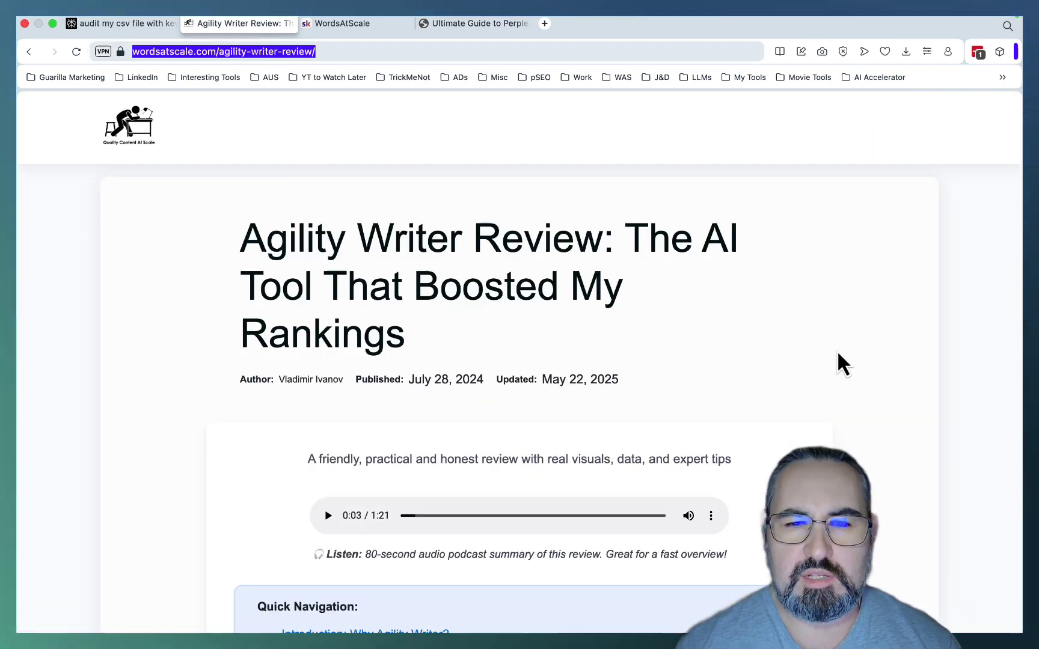
{"action": "scroll", "coordinate": [838, 354], "scroll_direction": "down", "scroll_amount": 20}
{"action": "scroll", "coordinate": [838, 354], "scroll_direction": "down", "scroll_amount": 20}
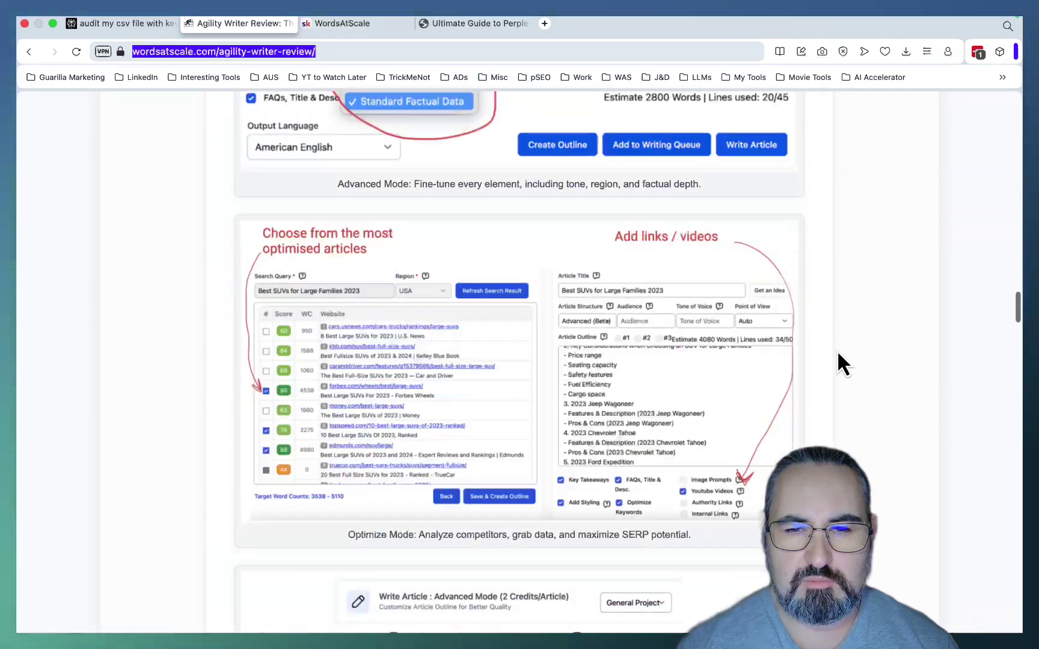
Step: Browse the WordsAtScale Skool community posts and return to the top of the feed
{"action": "left_click", "coordinate": [387, 23]}
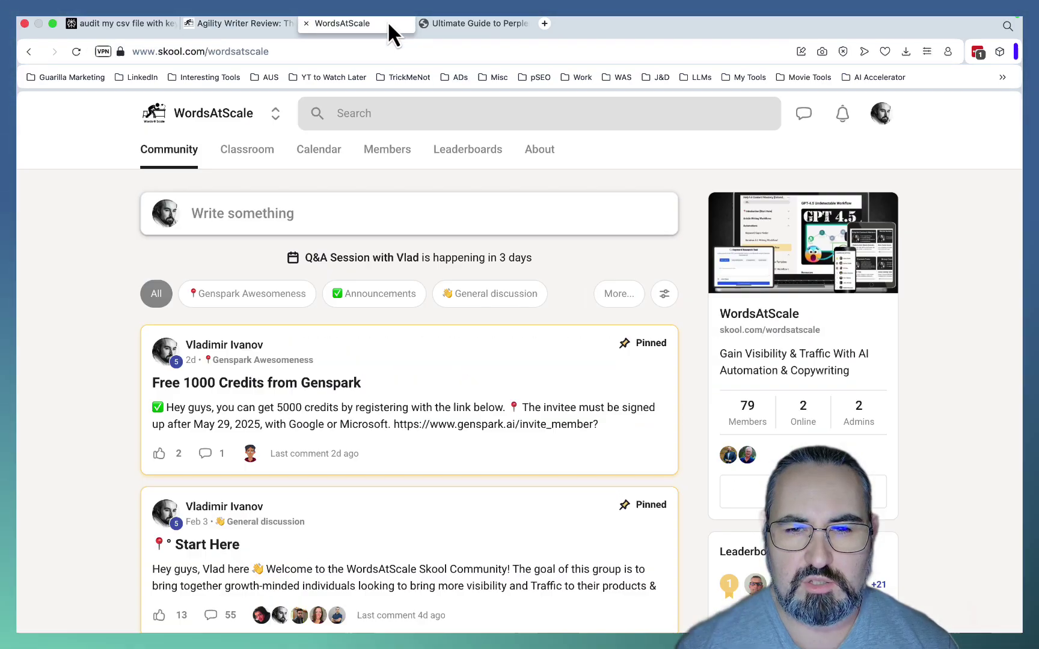
{"action": "scroll", "coordinate": [594, 234], "scroll_direction": "down", "scroll_amount": 15}
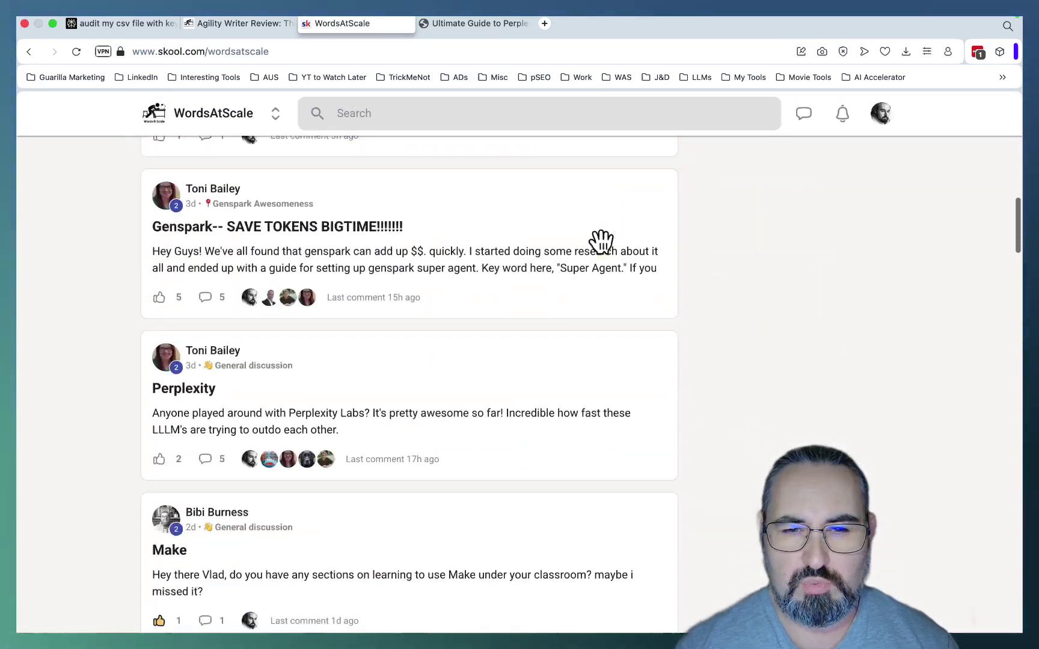
{"action": "scroll", "coordinate": [594, 236], "scroll_direction": "up", "scroll_amount": 15}
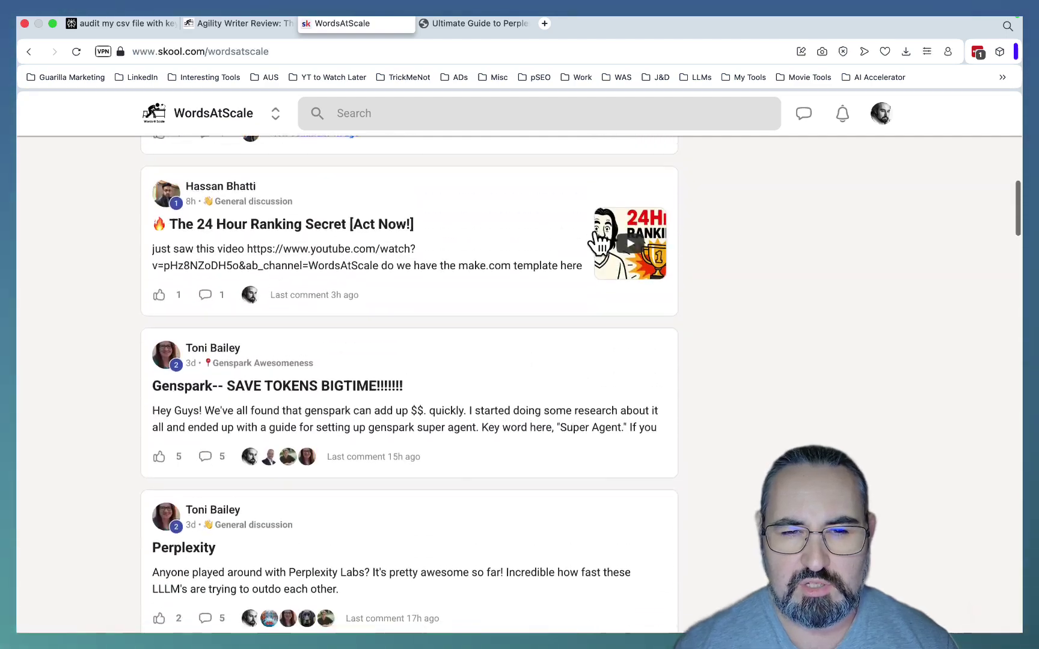